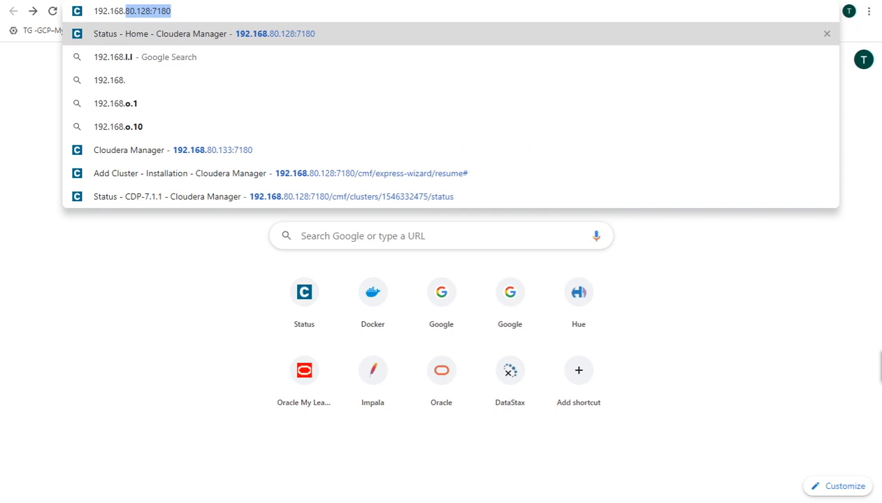
# Step: Load the Cloudera Manager address 192.168.80.133:7180 in Chrome
pyautogui.write(':')
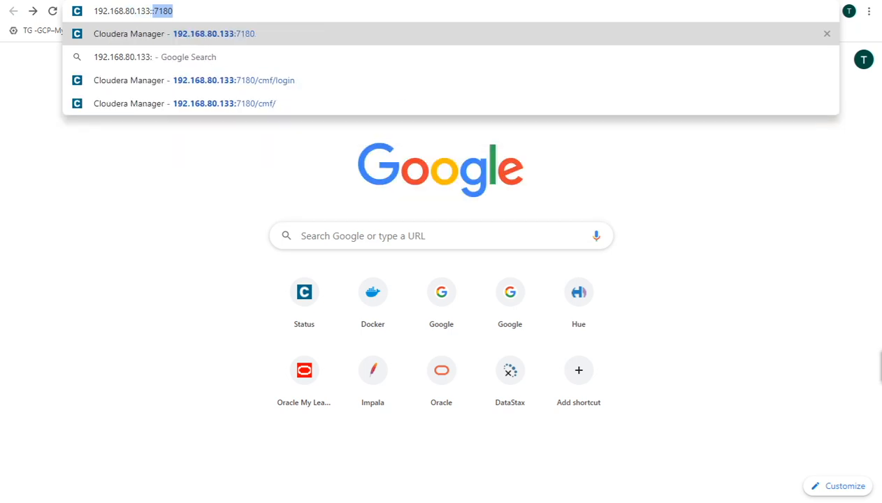
pyautogui.write('7180')
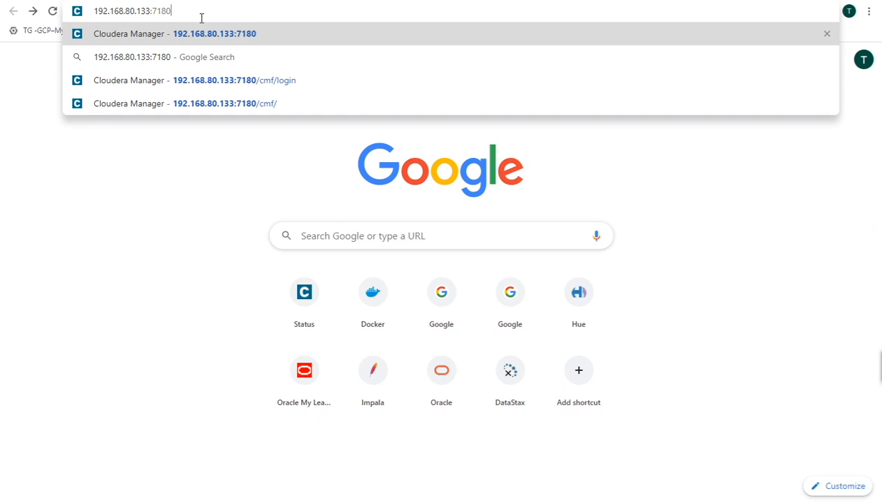
pyautogui.press('Return')
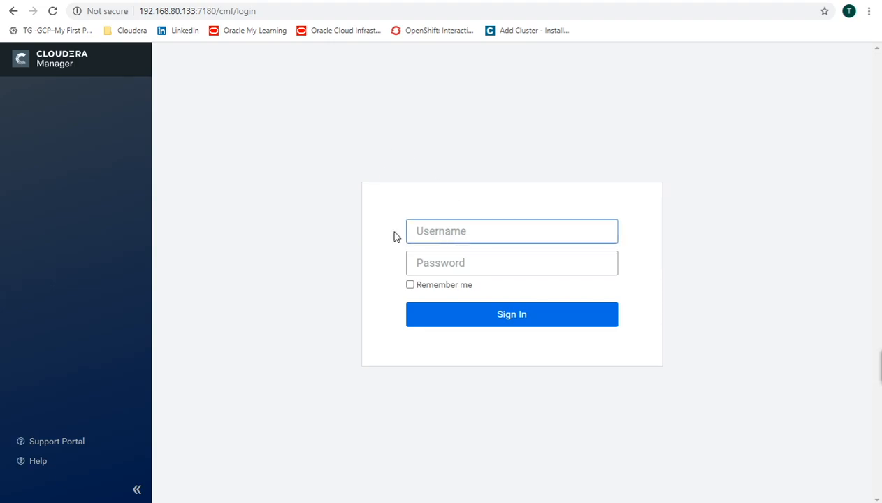
# Step: Sign in as the admin user with its password, with Remember me ticked
pyautogui.click(443, 233)
pyautogui.click(442, 231)
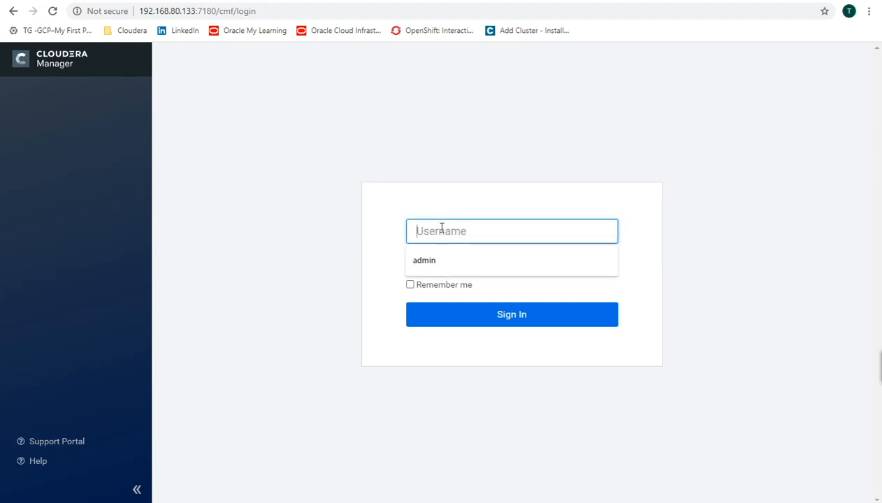
pyautogui.write('admin')
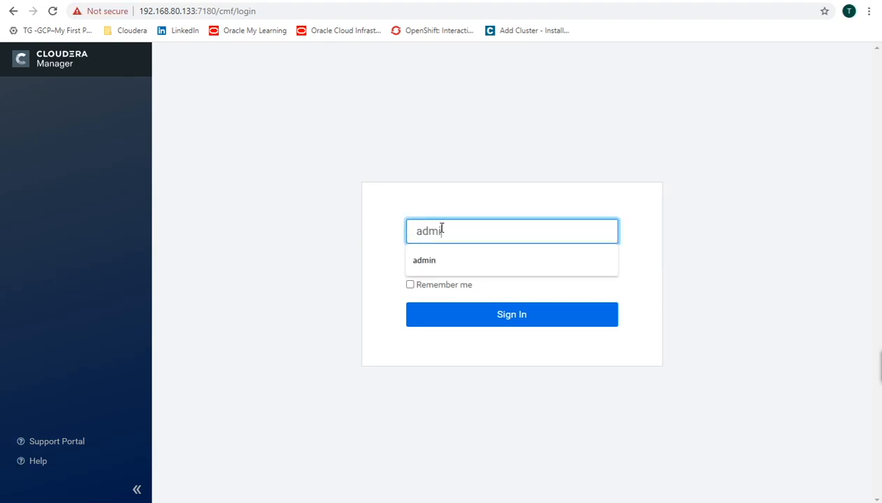
pyautogui.press('Tab')
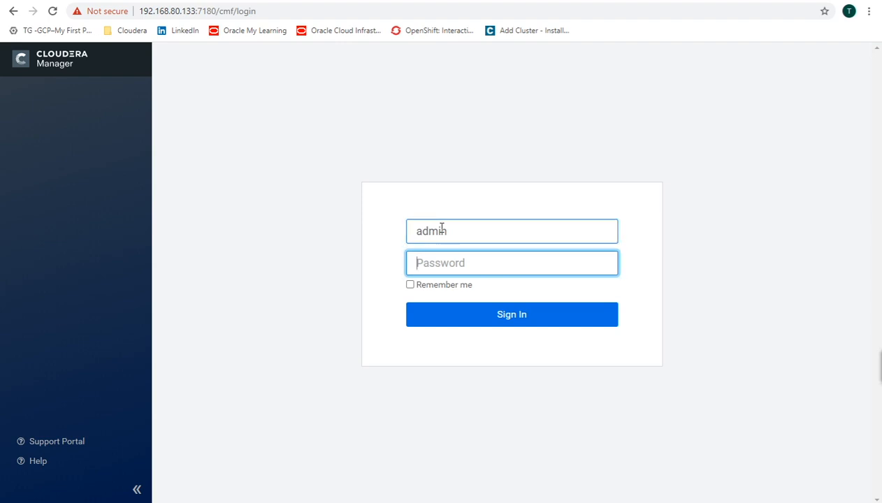
pyautogui.write('admin')
pyautogui.click(412, 285)
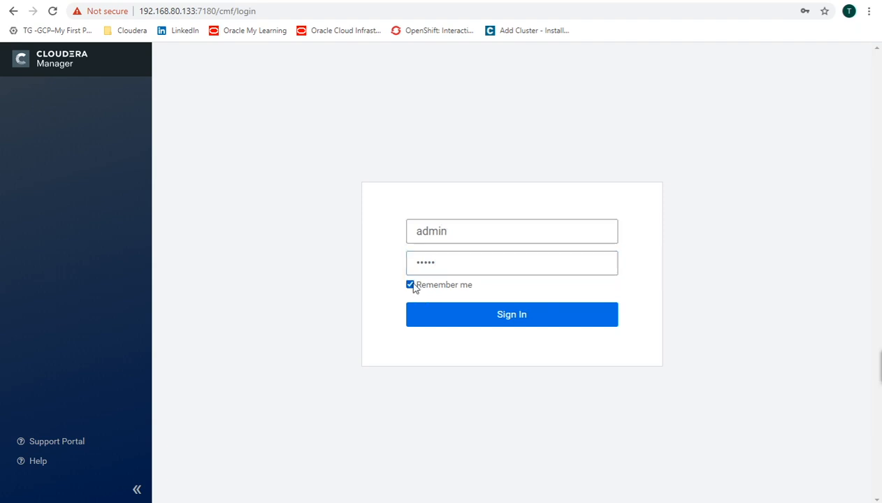
pyautogui.click(473, 318)
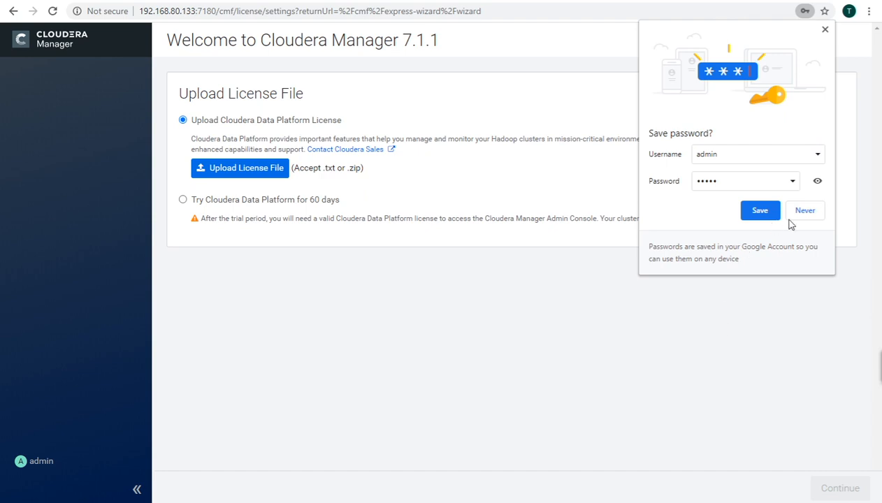
# Step: Decline Chrome's password save, then start the 60-day trial and accept the Cloudera Standard License
pyautogui.click(803, 211)
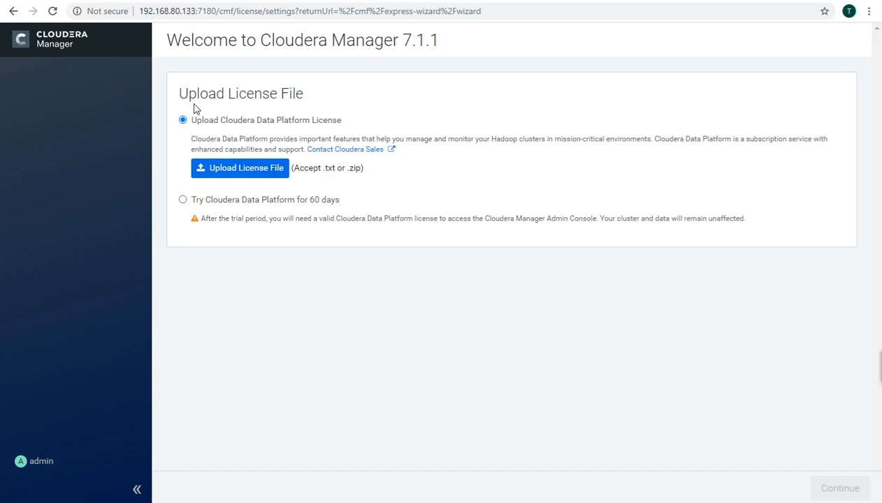
pyautogui.click(184, 201)
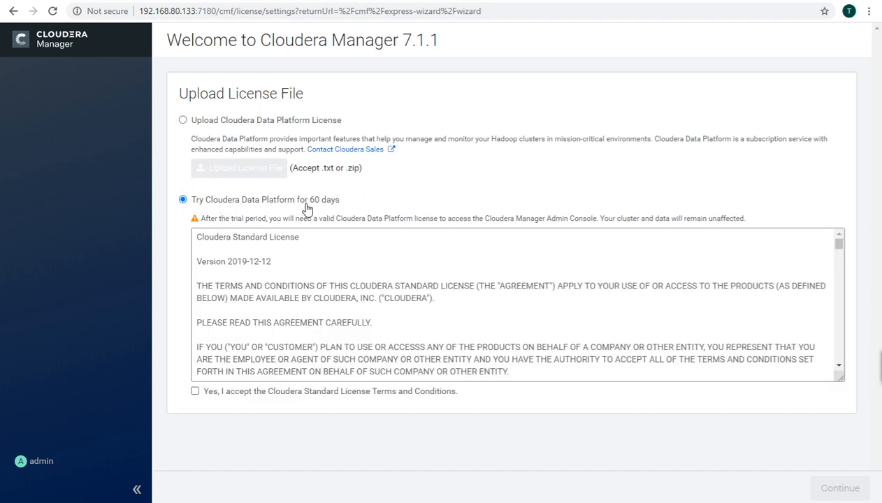
pyautogui.click(196, 392)
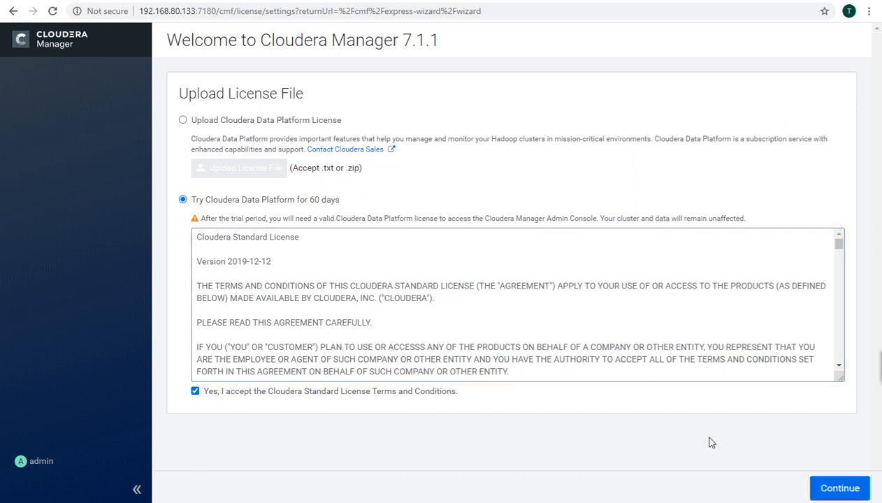
pyautogui.click(835, 490)
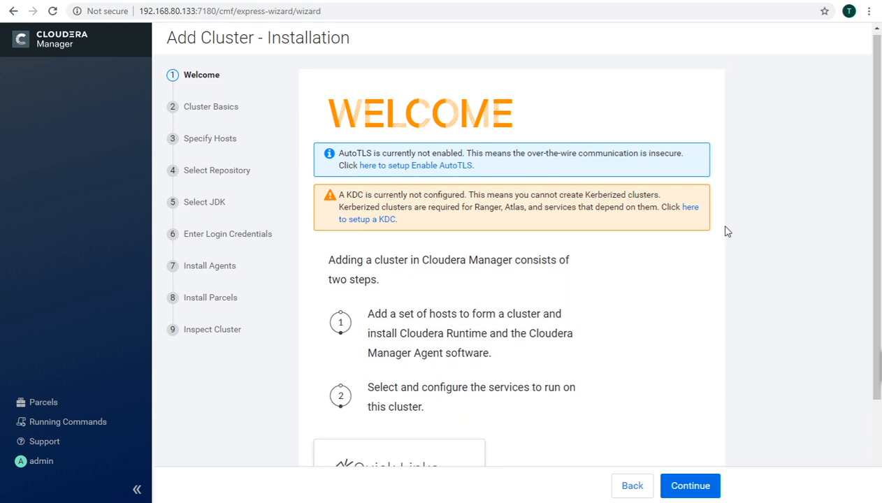
# Step: Read the Welcome page's two setup steps on runtime and agent installation, then continue
pyautogui.scroll(-2, 725, 231)
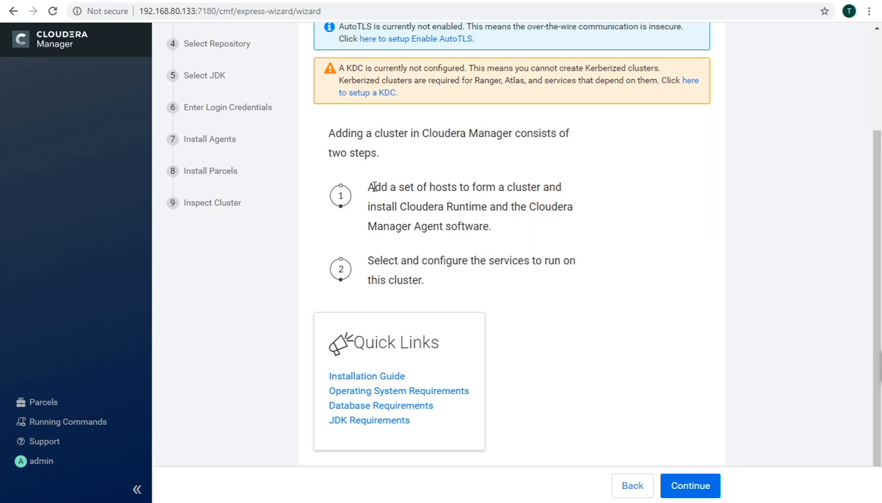
pyautogui.moveTo(366, 187); pyautogui.dragTo(540, 187)
pyautogui.moveTo(369, 207); pyautogui.dragTo(492, 225)
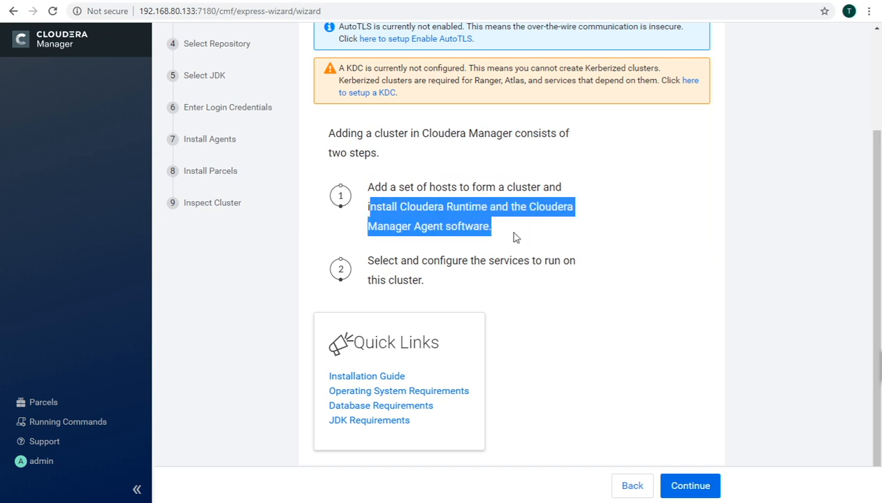
pyautogui.click(506, 229)
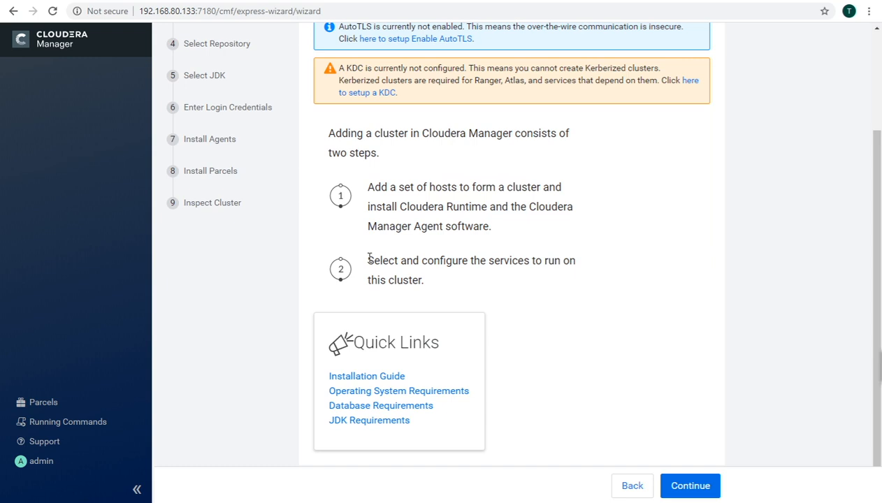
pyautogui.moveTo(369, 258); pyautogui.dragTo(550, 282)
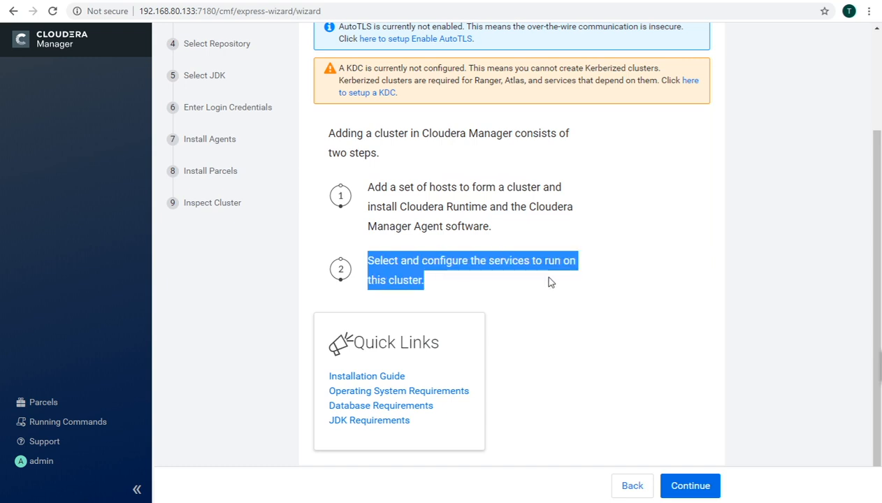
pyautogui.click(629, 292)
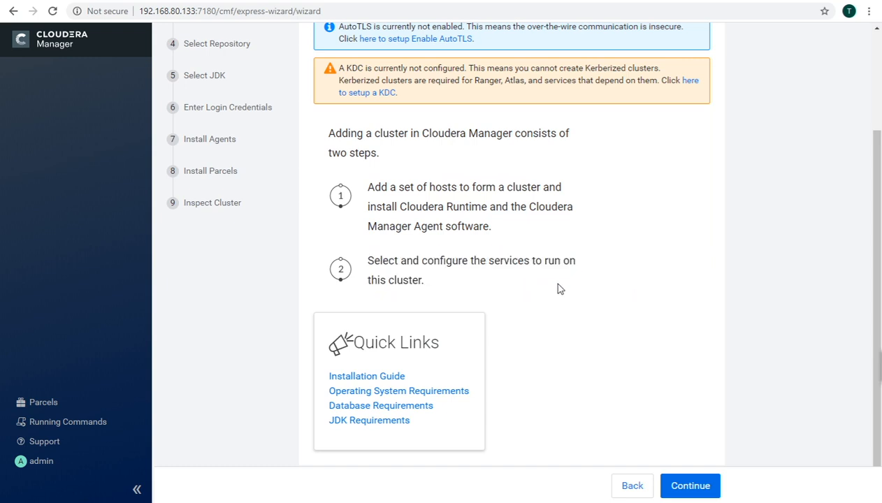
pyautogui.scroll(2, 559, 289)
pyautogui.scroll(-2, 559, 289)
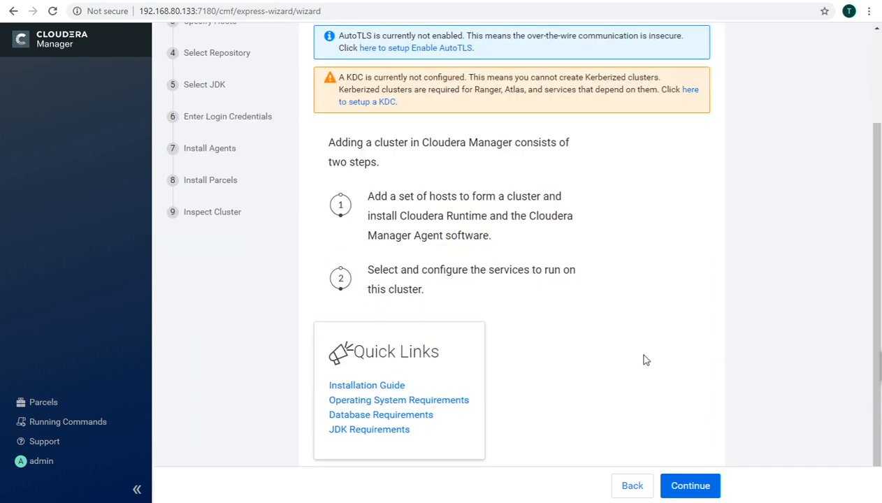
pyautogui.click(691, 487)
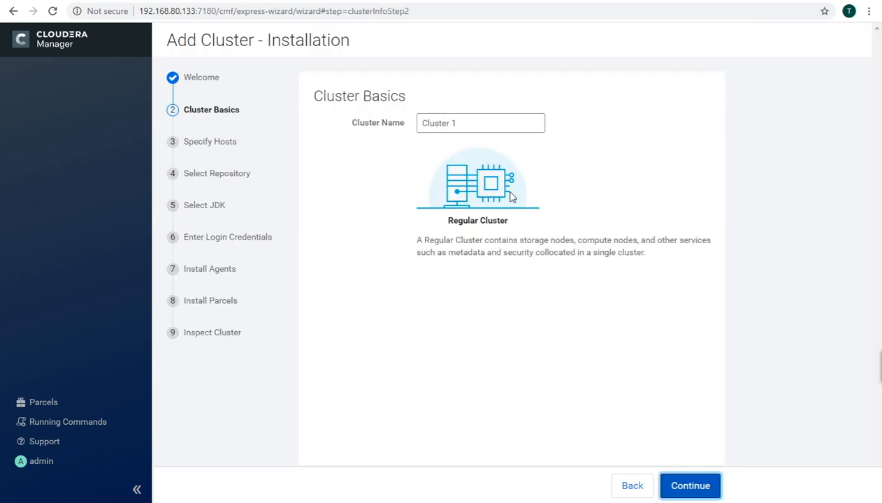
# Step: Rename the cluster from 'Cluster 1' to 'CDP-7.1.1', keeping Regular Cluster, and continue
pyautogui.click(464, 120)
pyautogui.moveTo(460, 121); pyautogui.dragTo(424, 126)
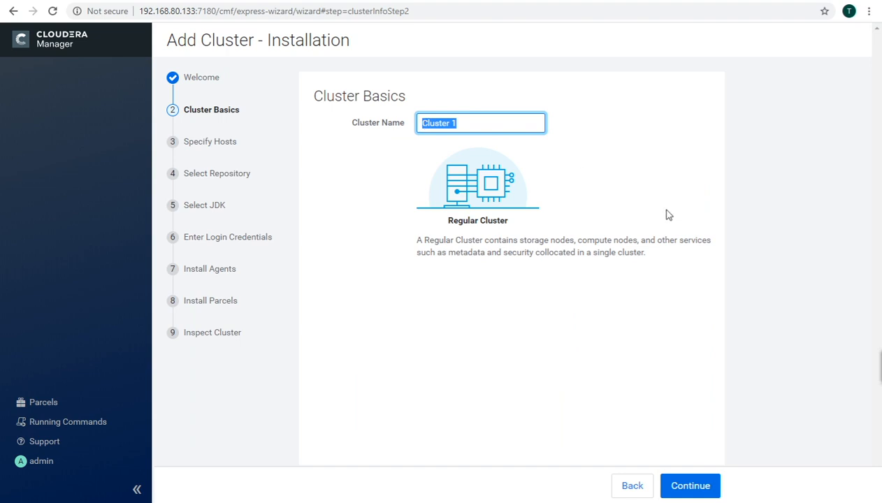
pyautogui.write('CDP-')
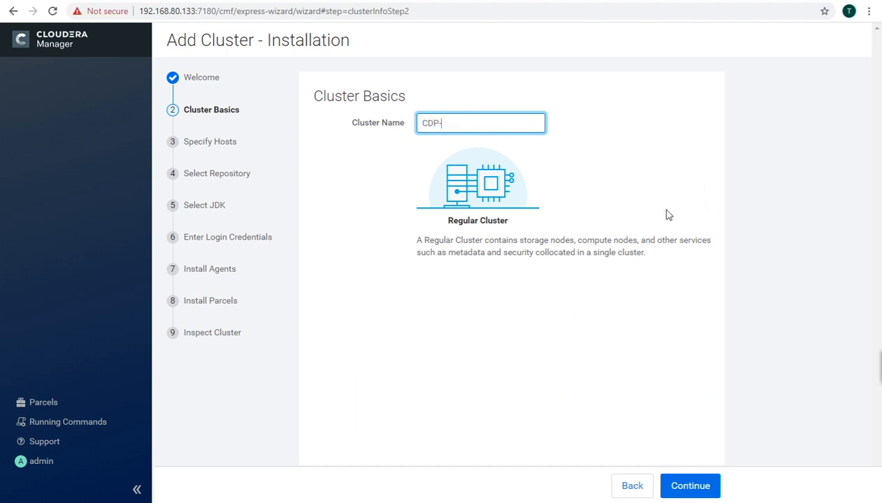
pyautogui.write('7.1.1')
pyautogui.moveTo(448, 220); pyautogui.dragTo(504, 220)
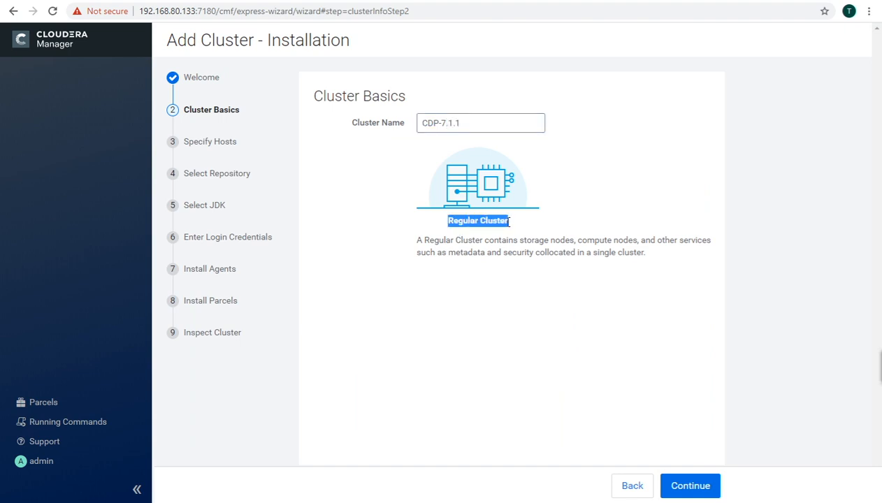
pyautogui.click(509, 297)
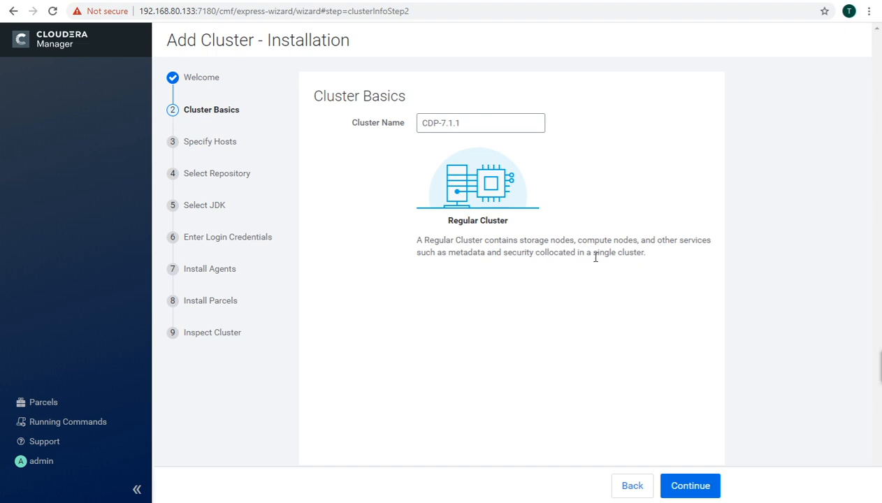
pyautogui.click(686, 490)
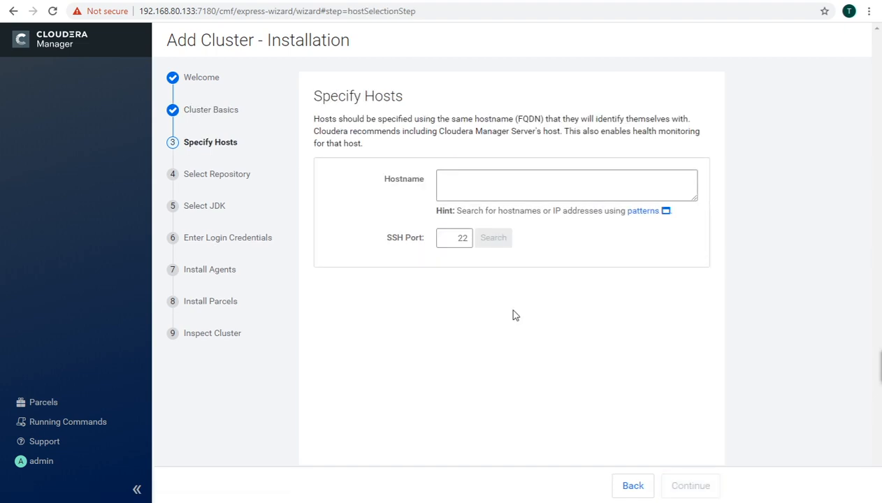
# Step: Search for host 192.168.80.133, select the discovered tg07 host and continue
pyautogui.click(466, 185)
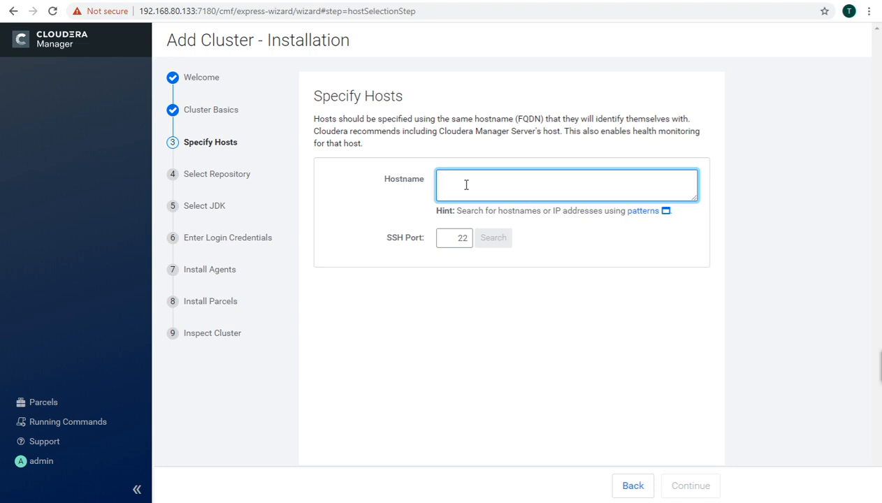
pyautogui.write('192')
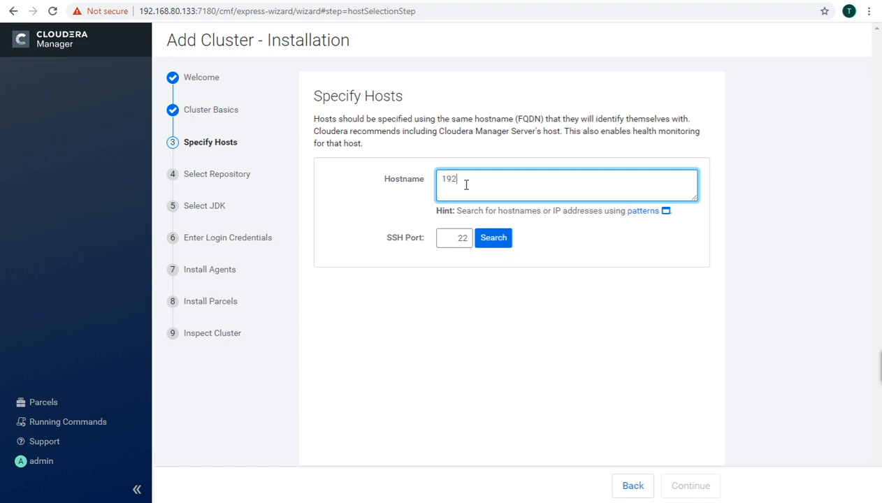
pyautogui.write('.168.80.133')
pyautogui.click(494, 239)
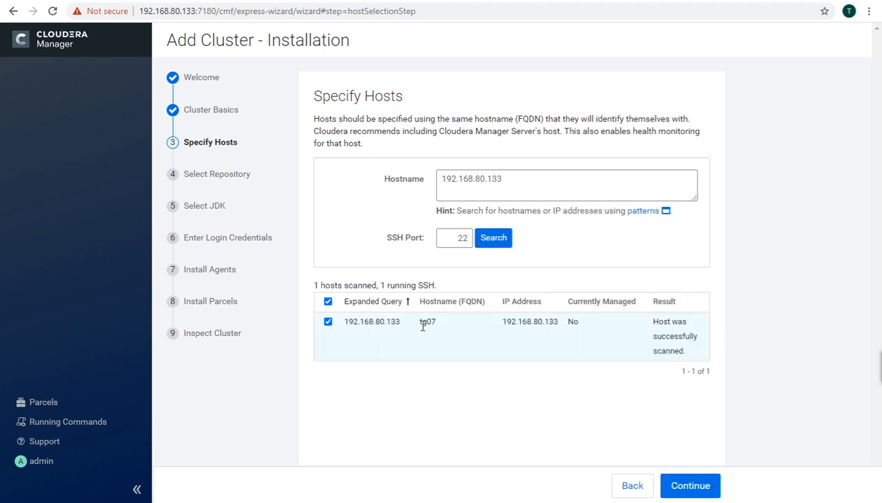
pyautogui.moveTo(421, 322); pyautogui.dragTo(435, 322)
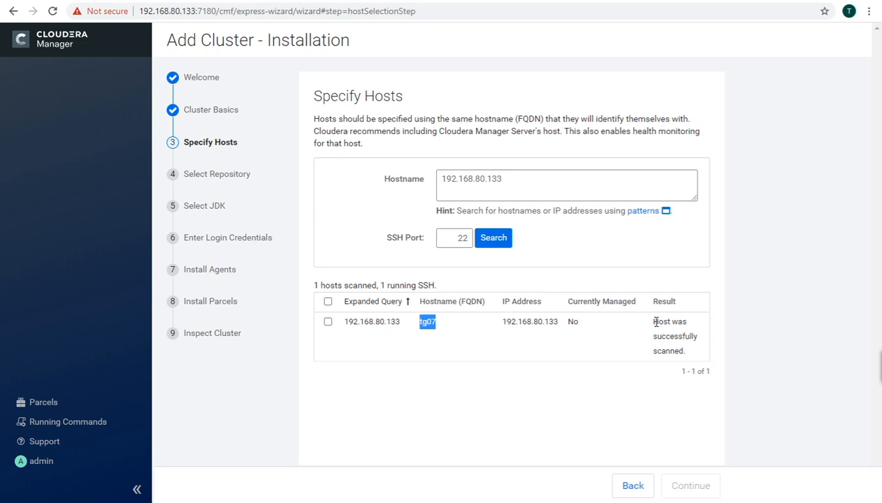
pyautogui.moveTo(654, 321); pyautogui.dragTo(688, 358)
pyautogui.click(521, 387)
pyautogui.click(327, 322)
pyautogui.click(687, 485)
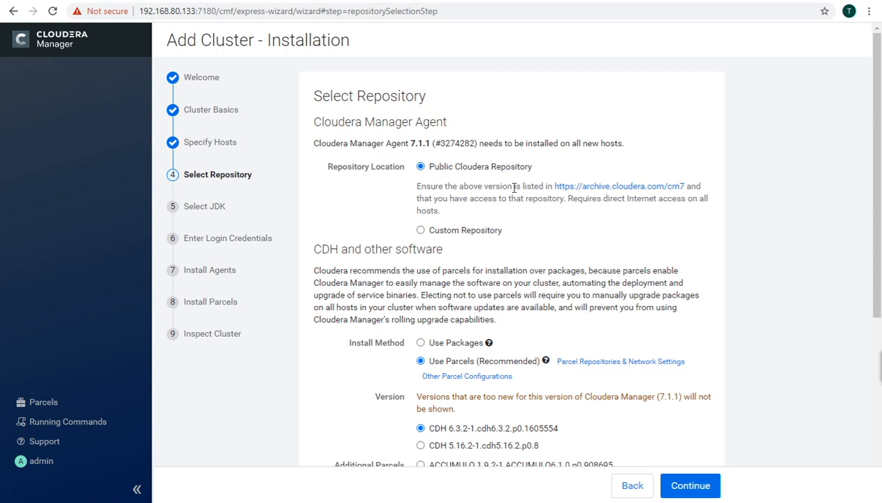
# Step: Accept parcels with CDH 6.3.2-1 and no additional parcels on Select Repository
pyautogui.scroll(-1, 506, 225)
pyautogui.scroll(-3, 506, 225)
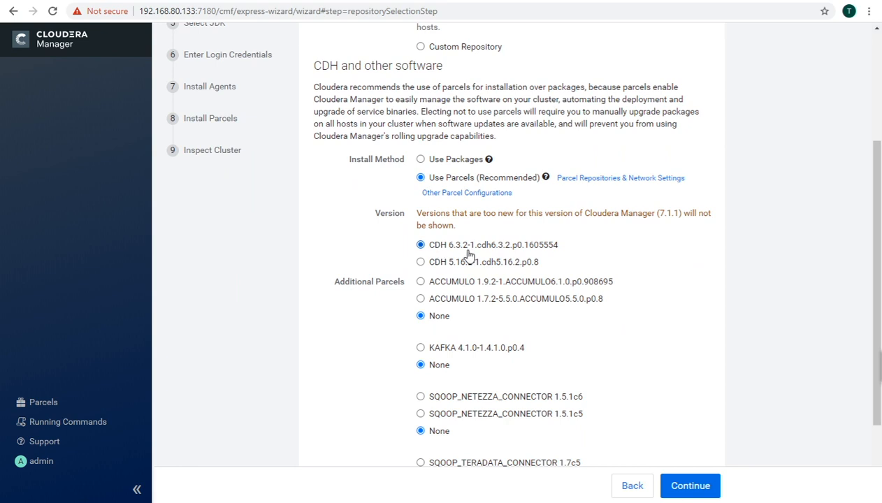
pyautogui.scroll(-1, 636, 261)
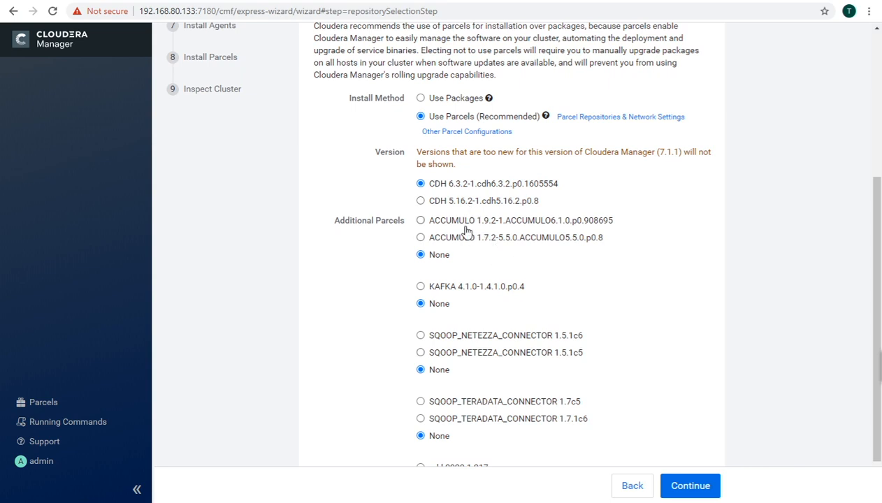
pyautogui.scroll(-2, 400, 330)
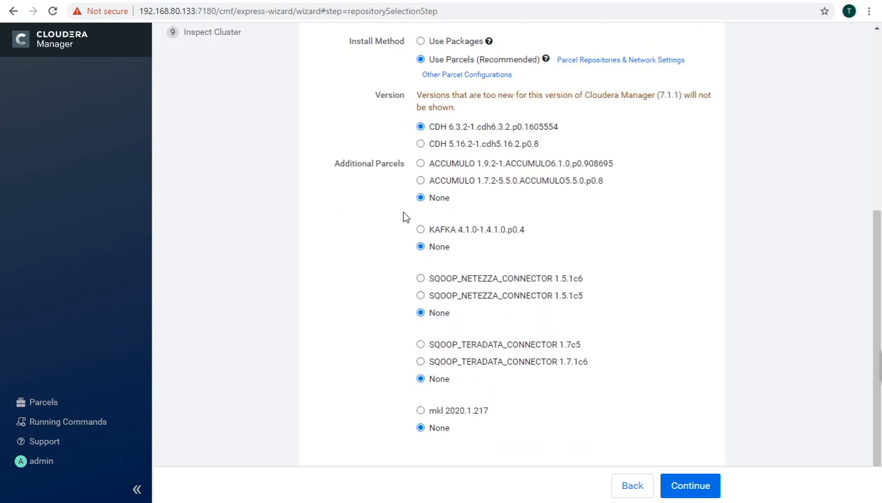
pyautogui.click(689, 487)
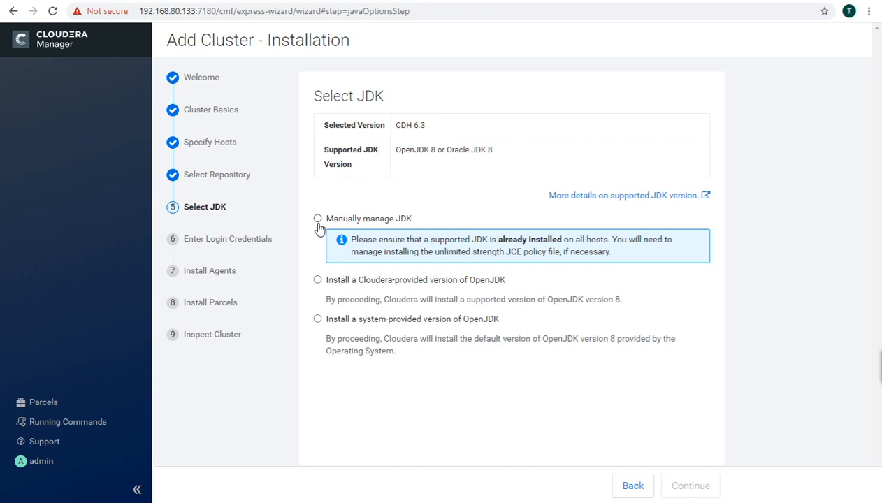
# Step: Choose the Cloudera-provided OpenJDK installation and continue
pyautogui.click(318, 280)
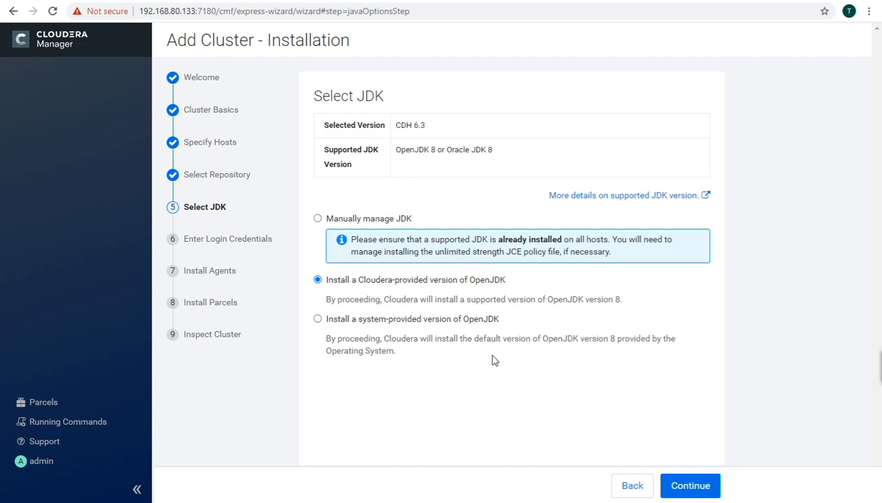
pyautogui.click(689, 489)
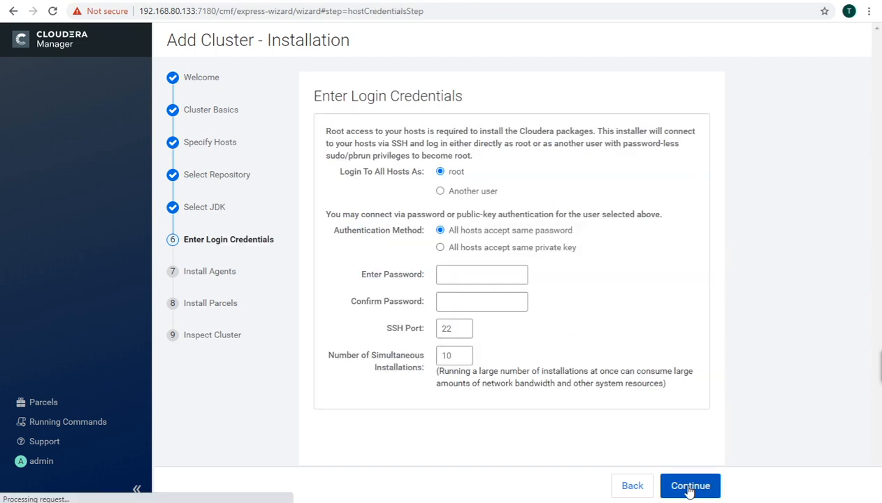
# Step: Enter and confirm the root password, set simultaneous installations to 2, and start agent installation
pyautogui.click(466, 278)
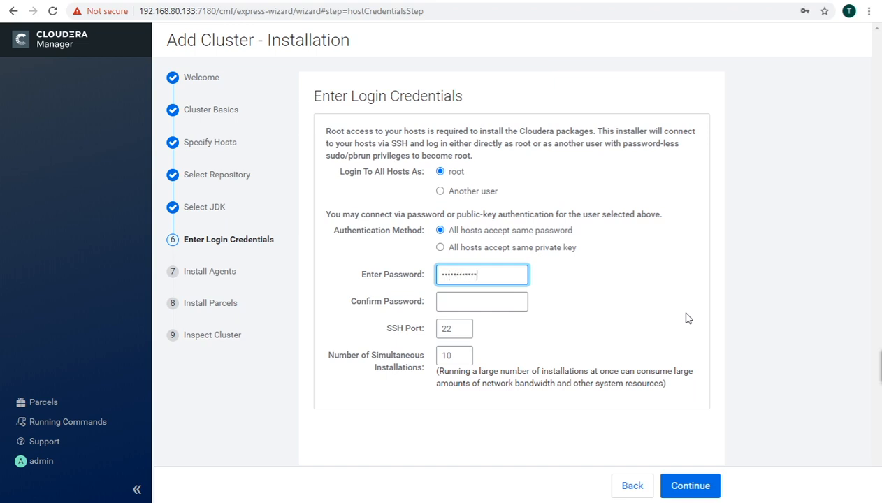
pyautogui.click(489, 307)
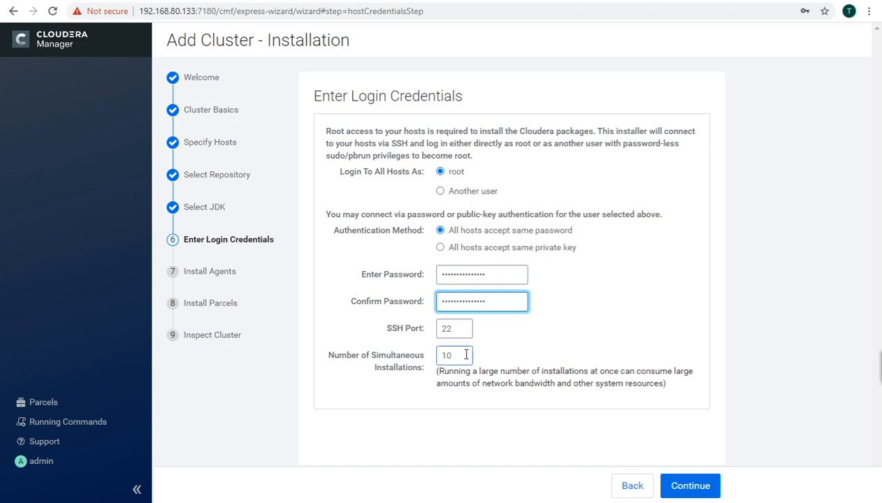
pyautogui.moveTo(456, 355); pyautogui.dragTo(442, 355)
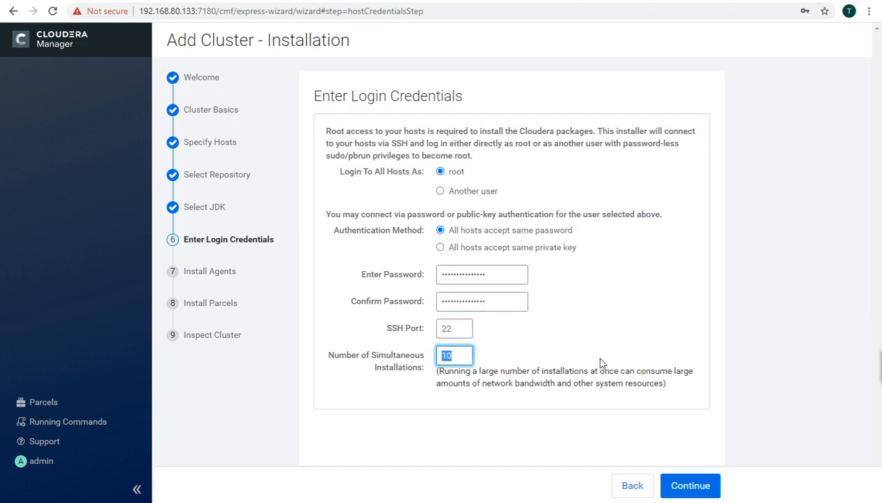
pyautogui.write('2')
pyautogui.click(603, 364)
pyautogui.click(680, 487)
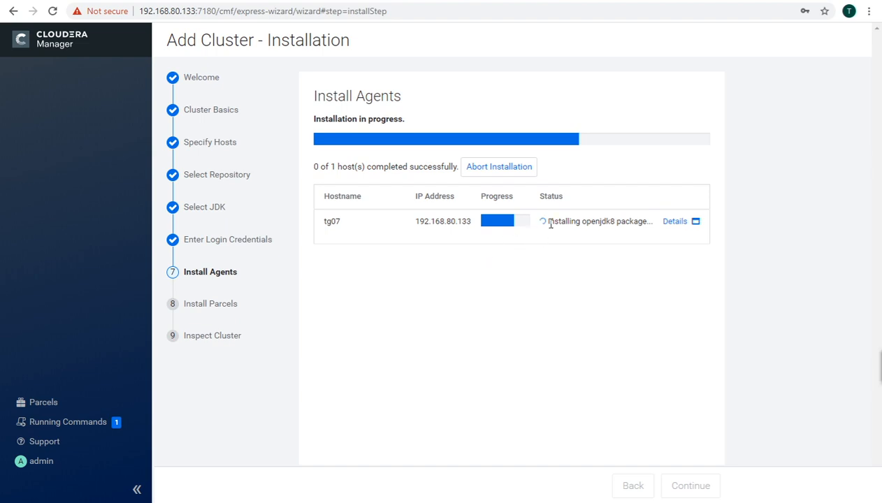
# Step: Follow tg07's openjdk8 installation status, then open the host's detailed installation log
pyautogui.moveTo(549, 222); pyautogui.dragTo(645, 222)
pyautogui.click(636, 259)
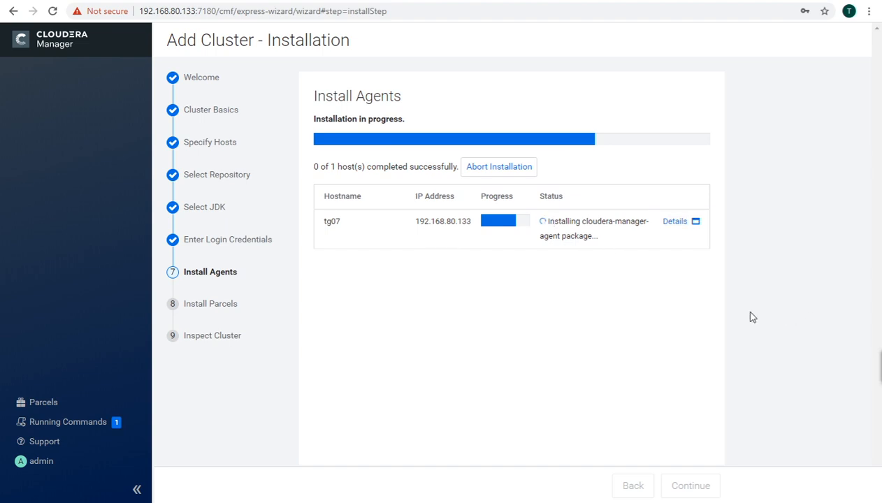
pyautogui.click(675, 222)
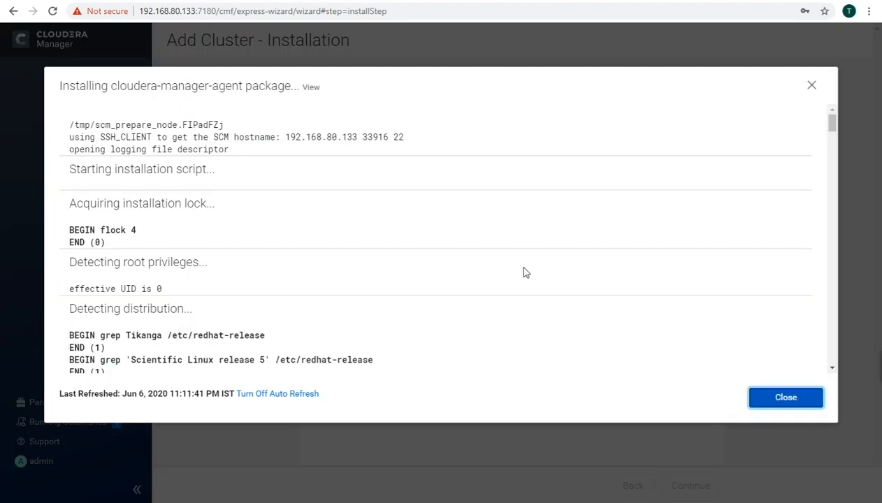
pyautogui.scroll(-4, 524, 272)
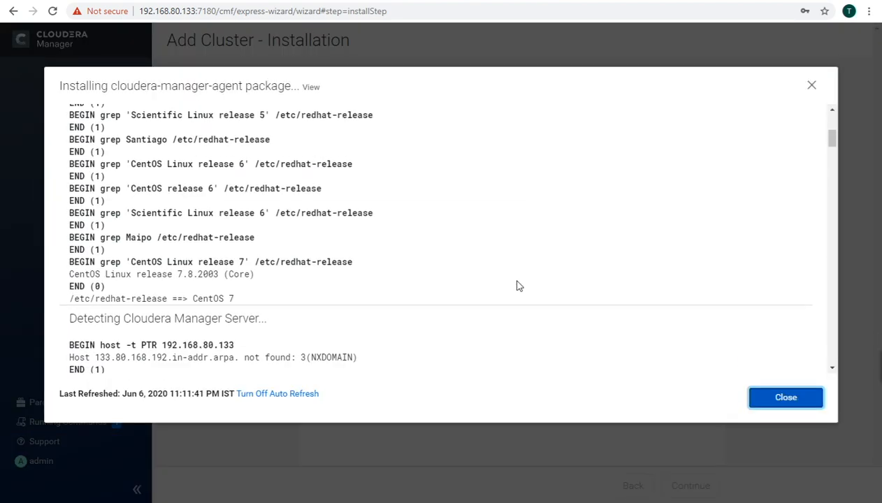
pyautogui.scroll(-2, 519, 286)
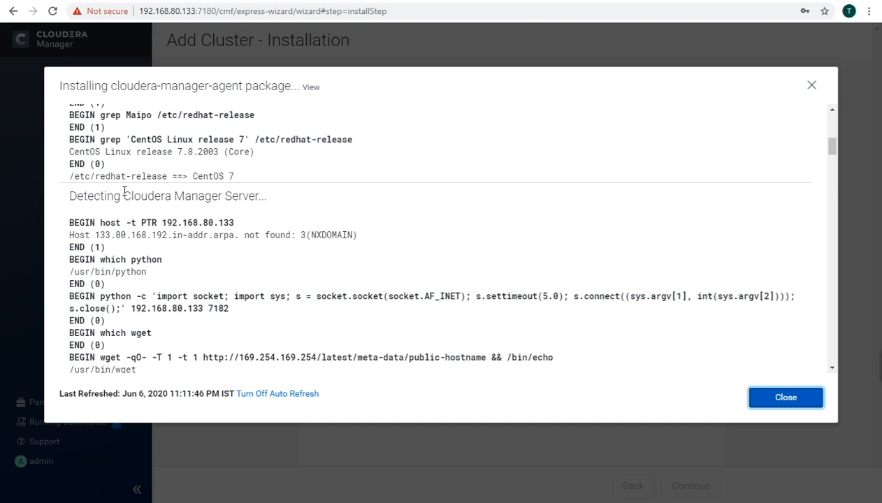
pyautogui.moveTo(123, 191); pyautogui.dragTo(258, 195)
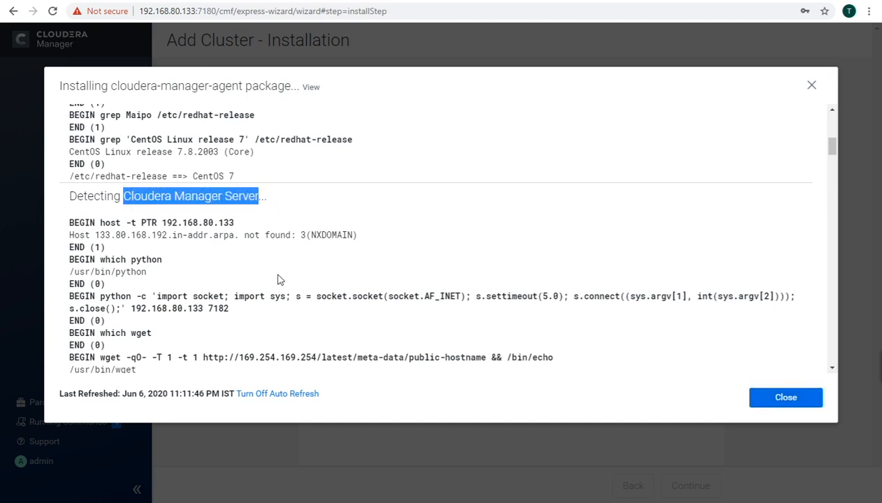
pyautogui.scroll(-5, 278, 279)
pyautogui.scroll(2, 279, 276)
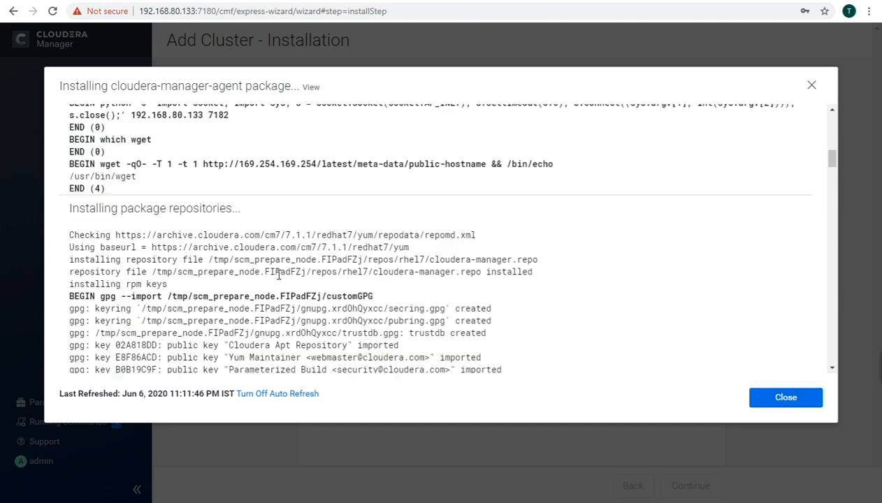
pyautogui.moveTo(82, 217); pyautogui.dragTo(233, 218)
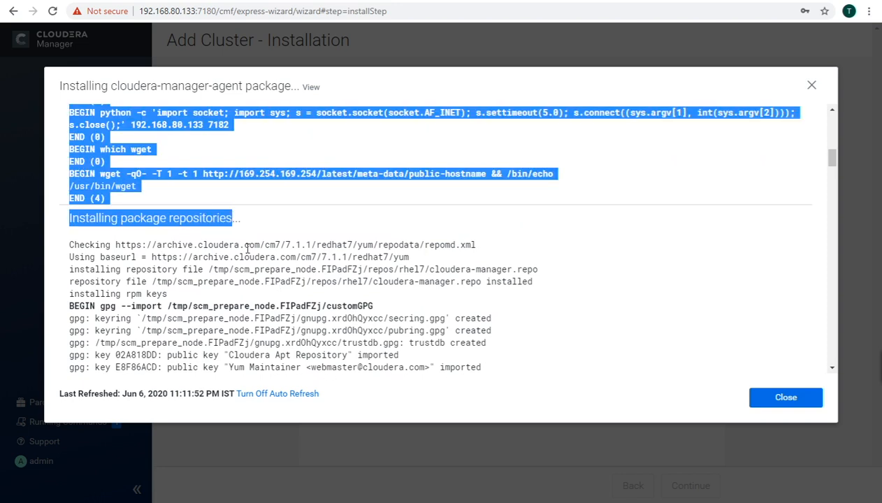
pyautogui.scroll(-7, 247, 252)
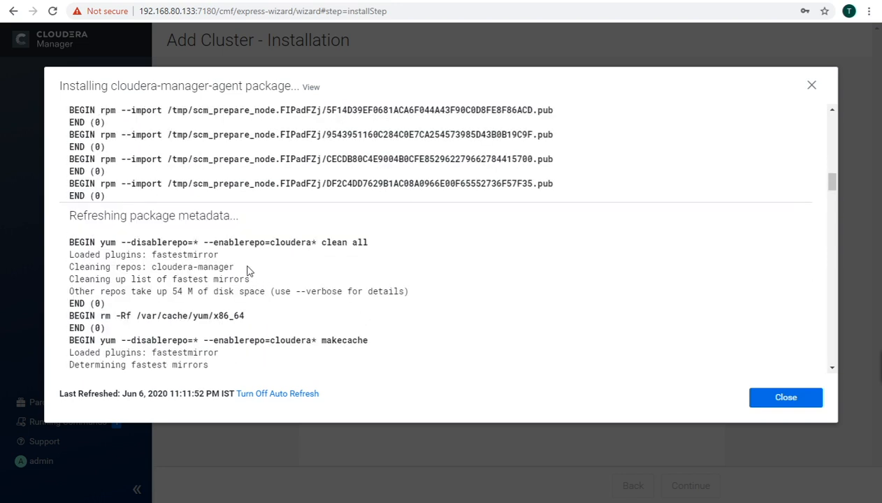
pyautogui.moveTo(79, 211); pyautogui.dragTo(228, 214)
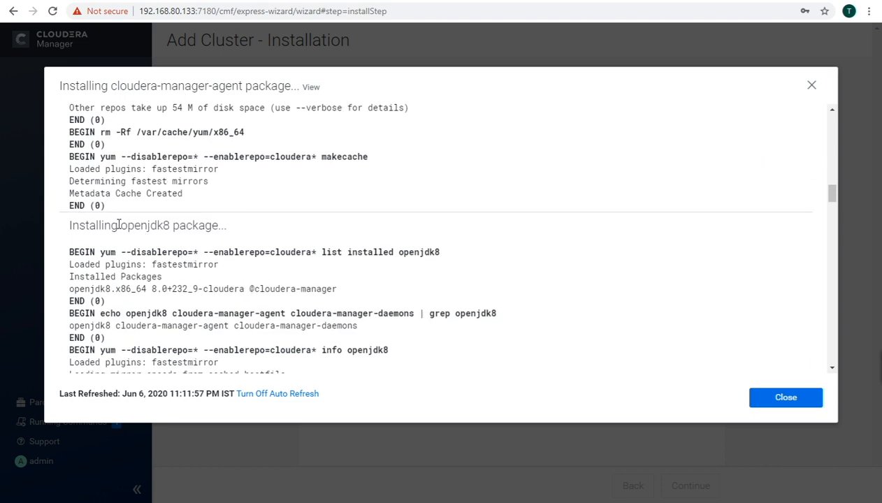
pyautogui.moveTo(120, 225); pyautogui.dragTo(223, 226)
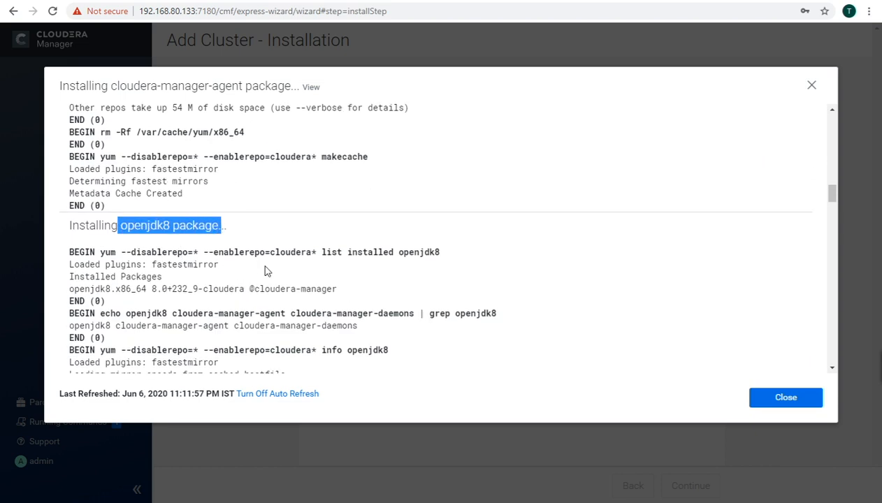
pyautogui.scroll(-3, 265, 272)
pyautogui.scroll(-3, 266, 271)
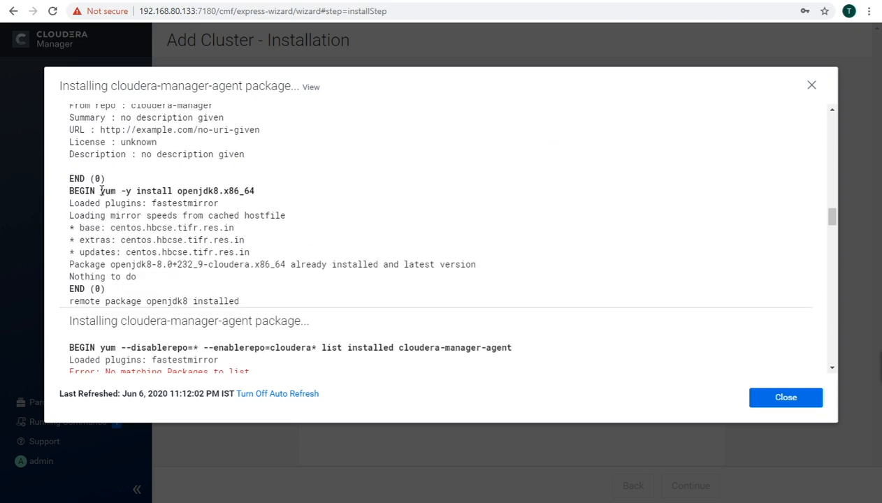
pyautogui.moveTo(101, 191); pyautogui.dragTo(254, 191)
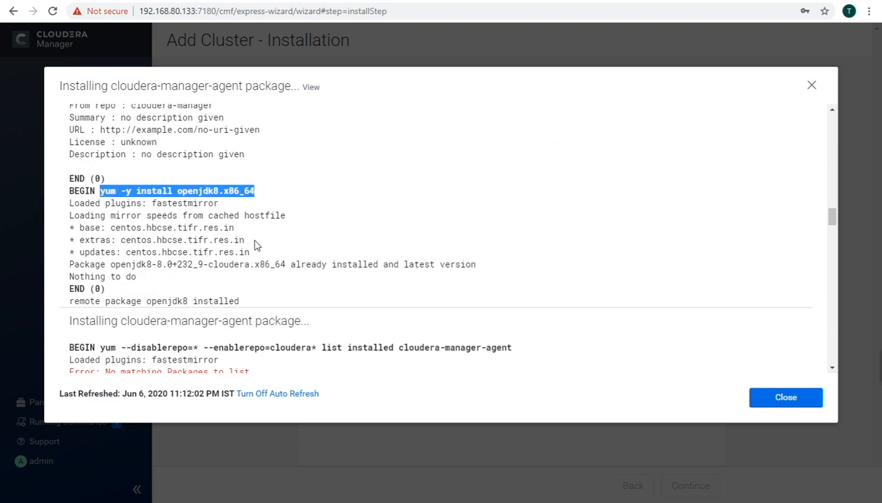
pyautogui.scroll(-2, 254, 244)
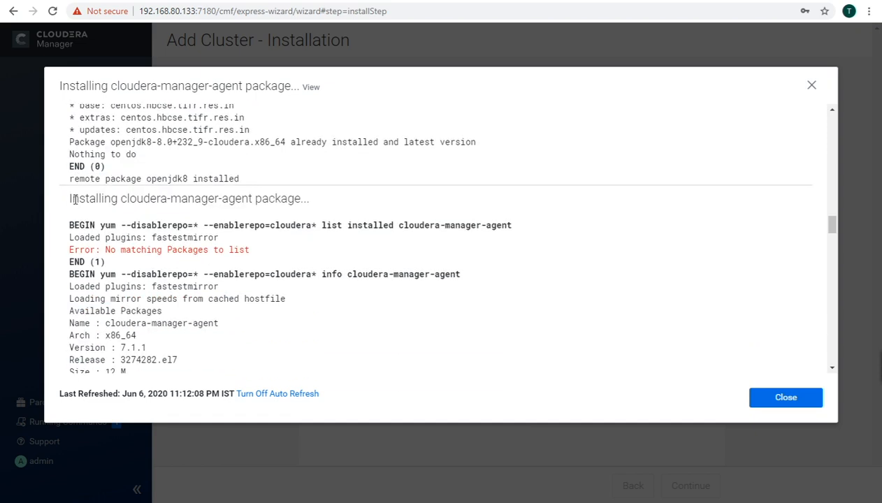
pyautogui.moveTo(70, 198); pyautogui.dragTo(288, 194)
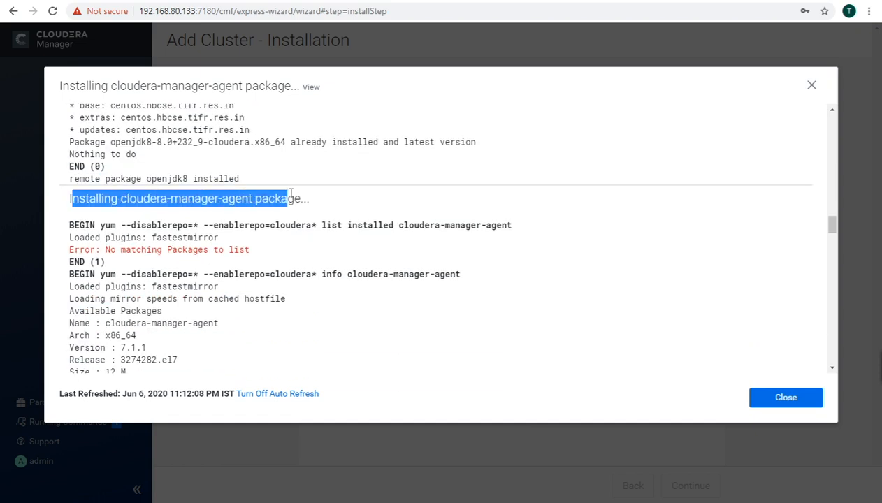
pyautogui.scroll(-4, 301, 248)
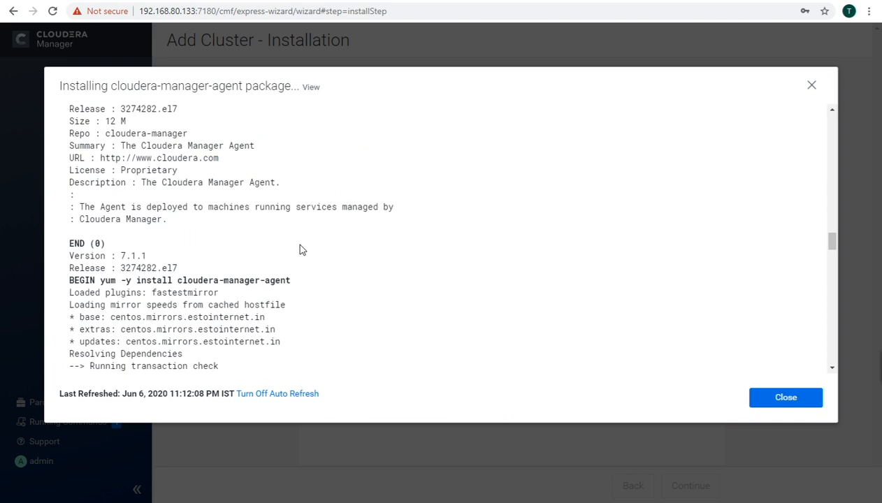
pyautogui.scroll(-2, 301, 250)
pyautogui.moveTo(102, 161); pyautogui.dragTo(292, 168)
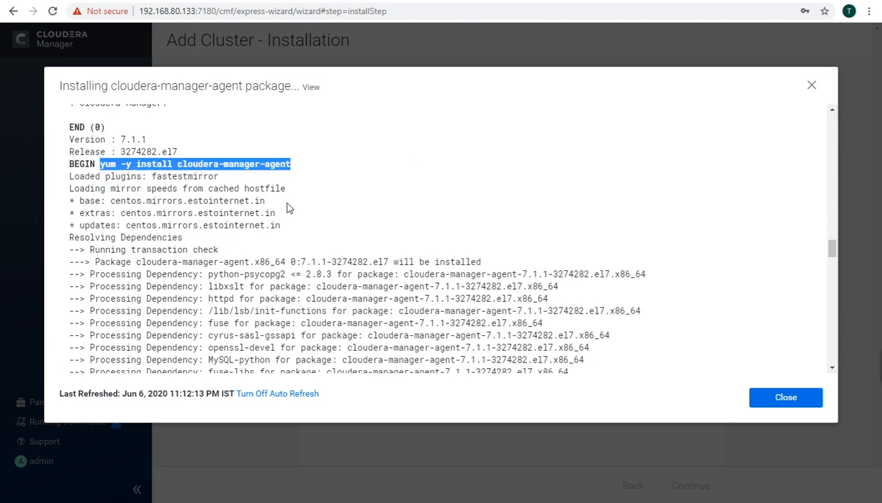
pyautogui.scroll(-4, 285, 206)
pyautogui.scroll(-10, 280, 216)
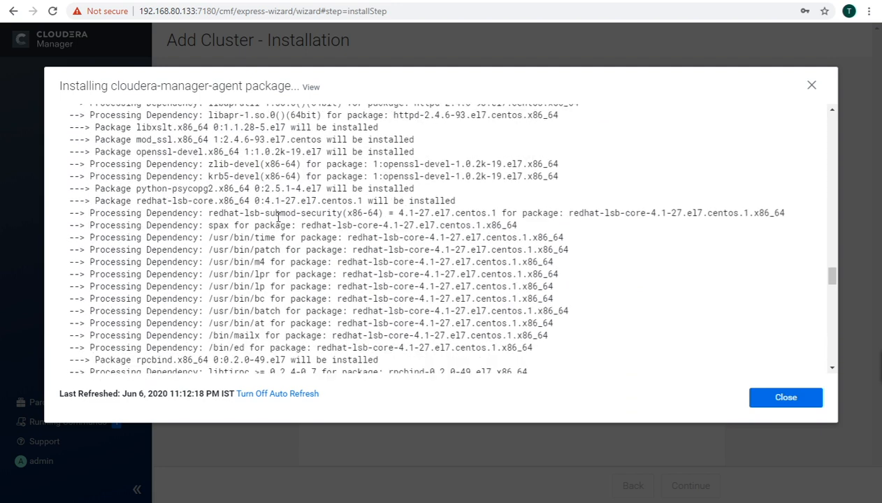
pyautogui.scroll(-5, 278, 218)
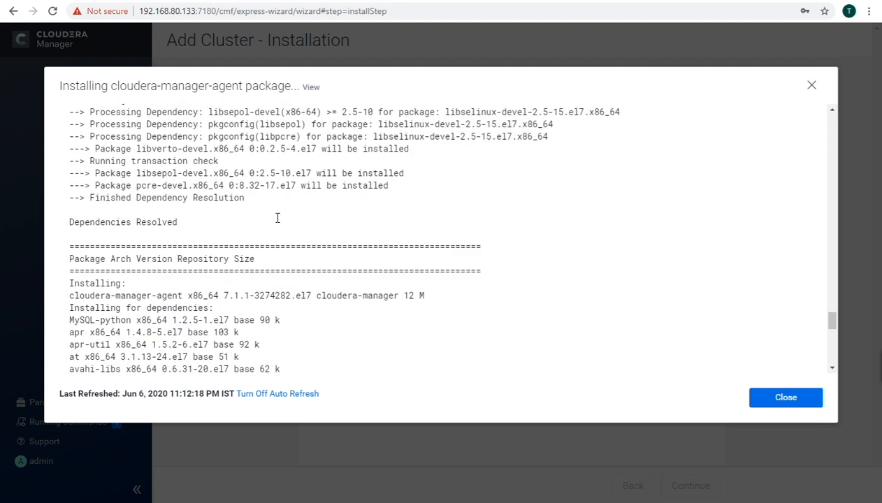
pyautogui.scroll(-8, 278, 218)
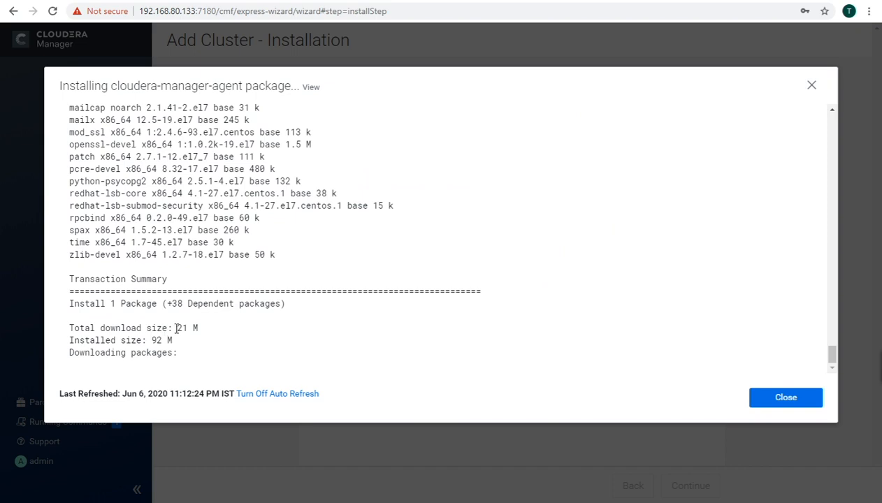
pyautogui.moveTo(176, 328); pyautogui.dragTo(199, 328)
pyautogui.moveTo(152, 341); pyautogui.dragTo(174, 342)
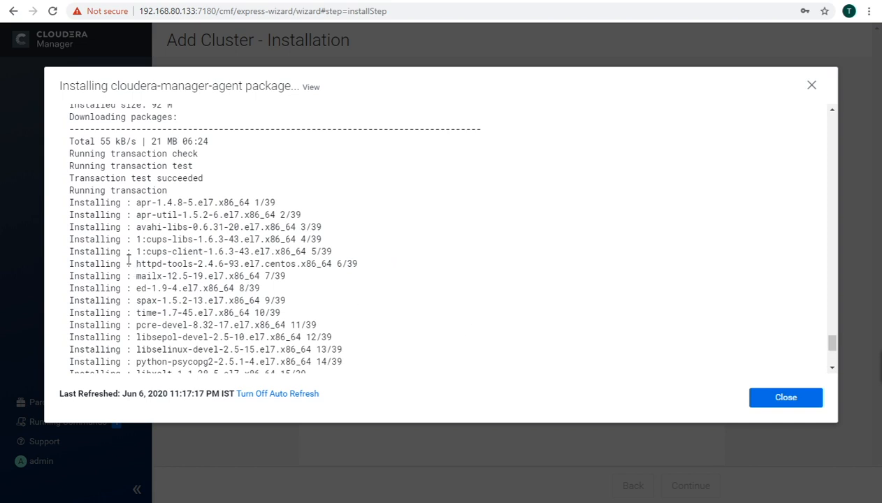
pyautogui.moveTo(84, 183); pyautogui.dragTo(183, 180)
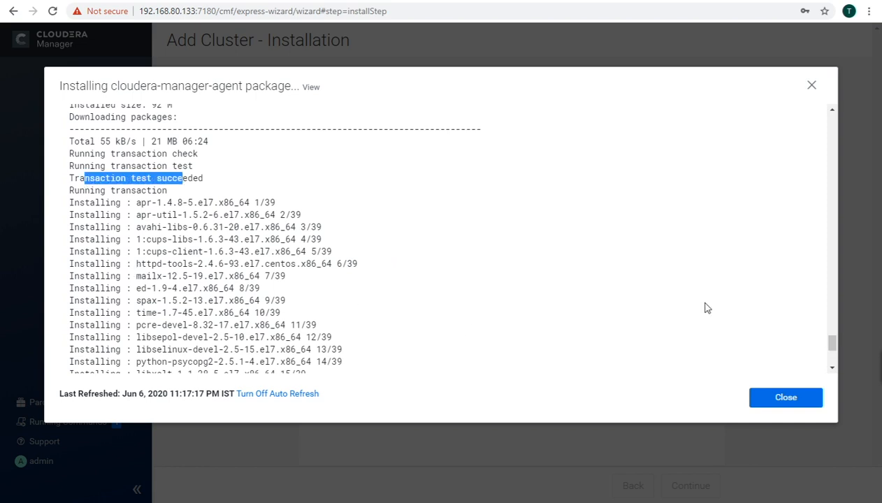
pyautogui.moveTo(834, 344); pyautogui.dragTo(835, 370)
# Step: Close the installation log and let agent installation advance to the CDH 6.3.2 parcel step
pyautogui.click(774, 396)
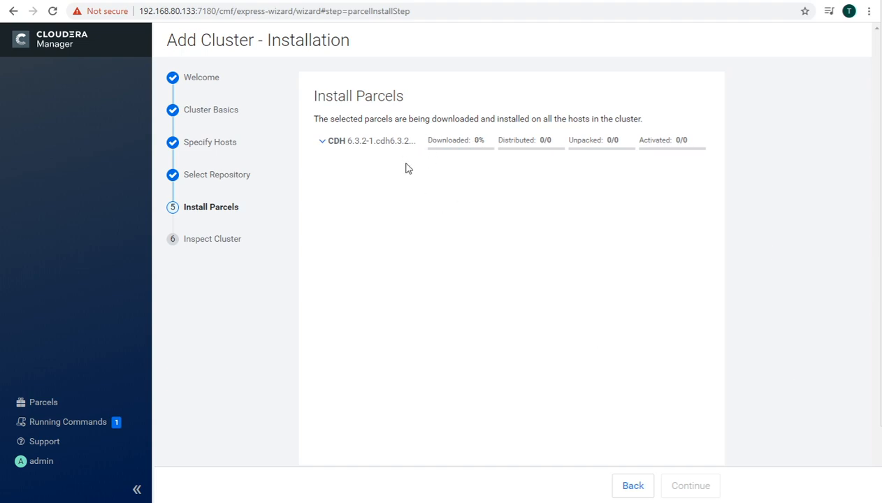
# Step: Strip the wizard path from the URL to load the Home dashboard showing cluster CDP-7.1.1
pyautogui.click(52, 12)
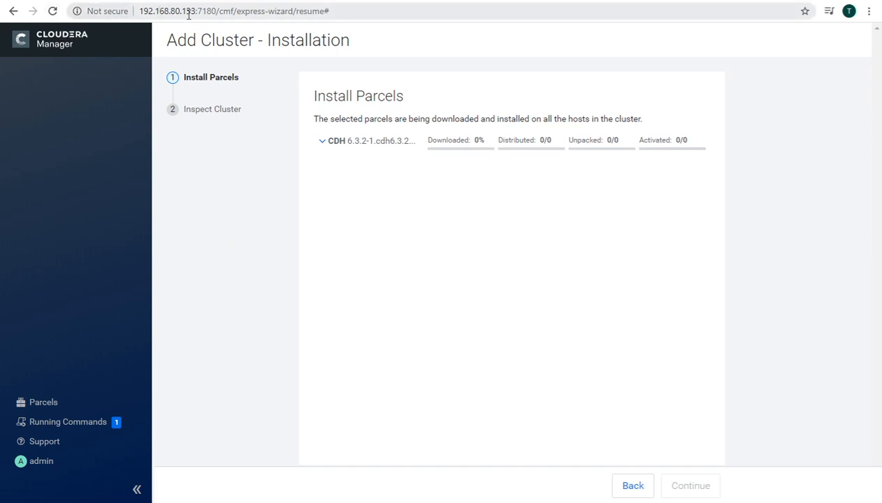
pyautogui.click(213, 11)
pyautogui.click(214, 11)
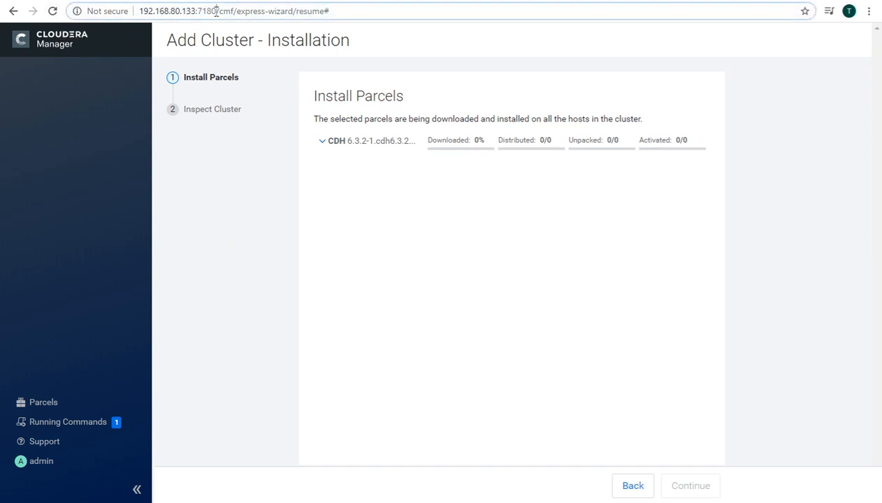
pyautogui.moveTo(217, 11); pyautogui.dragTo(337, 11)
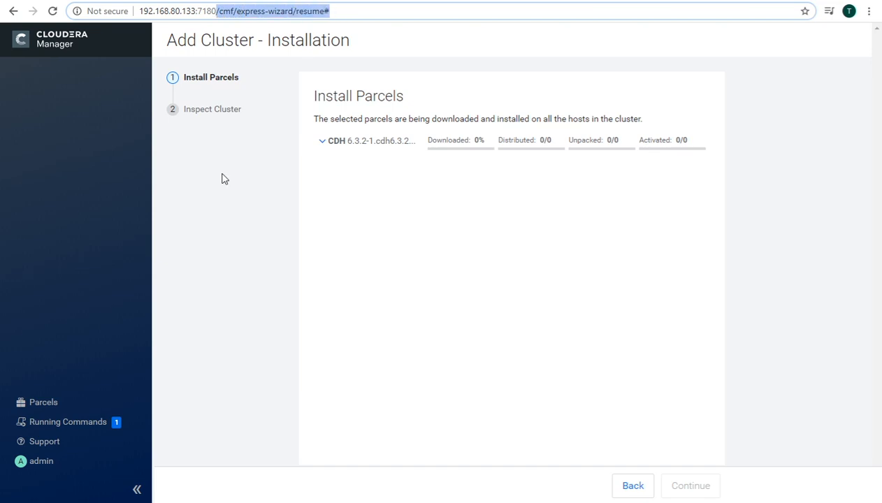
pyautogui.press('BackSpace')
pyautogui.press('Return')
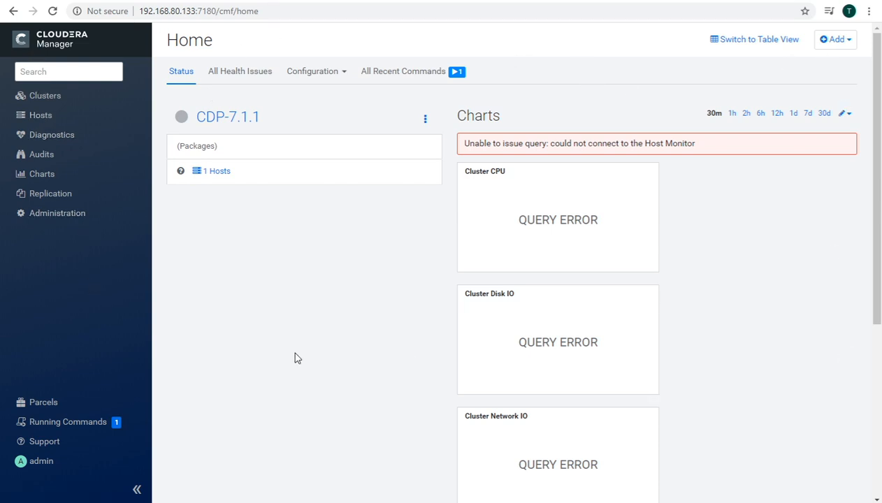
# Step: On the Parcels page, cancel the stalled CDH 6.3.2 download and restart it (1.9 GiB)
pyautogui.click(46, 408)
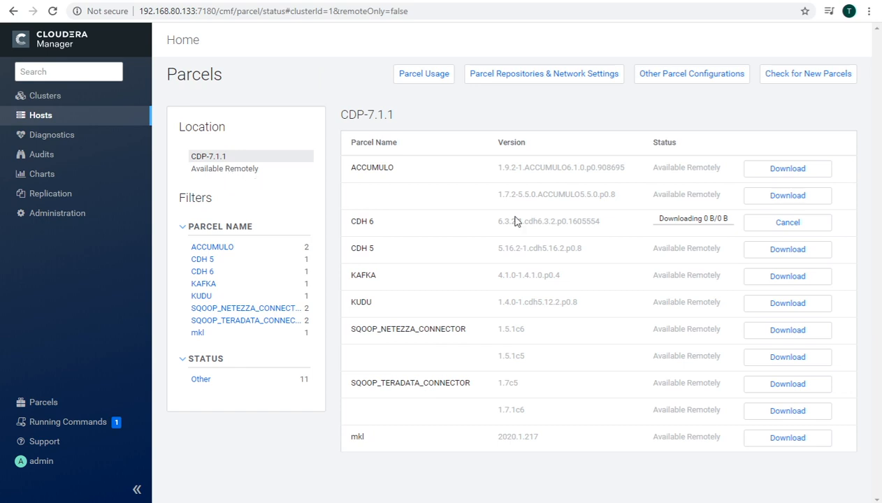
pyautogui.moveTo(351, 222); pyautogui.dragTo(376, 221)
pyautogui.moveTo(704, 219); pyautogui.dragTo(729, 222)
pyautogui.click(783, 230)
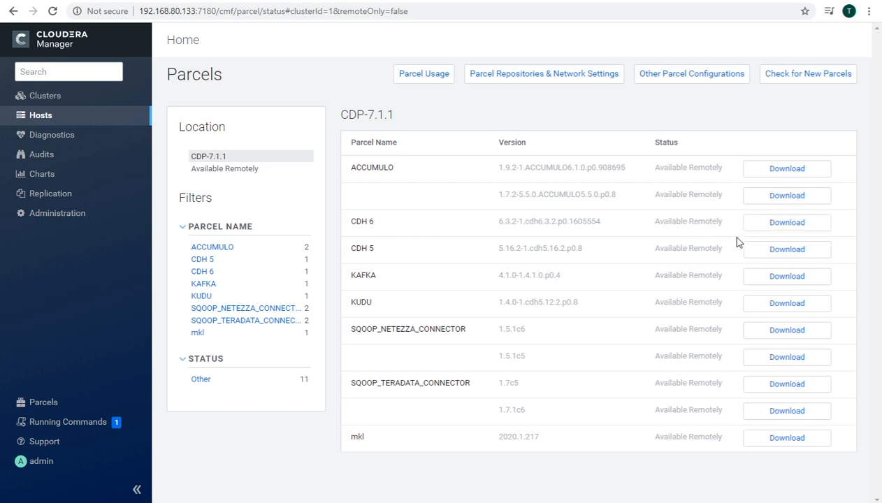
pyautogui.click(773, 228)
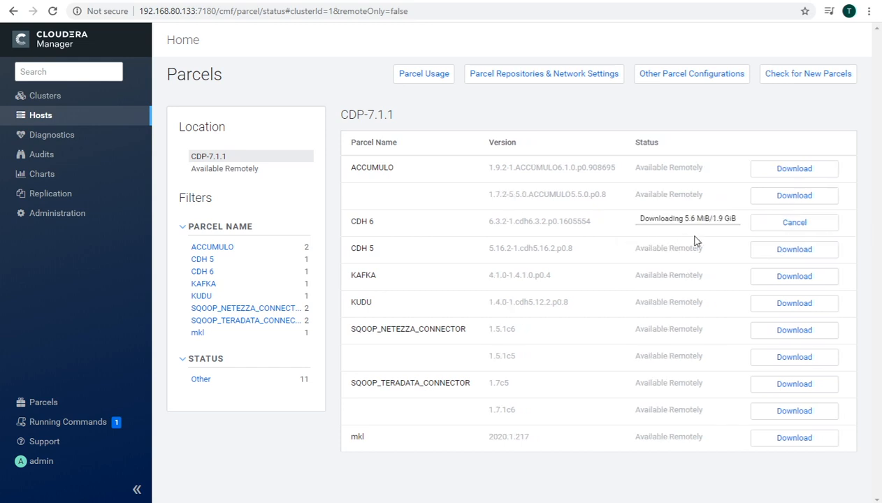
pyautogui.moveTo(718, 222)
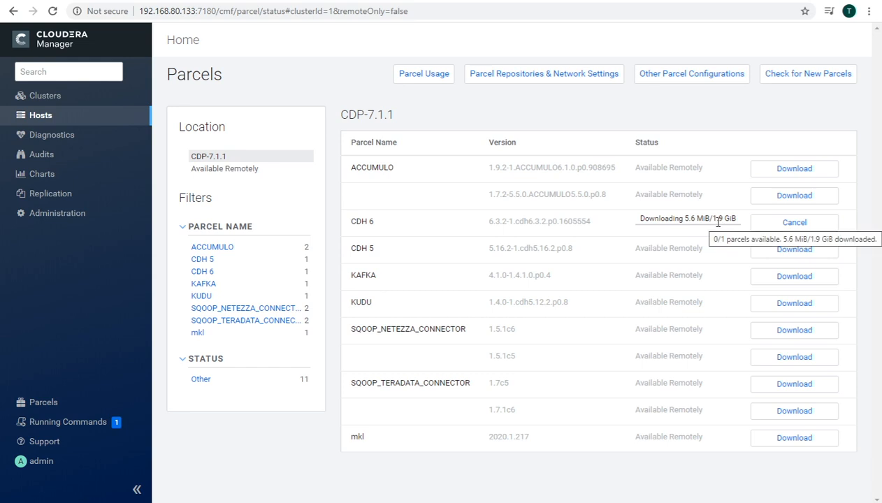
pyautogui.moveTo(714, 221); pyautogui.dragTo(737, 222)
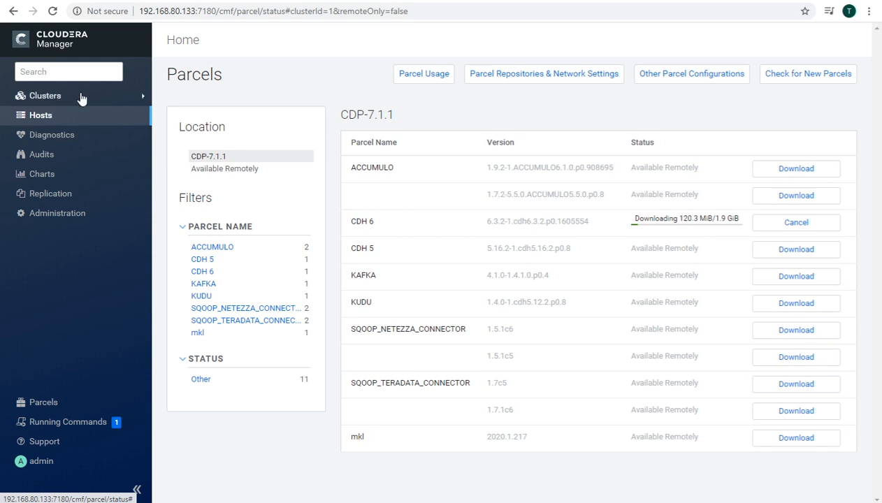
# Step: Wait until the CDH 6.3.2 parcel reads Distributed, Activated on the Parcels page
pyautogui.click(32, 119)
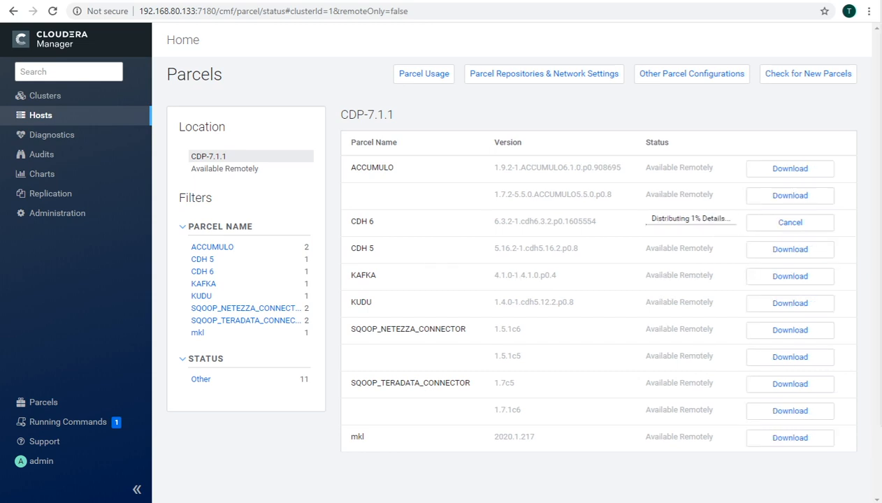
pyautogui.moveTo(673, 231)
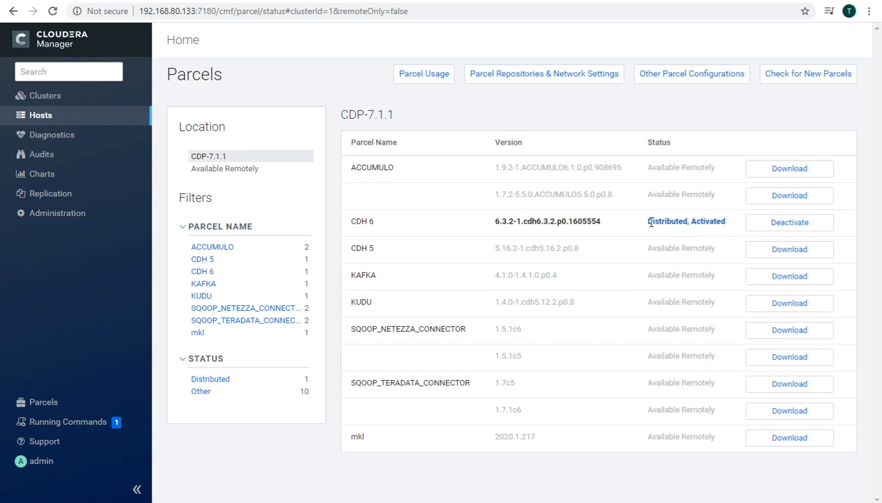
pyautogui.moveTo(649, 222); pyautogui.dragTo(728, 224)
# Step: Check the CDH 6.3.2 distribution details (1/1 activated), then view the running commands list
pyautogui.click(728, 224)
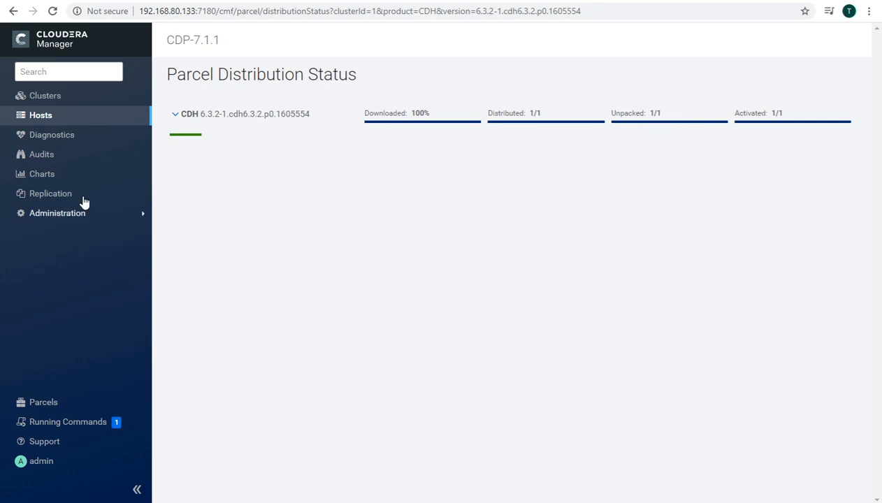
pyautogui.click(69, 423)
pyautogui.click(272, 228)
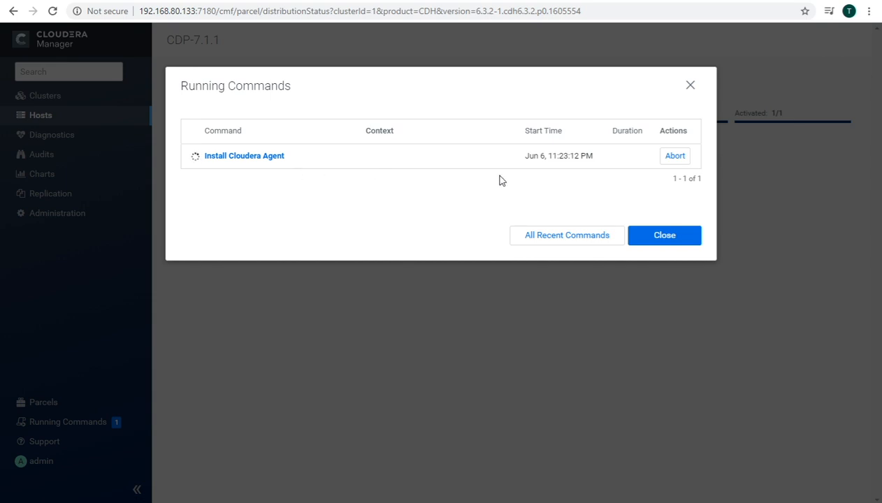
# Step: Abort the Install Cloudera Agent command after checking its still-pending install on tg07
pyautogui.tripleClick(273, 164)
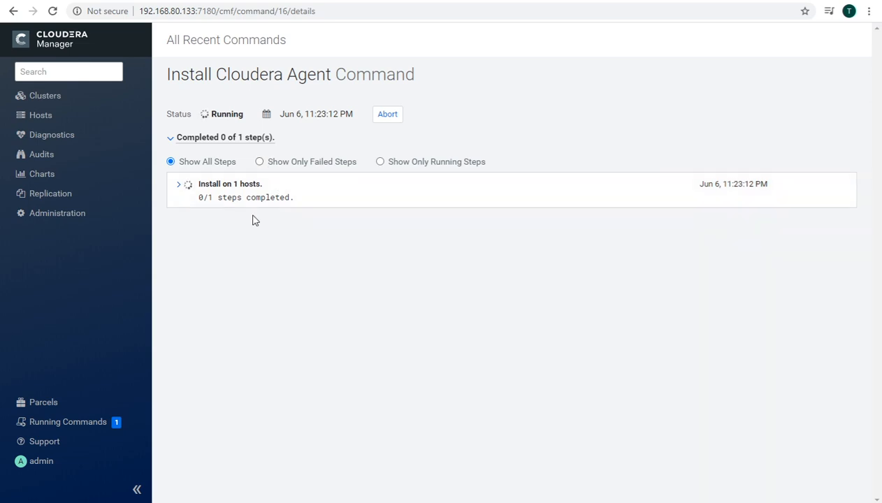
pyautogui.click(181, 186)
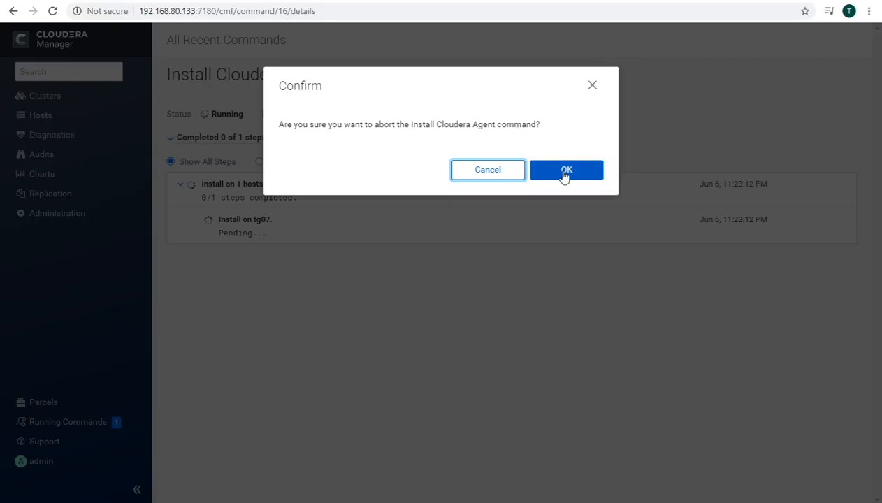
pyautogui.click(565, 175)
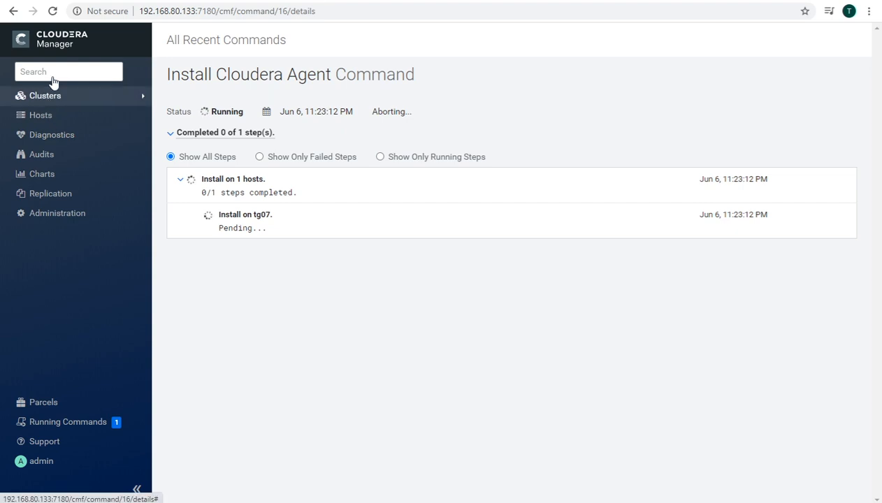
# Step: Return Home and open the CDP-7.1.1 host list showing tg07.techgranth at 192.168.80.133
pyautogui.click(52, 46)
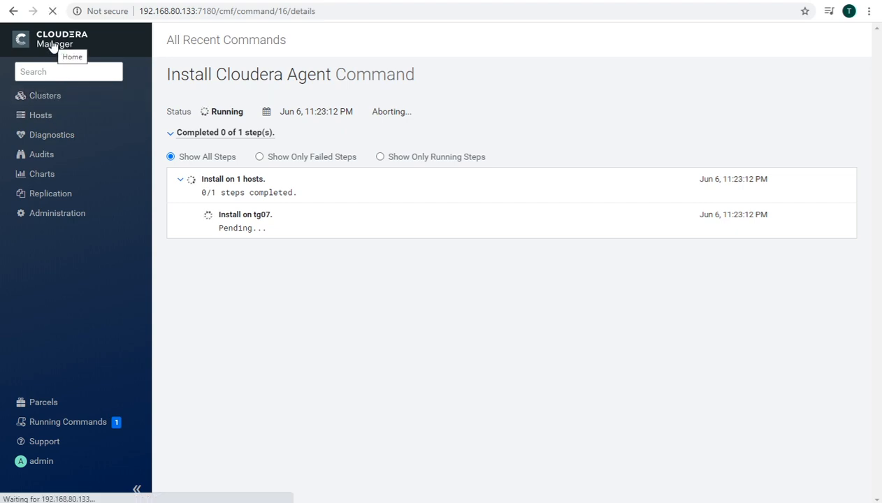
pyautogui.click(53, 45)
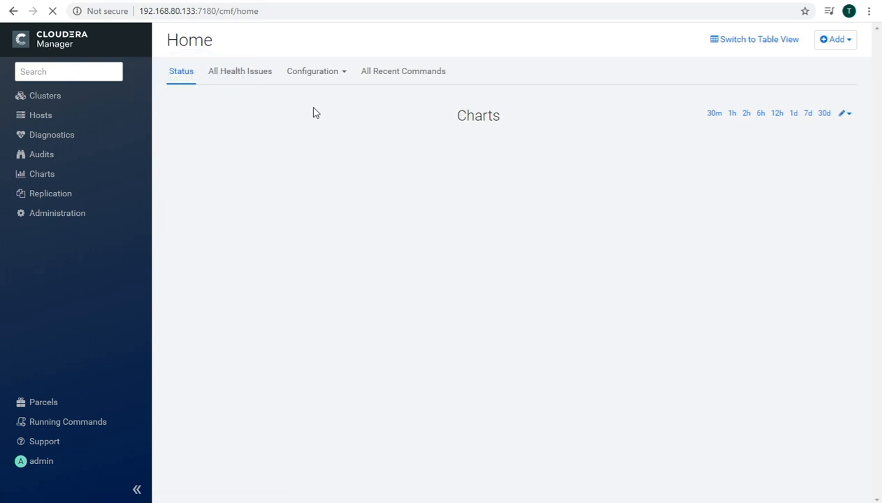
pyautogui.click(113, 74)
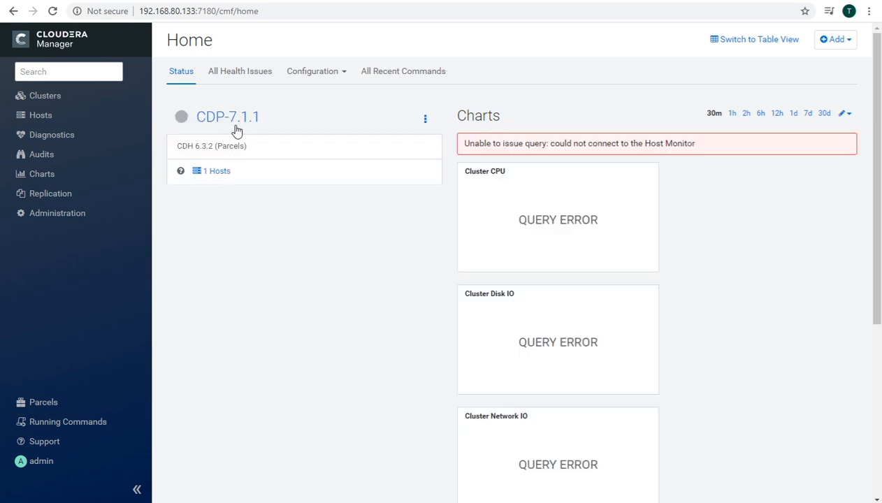
pyautogui.click(213, 176)
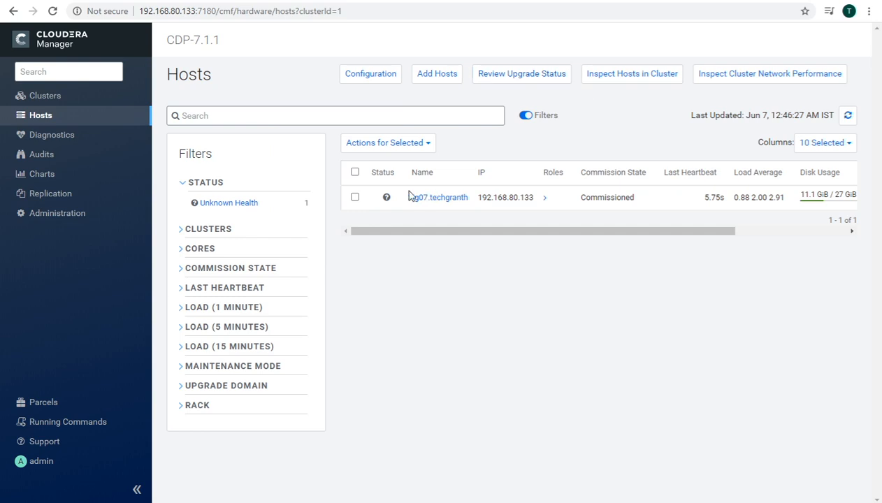
# Step: Select host tg07.techgranth and review the actions available for it
pyautogui.click(355, 197)
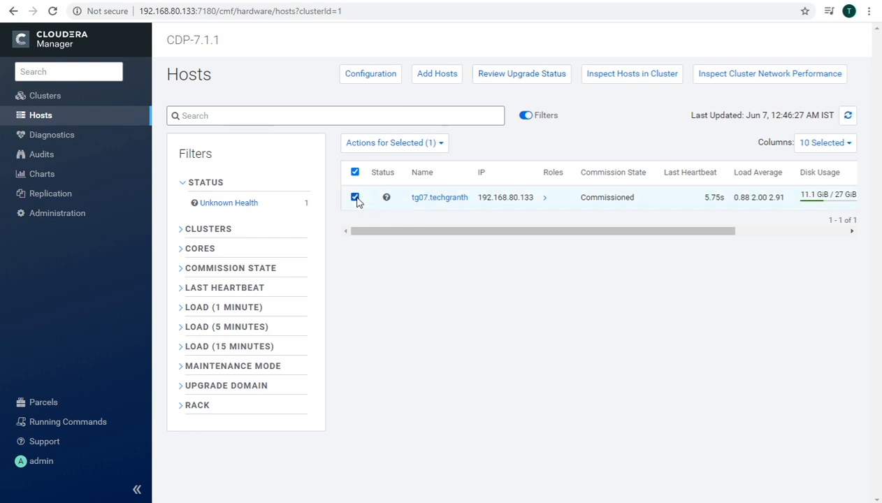
pyautogui.click(432, 148)
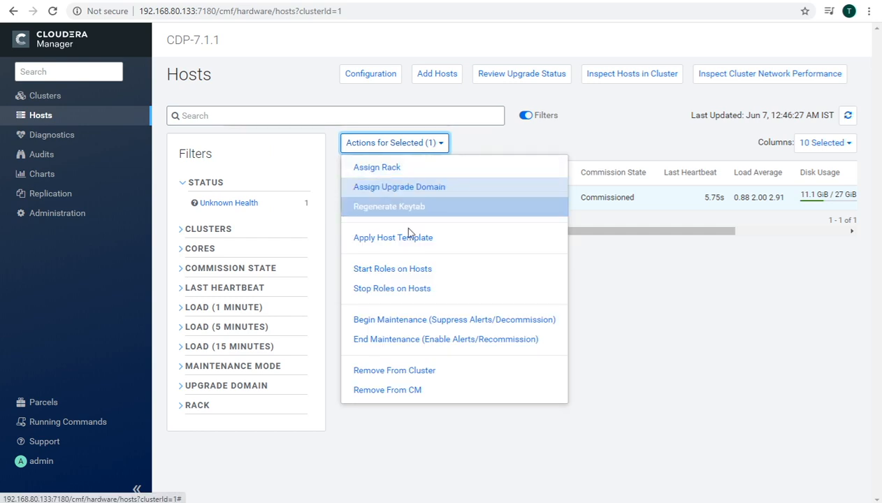
pyautogui.click(618, 281)
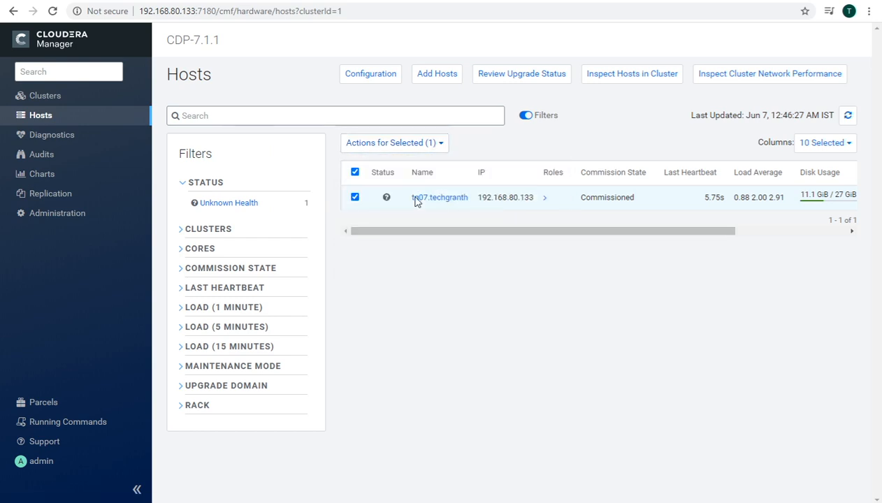
# Step: Check tg07's memory and swap usage in the table, then request Inspect Hosts in Cluster
pyautogui.click(548, 199)
pyautogui.moveTo(666, 233); pyautogui.dragTo(792, 233)
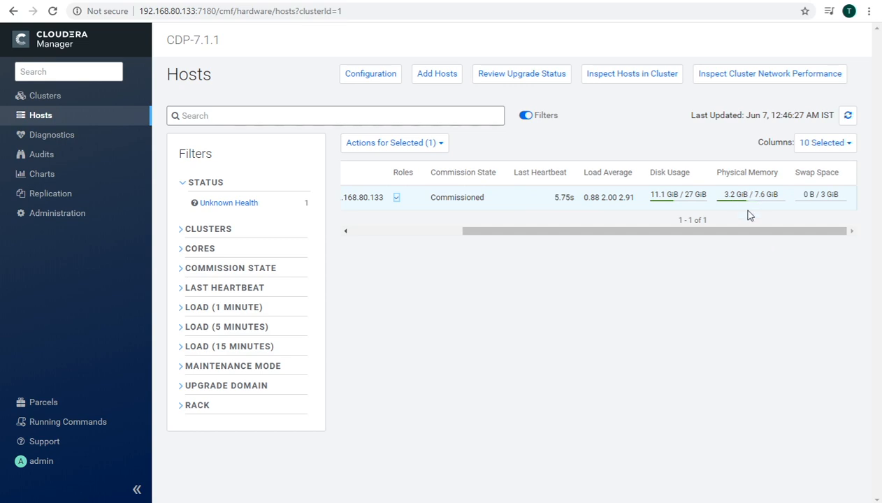
pyautogui.moveTo(571, 238); pyautogui.dragTo(405, 242)
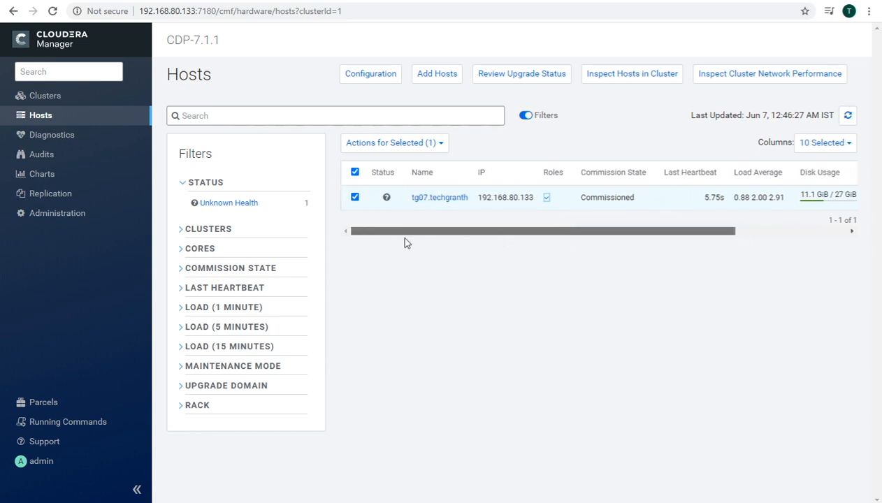
pyautogui.click(616, 77)
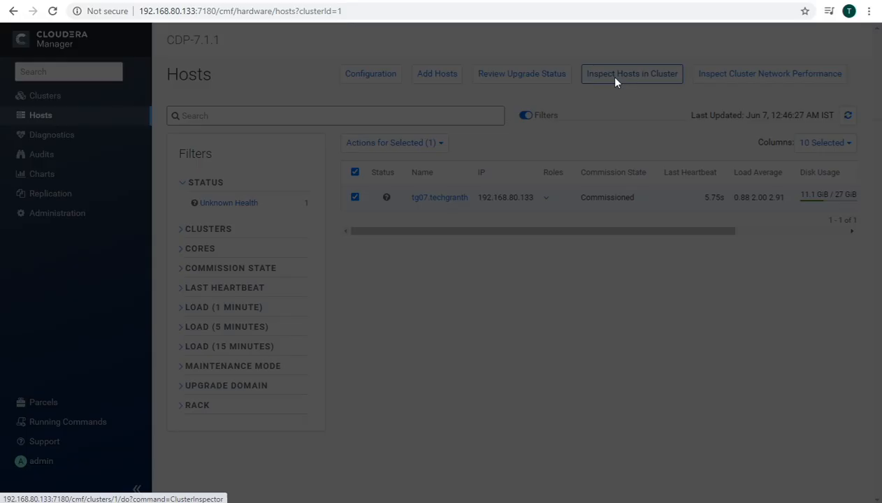
# Step: Run the host inspection and select the hugepage defrag disable command under the Transparent Huge Page warning
pyautogui.click(539, 189)
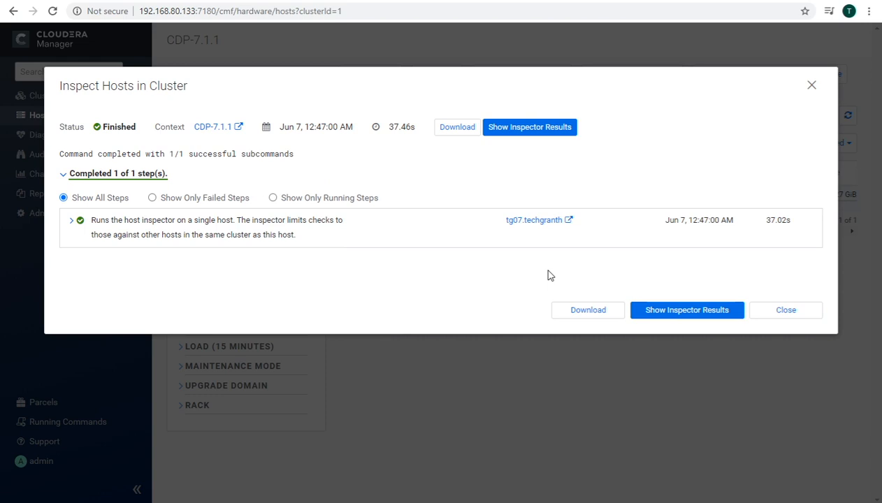
pyautogui.click(682, 311)
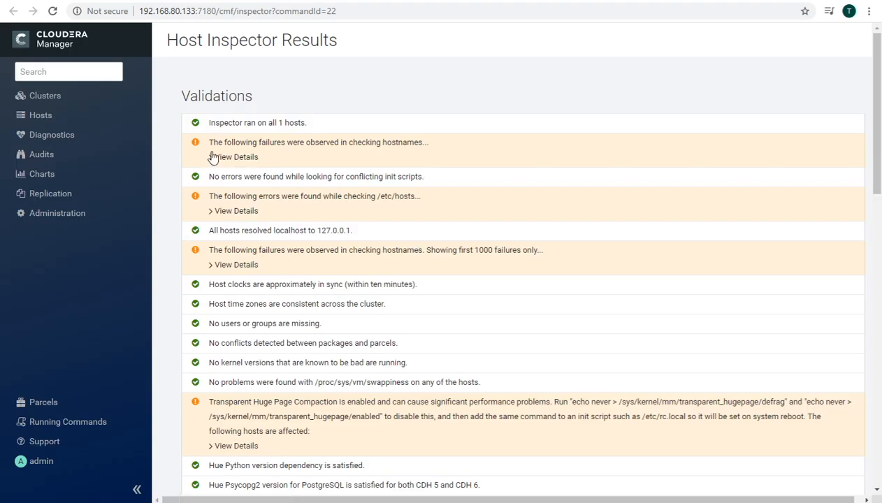
pyautogui.click(212, 448)
pyautogui.scroll(-2, 309, 429)
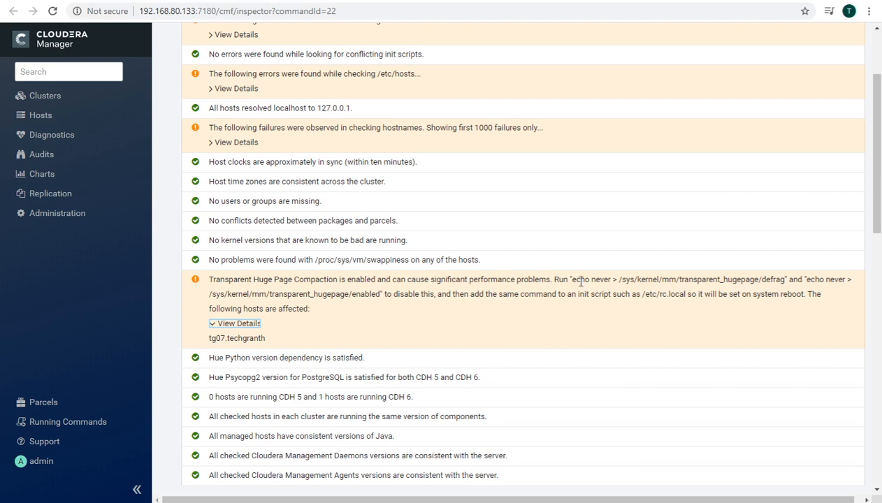
pyautogui.moveTo(572, 279); pyautogui.dragTo(786, 279)
pyautogui.hotkey('ctrl', 'c')
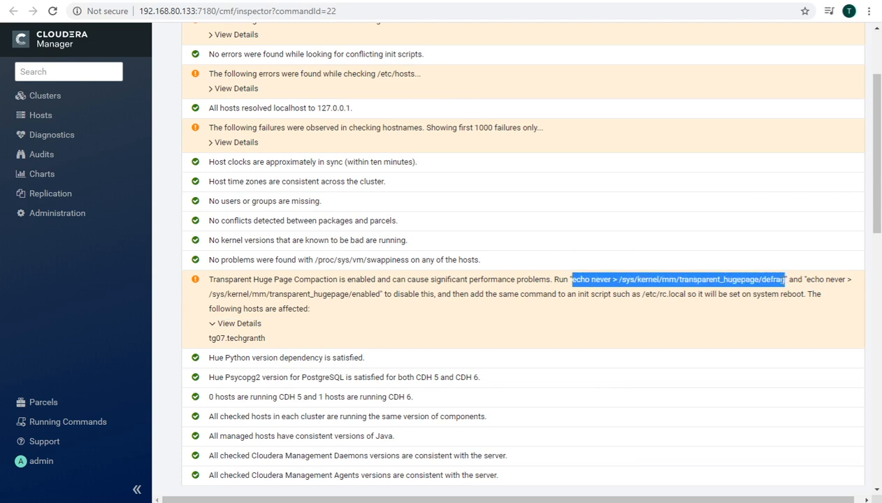
# Step: Run the echo never command disabling transparent_hugepage defrag in the tg07 terminal
pyautogui.hotkey('alt', 'Tab')
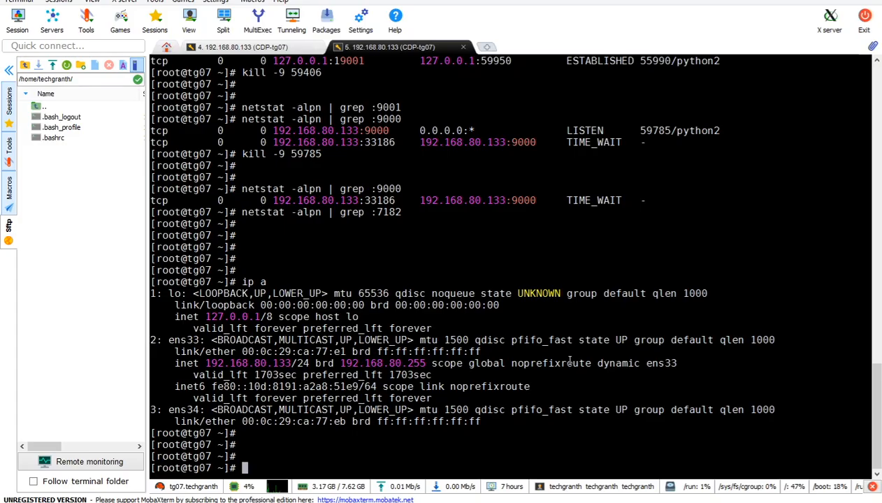
pyautogui.hotkey('ctrl', 'l')
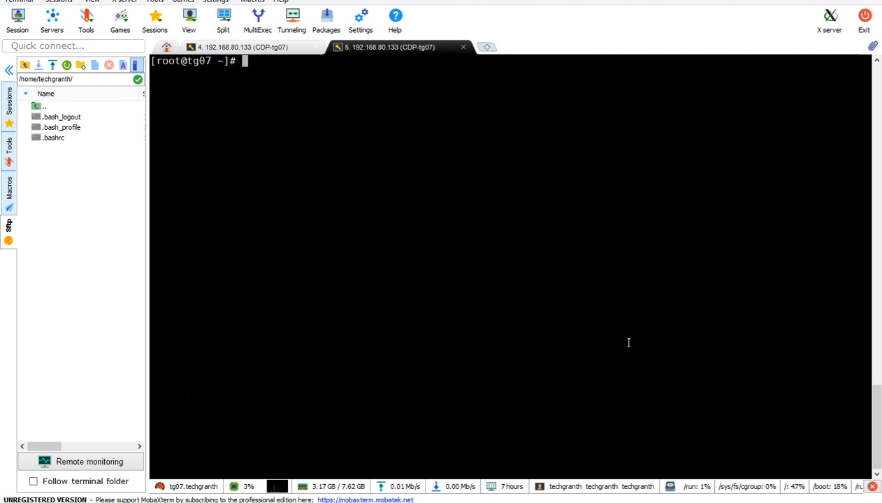
pyautogui.rightClick(628, 342)
pyautogui.press('Return')
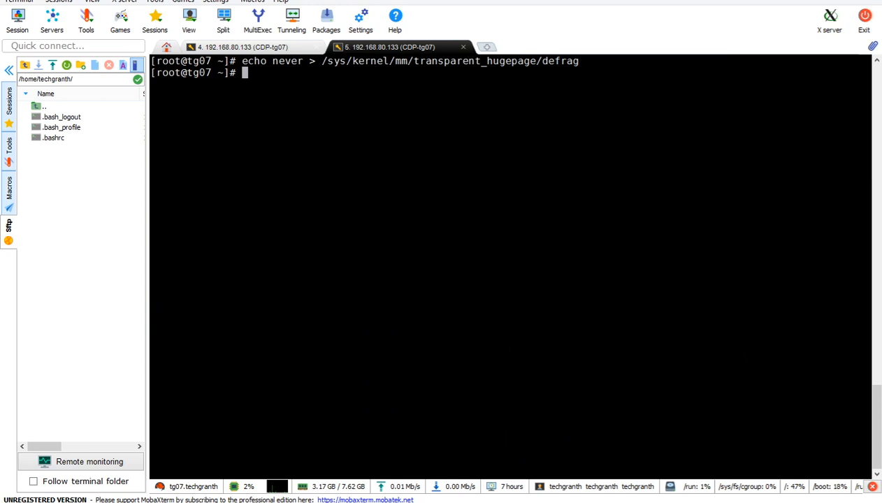
# Step: Copy and run the echo never command for transparent_hugepage enabled on tg07
pyautogui.click(256, 467)
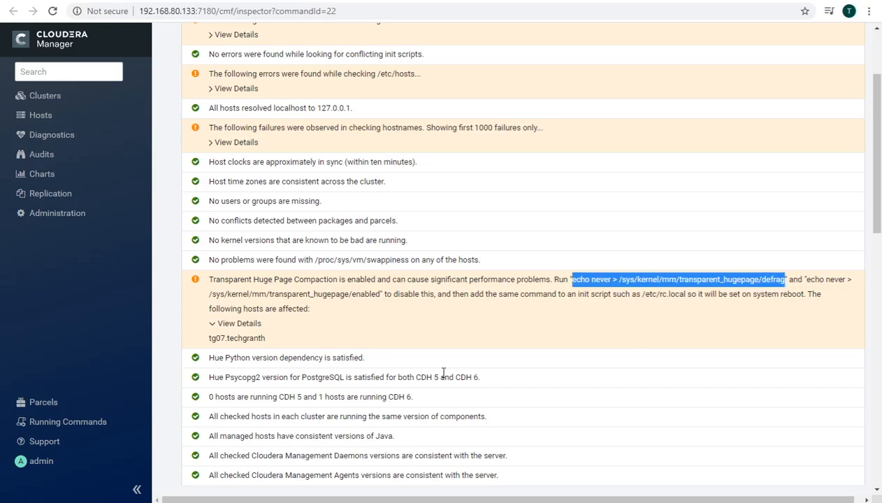
pyautogui.hotkey('alt', 'Tab')
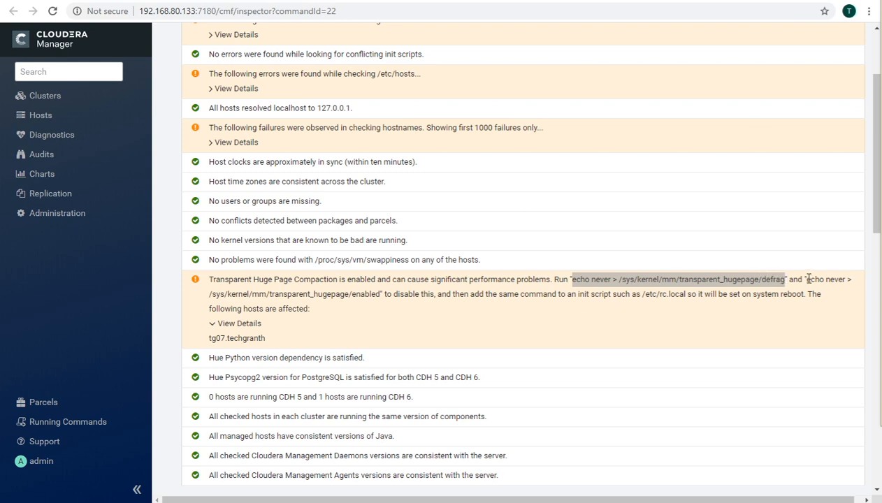
pyautogui.moveTo(808, 279); pyautogui.dragTo(381, 294)
pyautogui.hotkey('ctrl', 'c')
pyautogui.hotkey('alt', 'Tab')
pyautogui.rightClick(580, 321)
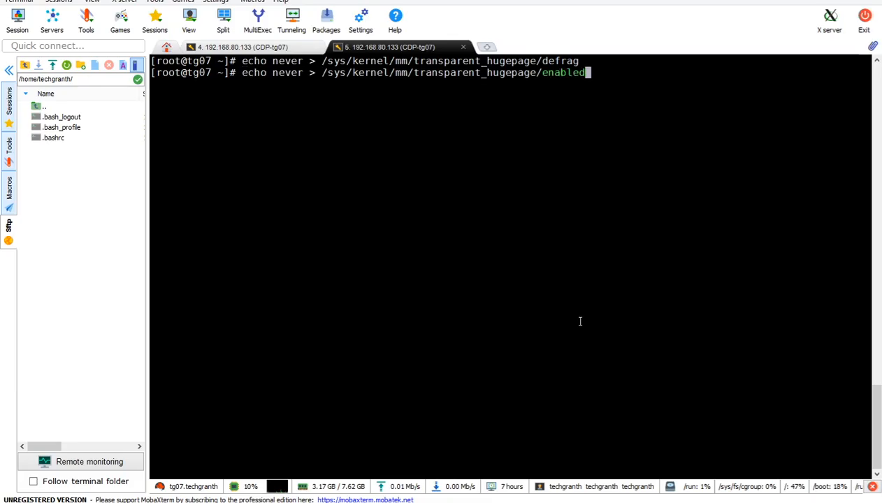
pyautogui.press('Return')
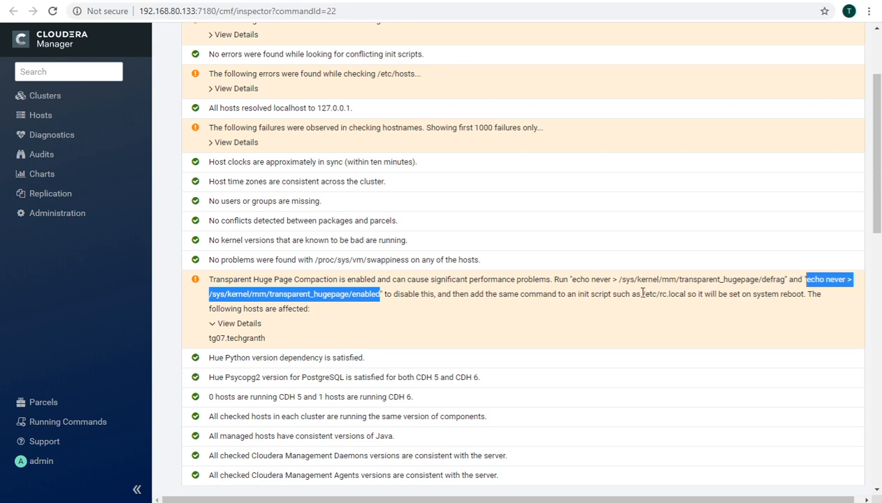
# Step: Enter 'vi /etc/rc.local' at the prompt using the path copied from the warning
pyautogui.moveTo(642, 293); pyautogui.dragTo(686, 294)
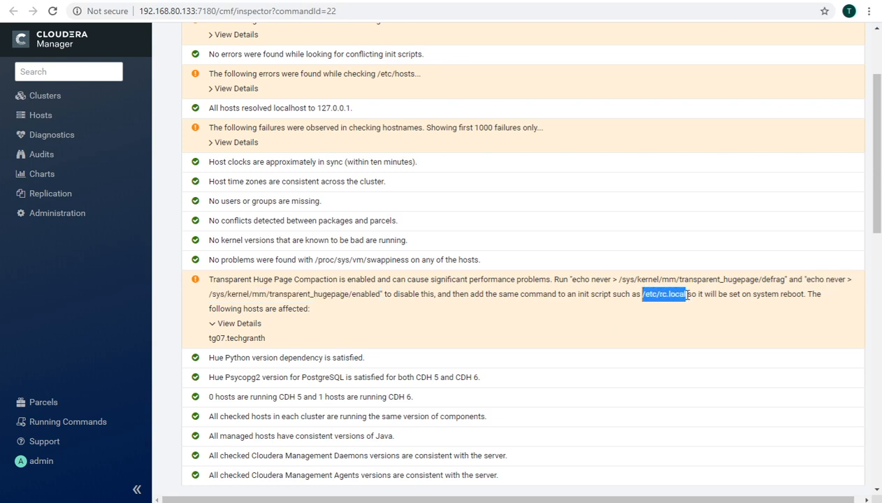
pyautogui.hotkey('alt', 'Tab')
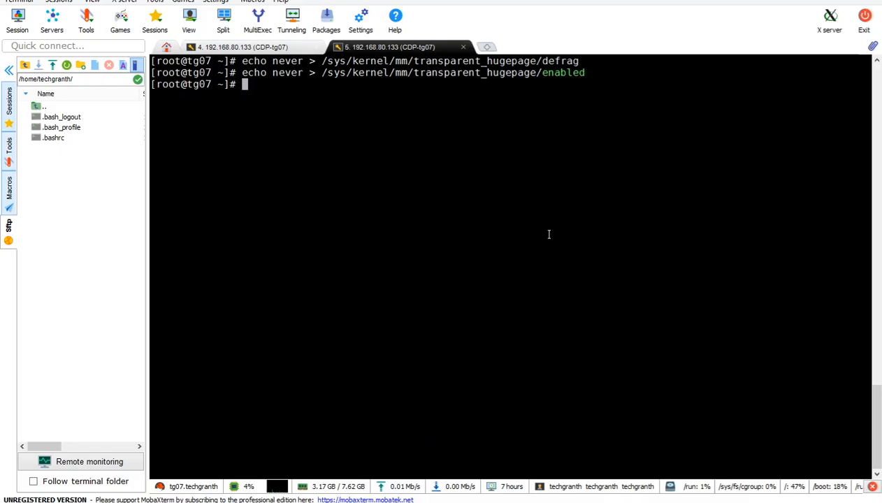
pyautogui.press('Return')
pyautogui.write('vi')
pyautogui.rightClick(549, 234)
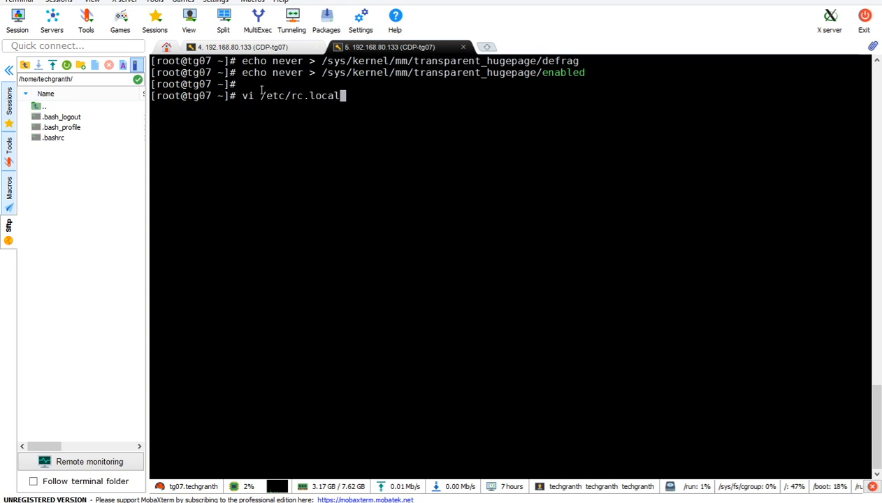
# Step: Copy the two echo never hugepage lines, then open /etc/rc.local in vi and save it with :wq!
pyautogui.moveTo(242, 61); pyautogui.dragTo(583, 72)
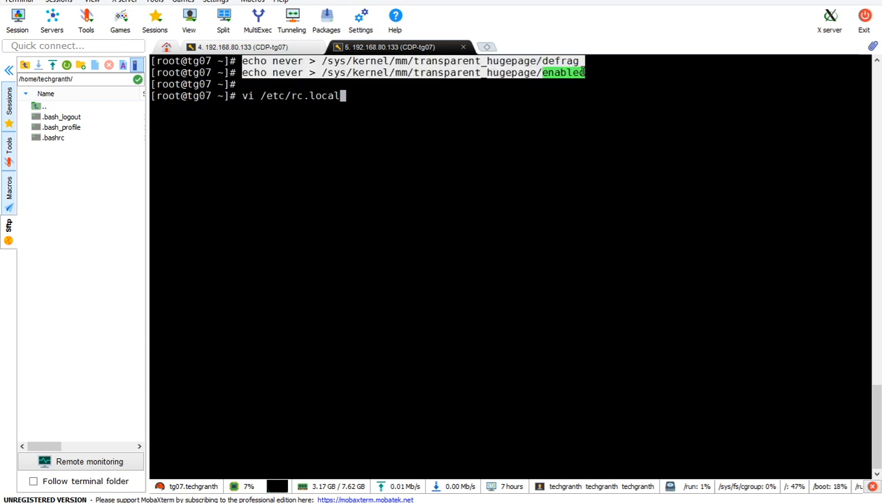
pyautogui.click(622, 166)
pyautogui.press('Return')
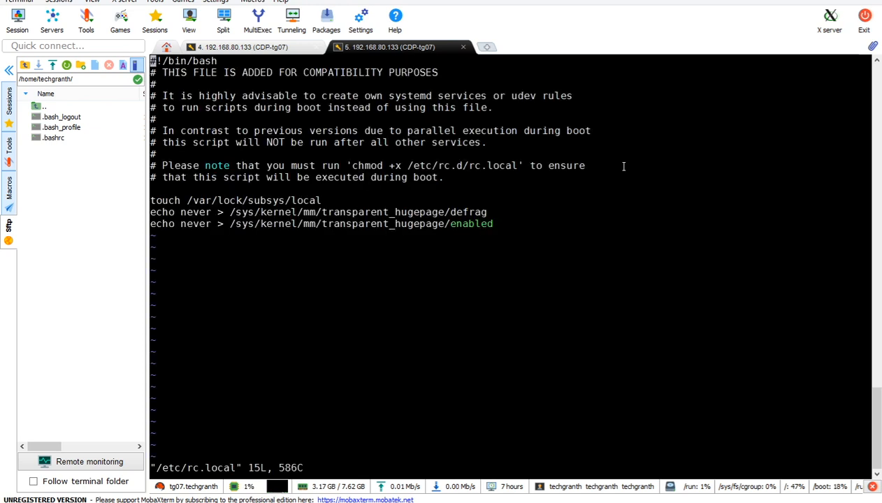
pyautogui.write(':wq!')
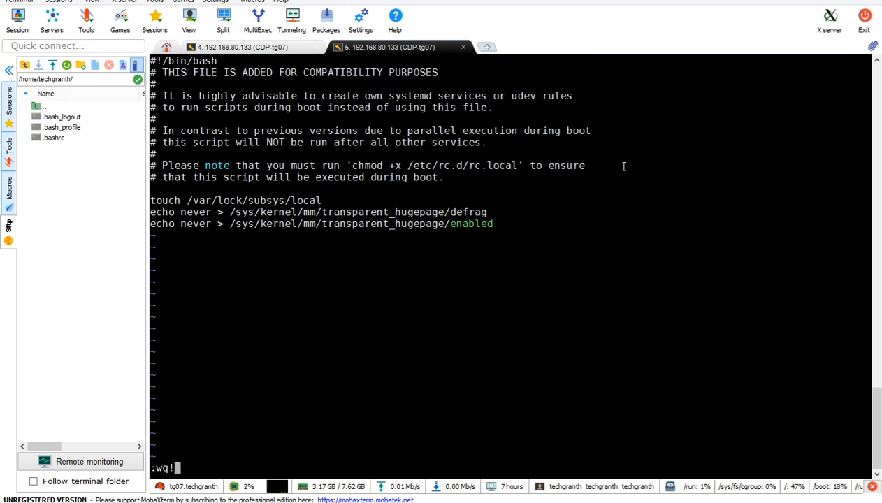
pyautogui.press('Return')
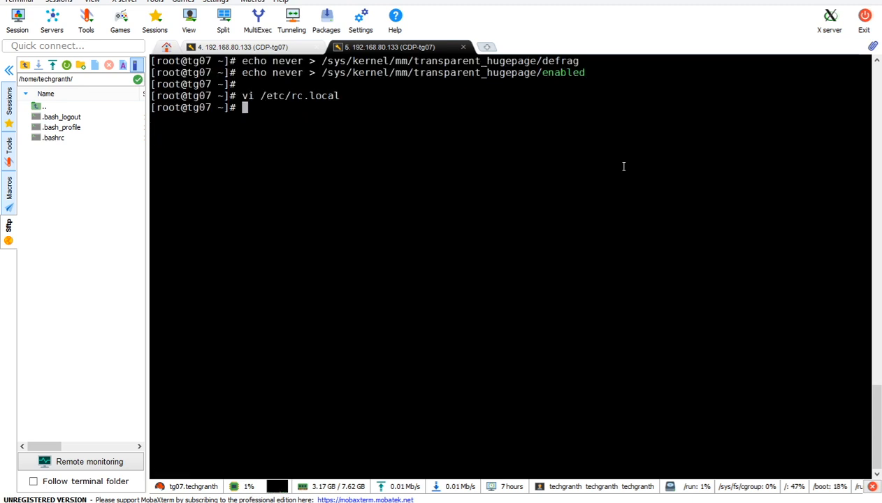
# Step: Reopen /etc/rc.local, paste the echo lines at the end, undo the duplicate, and save with :wq
pyautogui.press('Up')
pyautogui.press('Return')
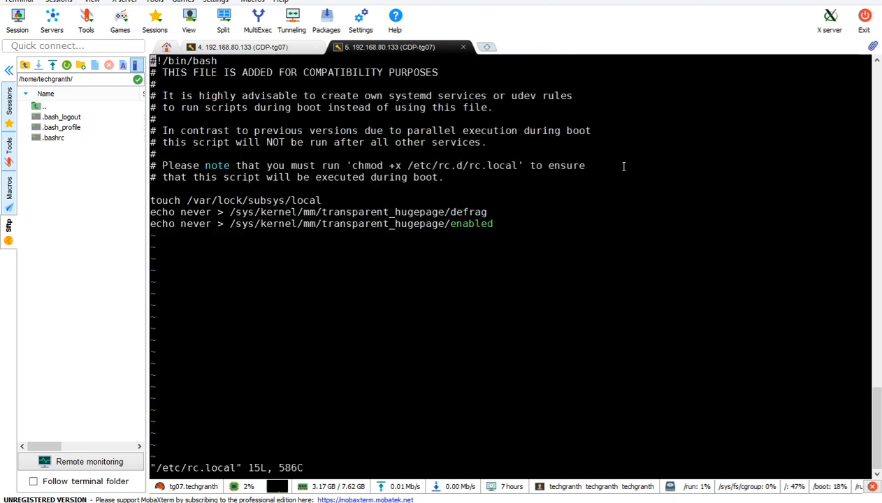
pyautogui.hotkey('shift', 'g')
pyautogui.press('o')
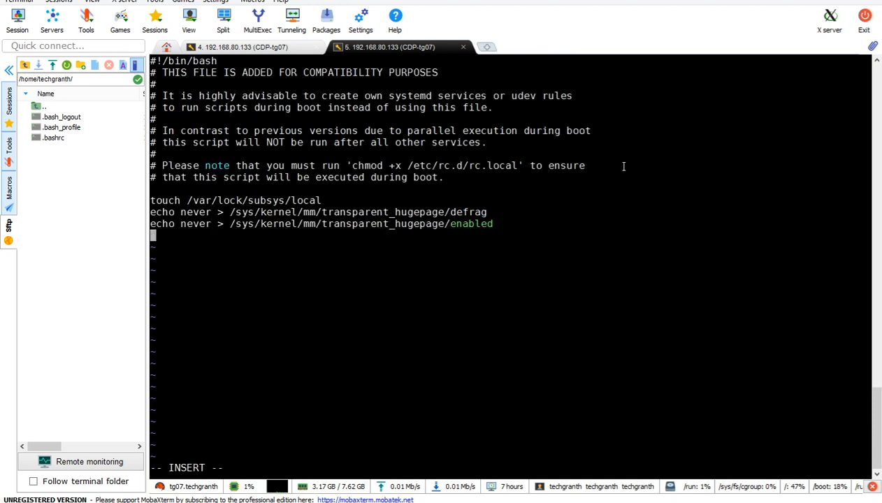
pyautogui.rightClick(624, 167)
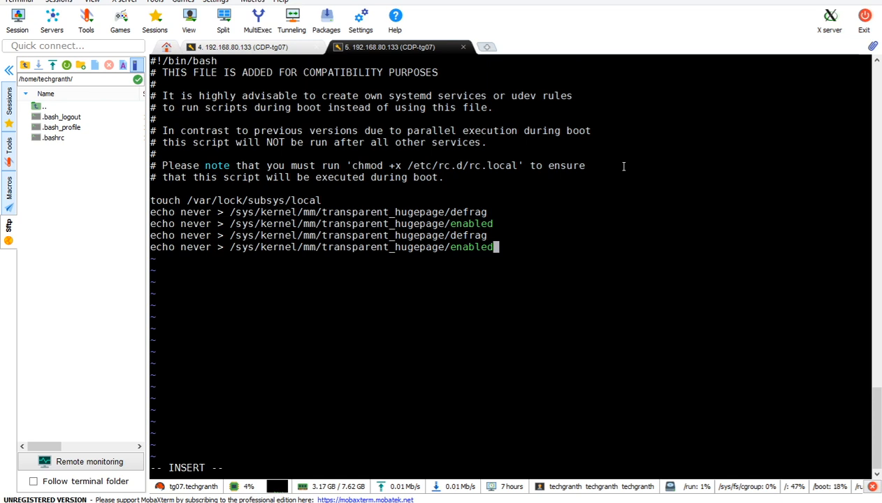
pyautogui.press('Escape')
pyautogui.write('u')
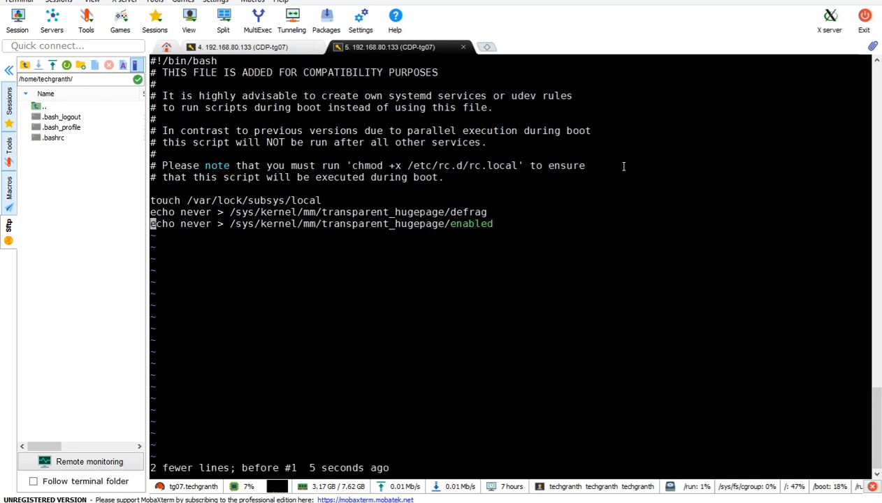
pyautogui.write(':wq')
pyautogui.press('Return')
pyautogui.press('Return')
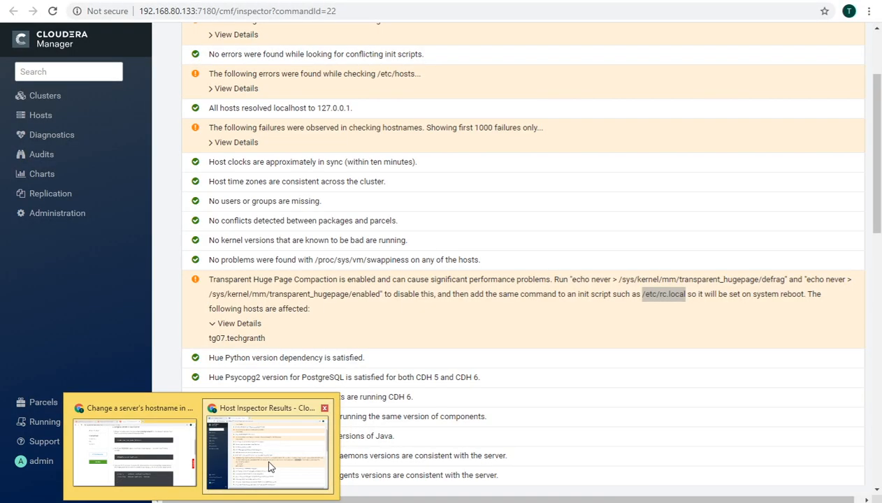
# Step: Review the Host Inspector's hostname failure details, noting expected name tg07.techgranth, then return to the Hosts tab
pyautogui.click(266, 470)
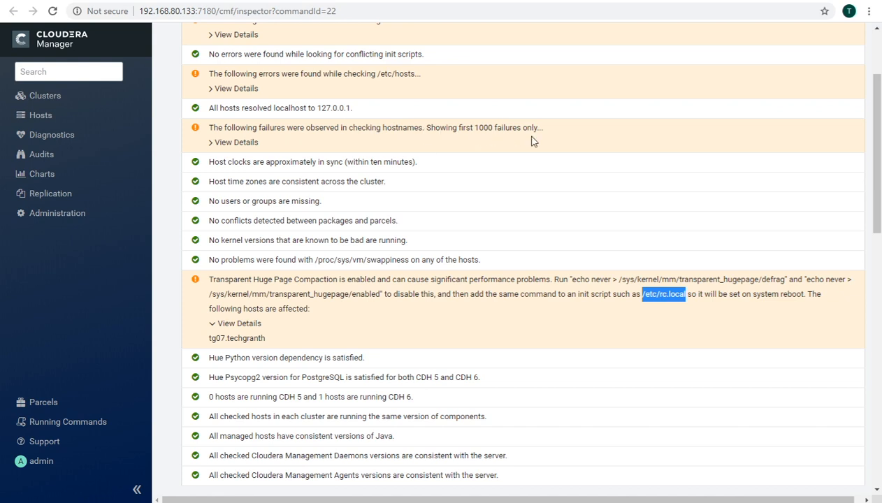
pyautogui.click(214, 143)
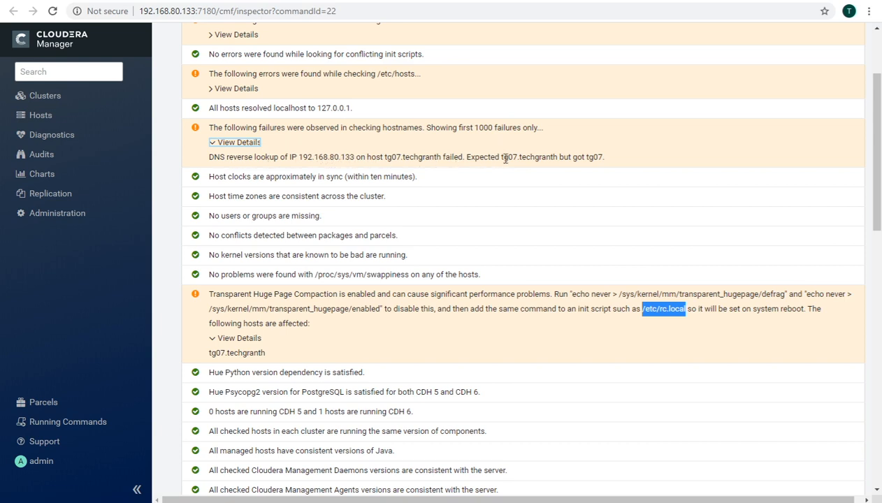
pyautogui.moveTo(501, 156); pyautogui.dragTo(559, 156)
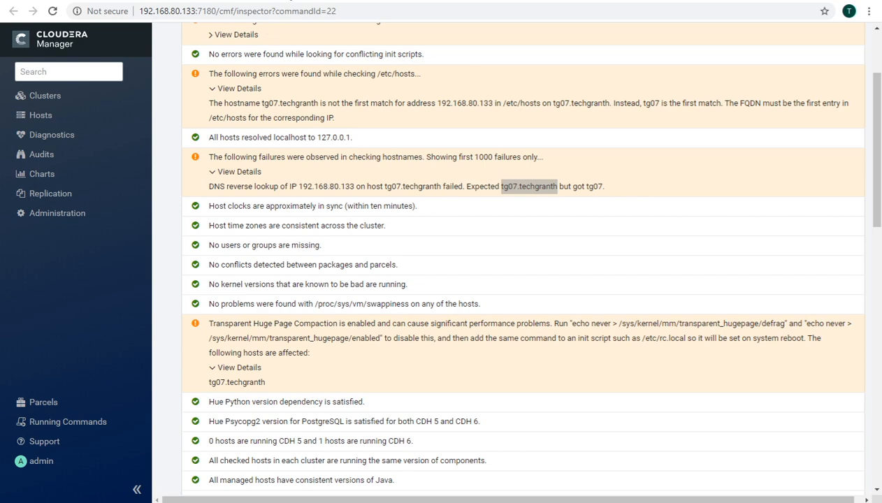
pyautogui.click(278, 0)
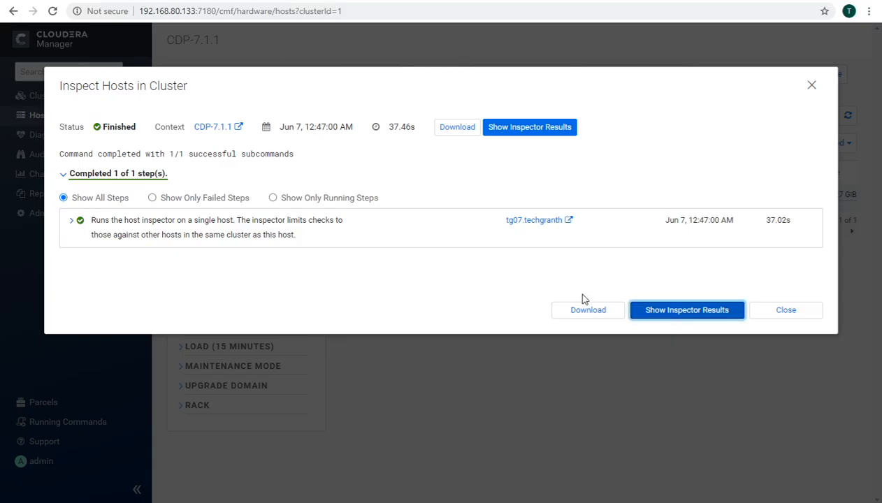
# Step: Close the earlier inspection dialog and run a new host inspection of CDP-7.1.1
pyautogui.click(782, 314)
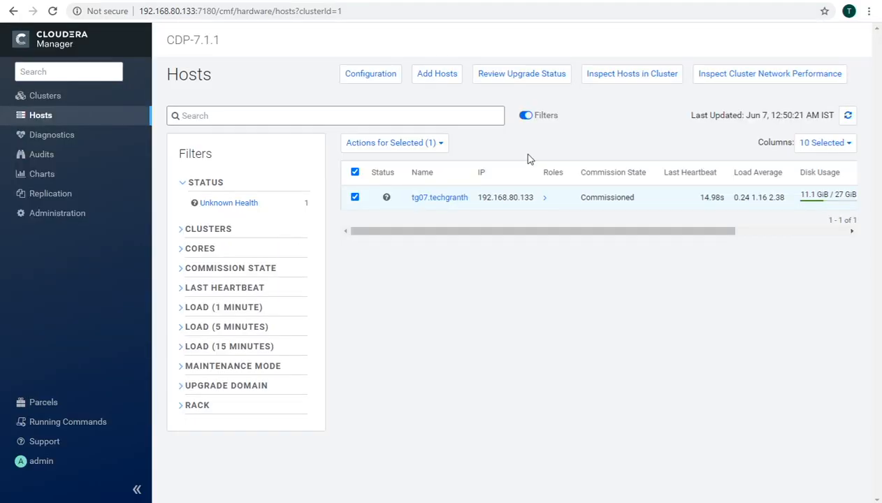
pyautogui.click(622, 73)
pyautogui.click(538, 193)
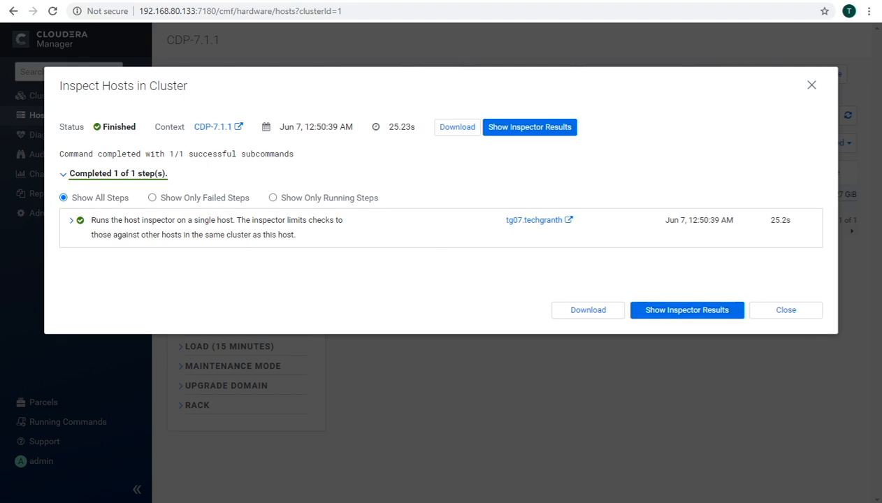
# Step: Review the new inspection results with all validations passed, then close the dialog on the Hosts page
pyautogui.click(678, 312)
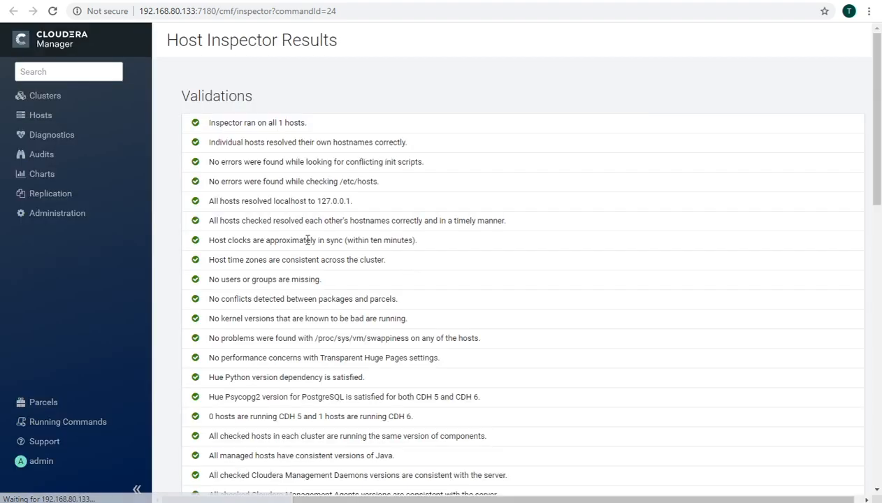
pyautogui.scroll(-2, 255, 213)
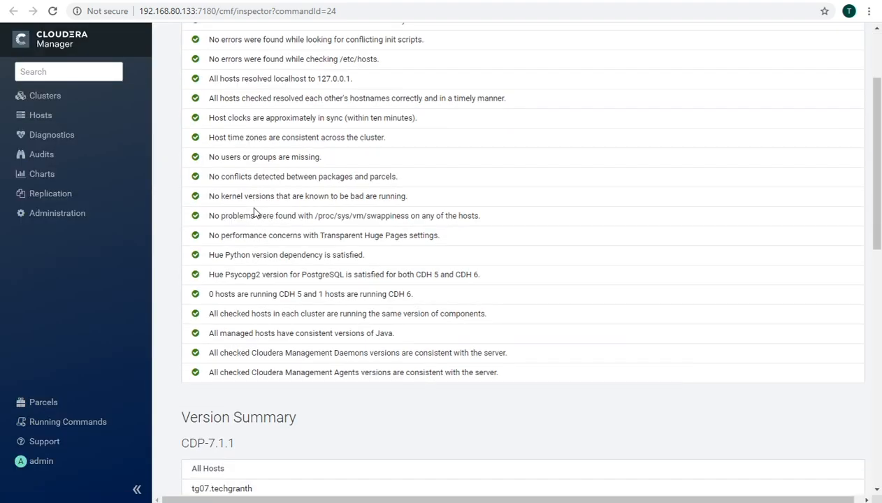
pyautogui.scroll(2, 255, 213)
pyautogui.moveTo(184, 31); pyautogui.dragTo(285, 434)
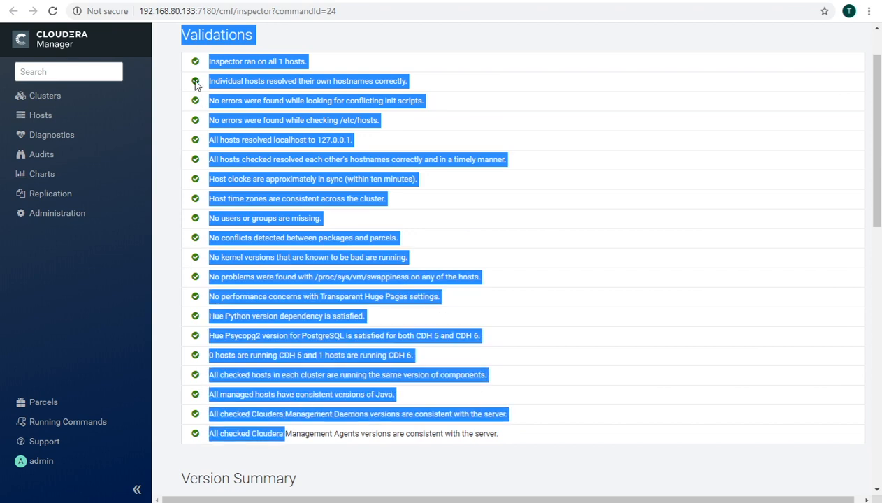
pyautogui.click(169, 190)
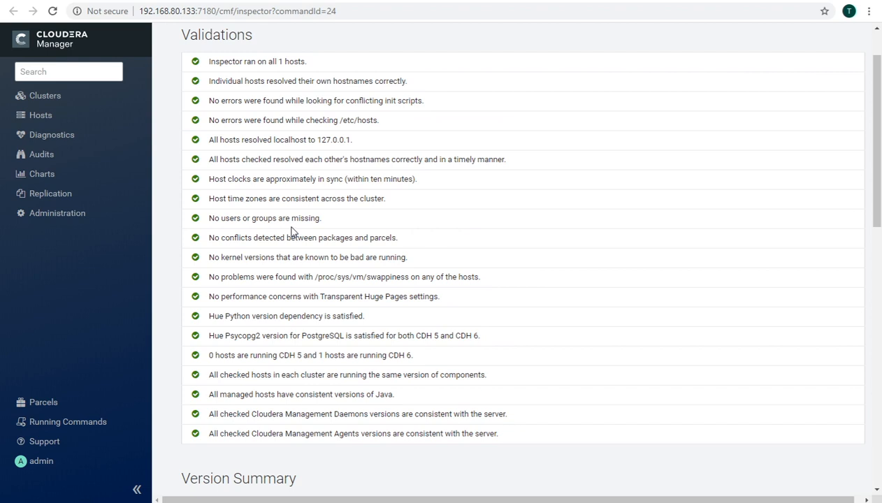
pyautogui.scroll(1, 297, 140)
pyautogui.click(283, 0)
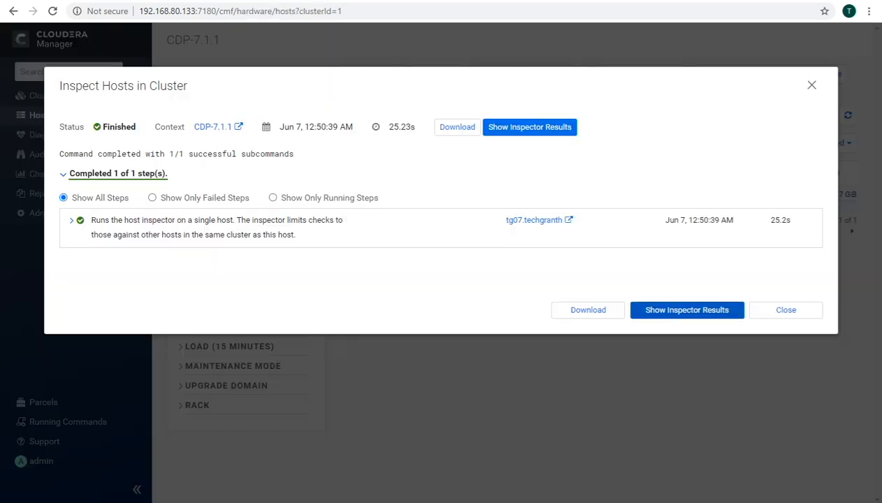
pyautogui.click(784, 310)
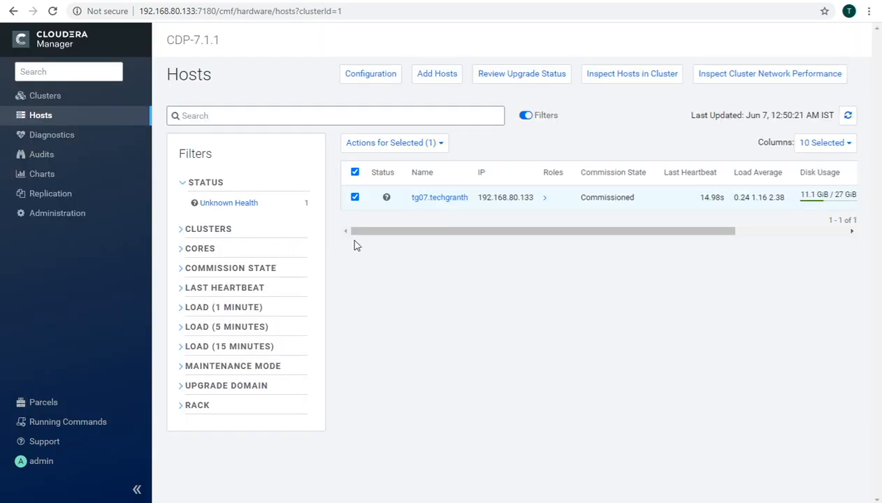
# Step: Open the CDP-7.1.1 cluster menu from the Clusters entry in the sidebar
pyautogui.click(55, 102)
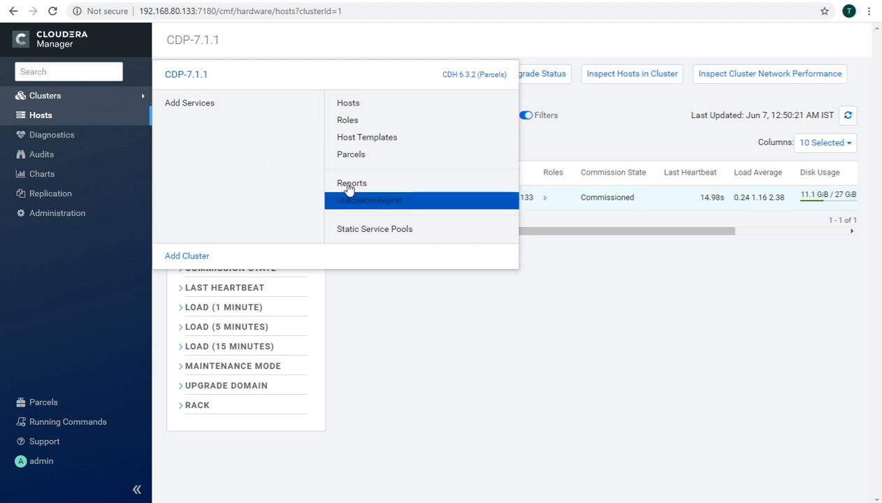
# Step: Compare the Essentials, Data Engineering, Data Warehouse and Operational Database bundles, then choose Essentials
pyautogui.click(191, 107)
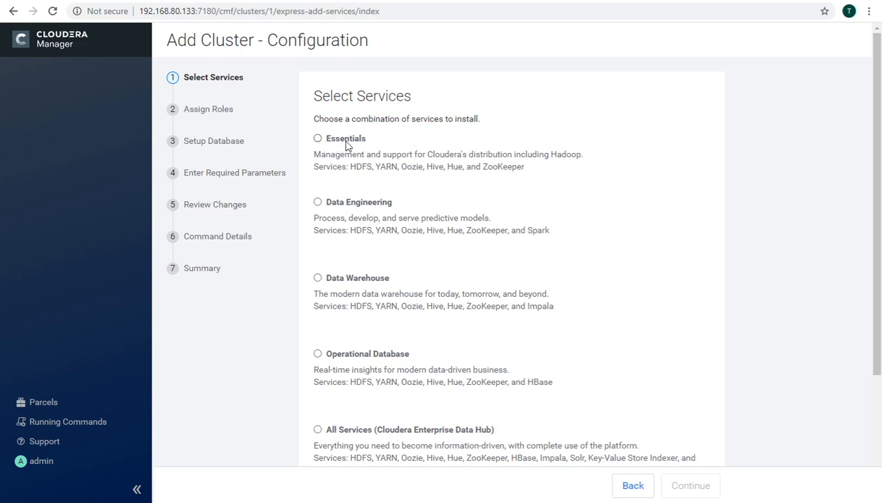
pyautogui.moveTo(350, 166); pyautogui.dragTo(526, 167)
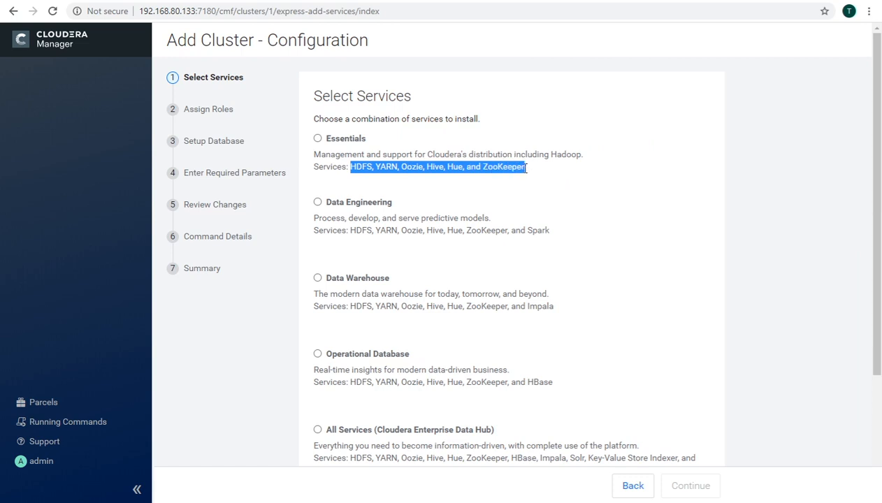
pyautogui.click(338, 204)
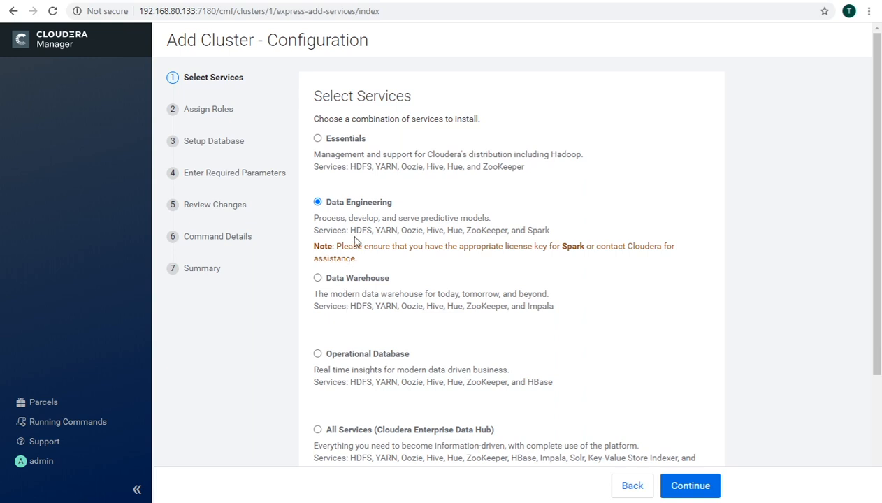
pyautogui.moveTo(352, 230); pyautogui.dragTo(551, 230)
pyautogui.moveTo(528, 306); pyautogui.dragTo(552, 307)
pyautogui.moveTo(350, 306); pyautogui.dragTo(506, 307)
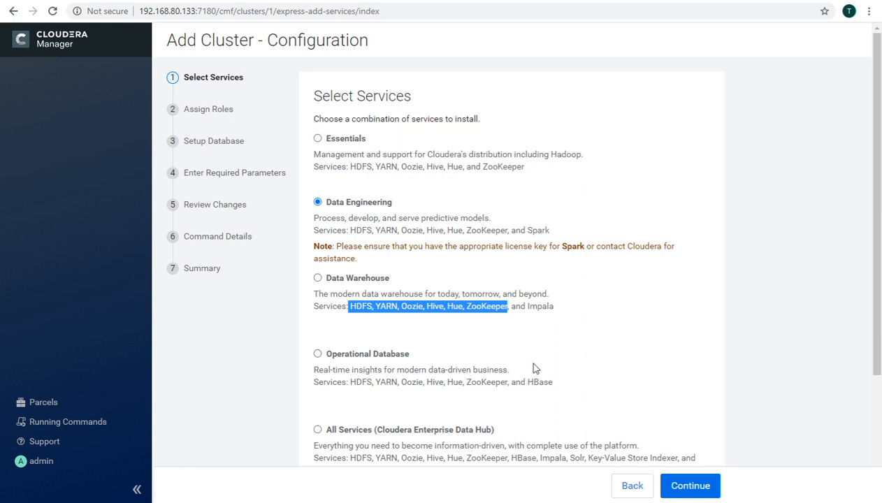
pyautogui.moveTo(528, 383); pyautogui.dragTo(544, 383)
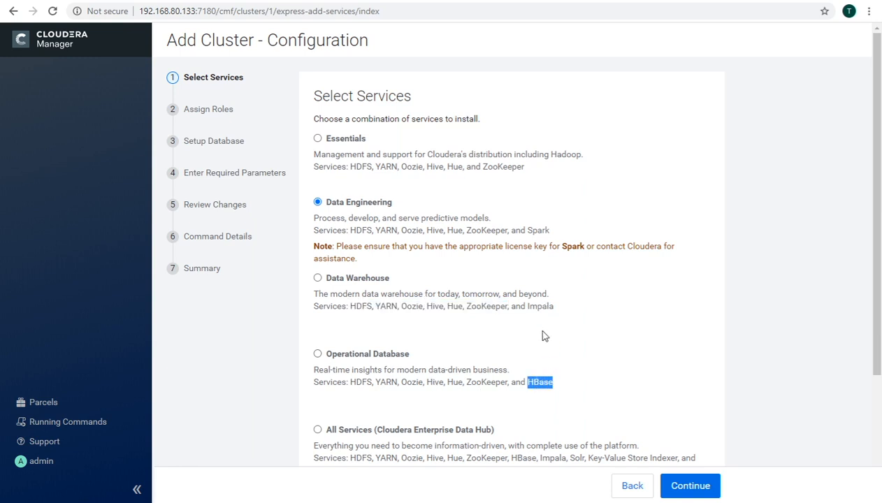
pyautogui.scroll(-2, 543, 335)
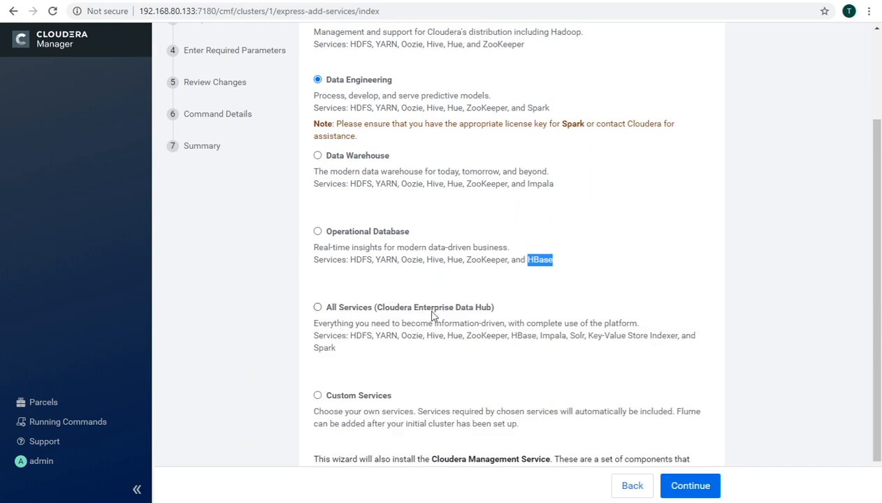
pyautogui.scroll(-1, 457, 384)
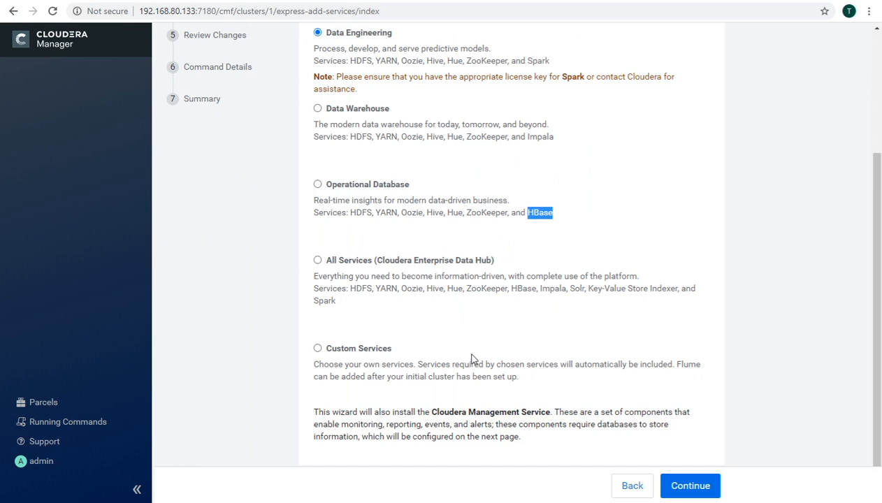
pyautogui.scroll(3, 470, 364)
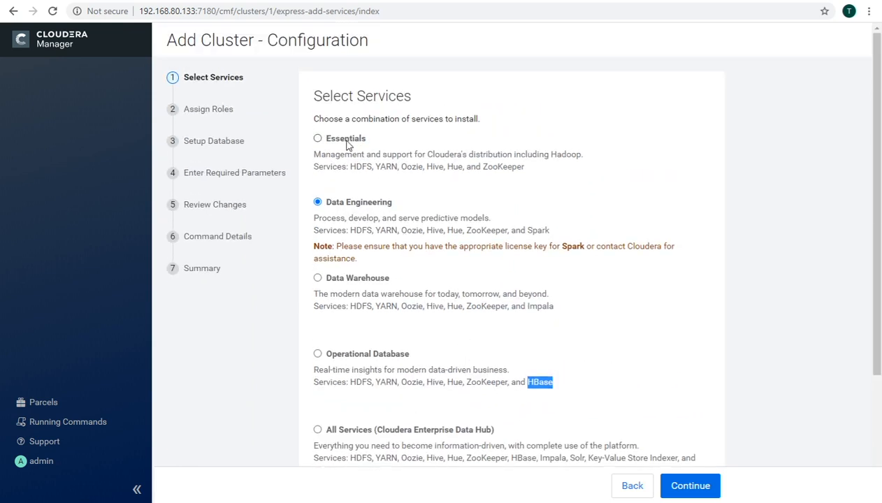
pyautogui.click(318, 139)
pyautogui.scroll(-3, 472, 367)
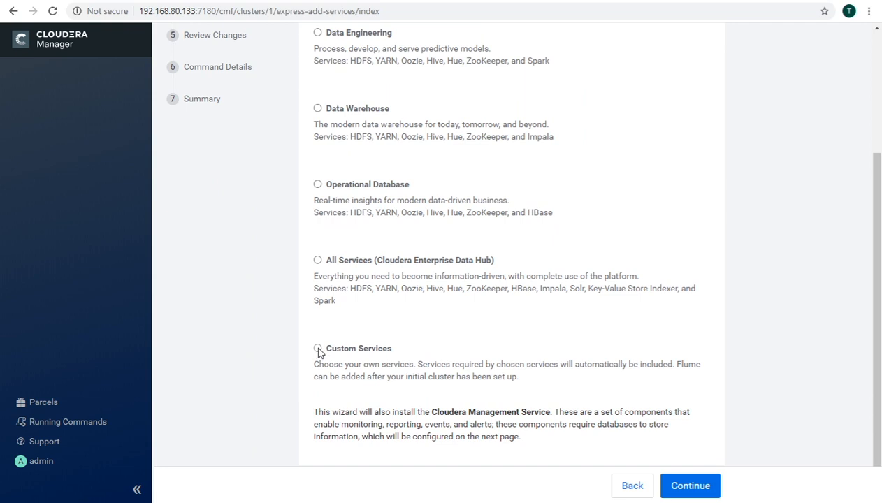
# Step: Choose Custom Services with only HDFS and YARN ticked, and continue
pyautogui.click(318, 349)
pyautogui.scroll(-1, 496, 355)
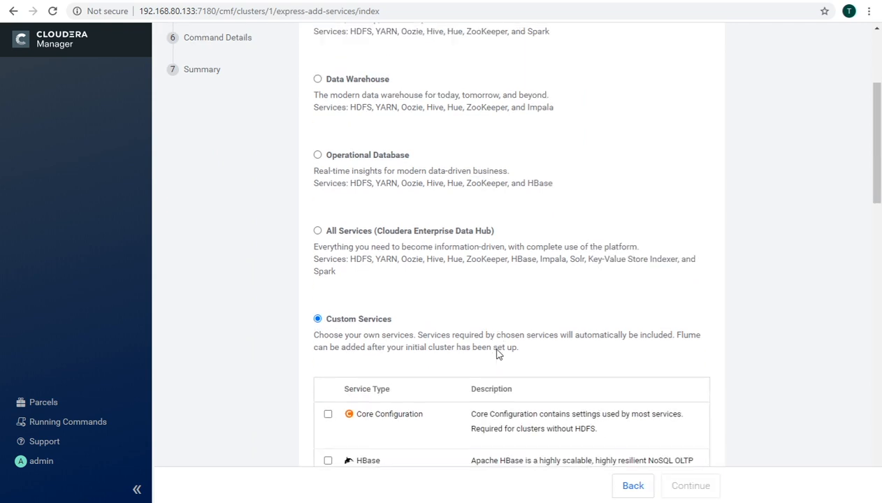
pyautogui.scroll(-2, 496, 355)
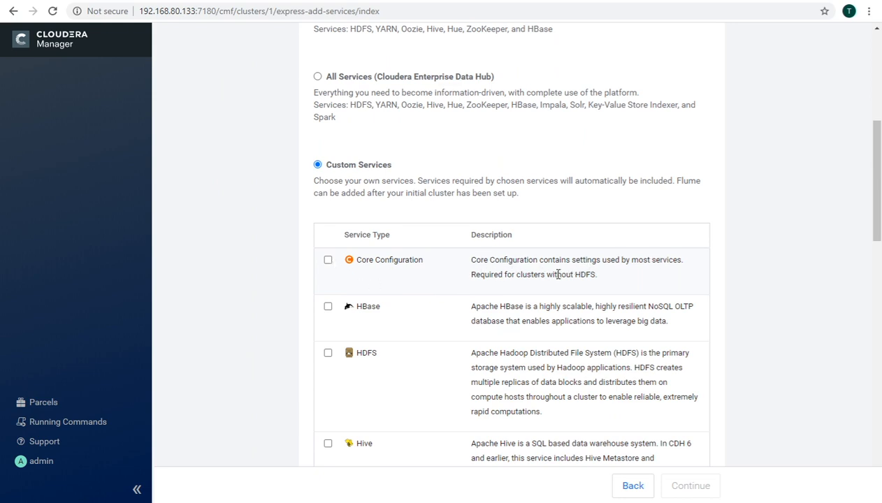
pyautogui.scroll(-2, 412, 291)
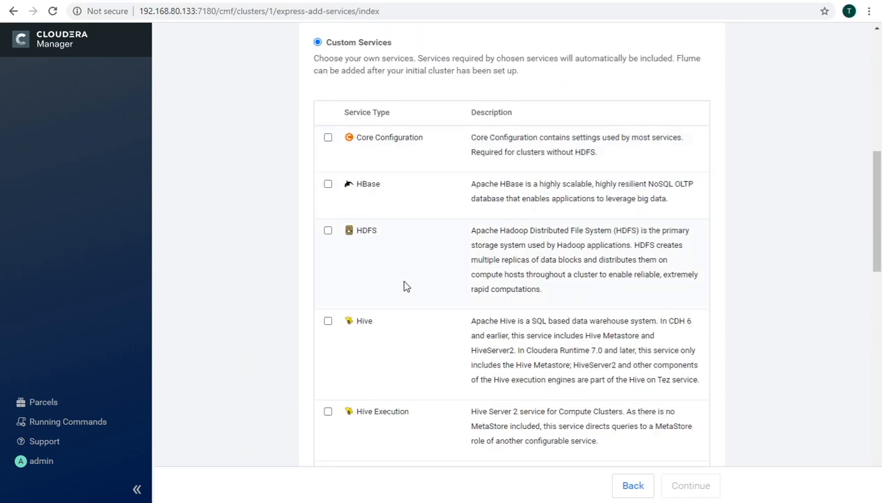
pyautogui.click(328, 231)
pyautogui.scroll(-3, 391, 305)
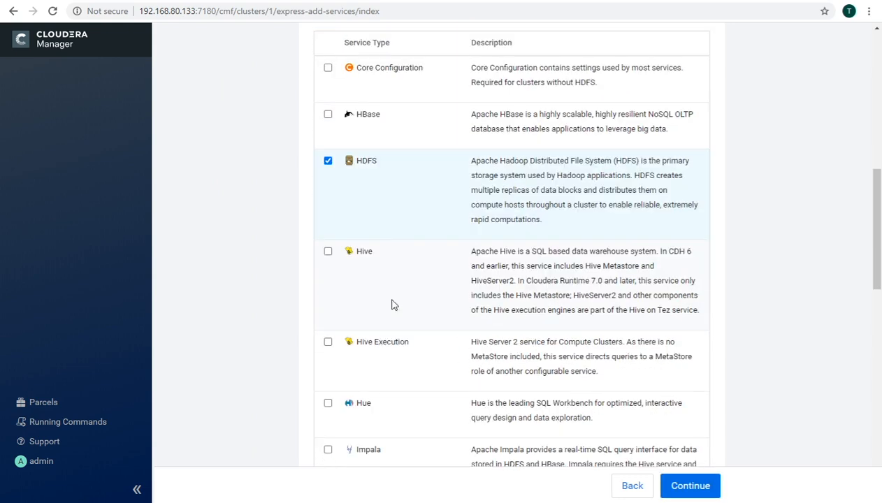
pyautogui.scroll(-6, 391, 305)
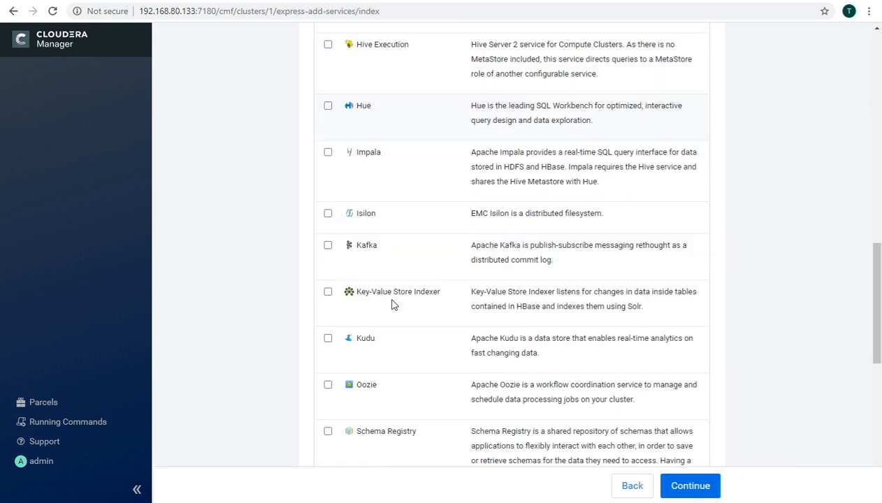
pyautogui.scroll(-4, 392, 303)
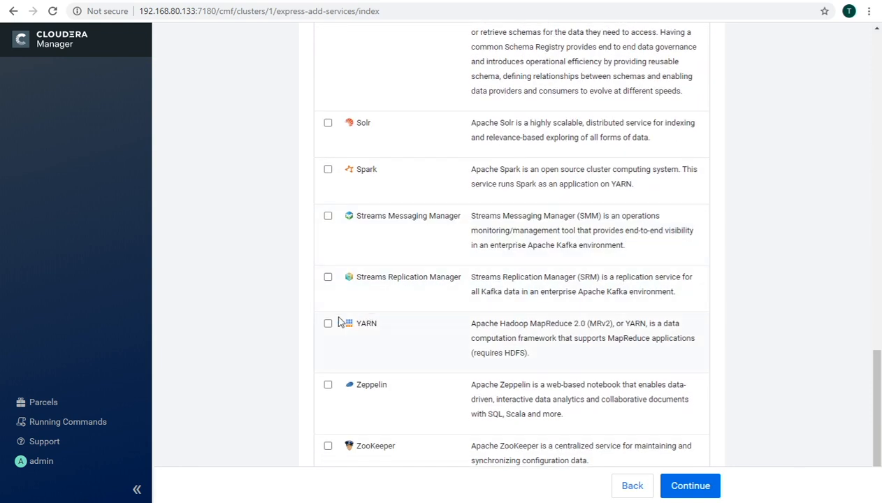
pyautogui.click(328, 323)
pyautogui.scroll(-2, 598, 291)
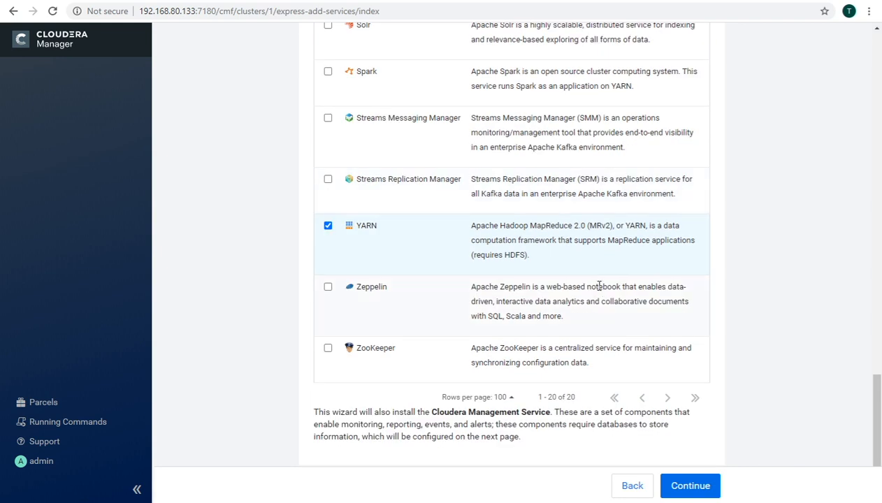
pyautogui.scroll(12, 598, 286)
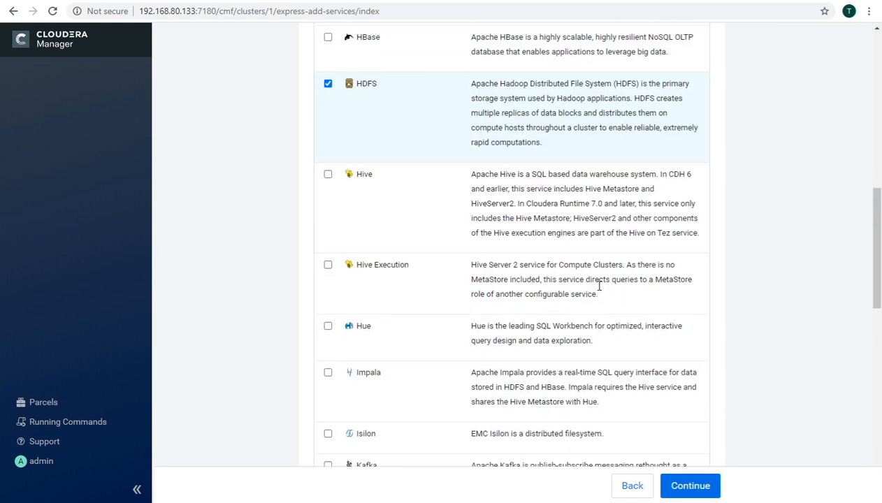
pyautogui.scroll(3, 599, 286)
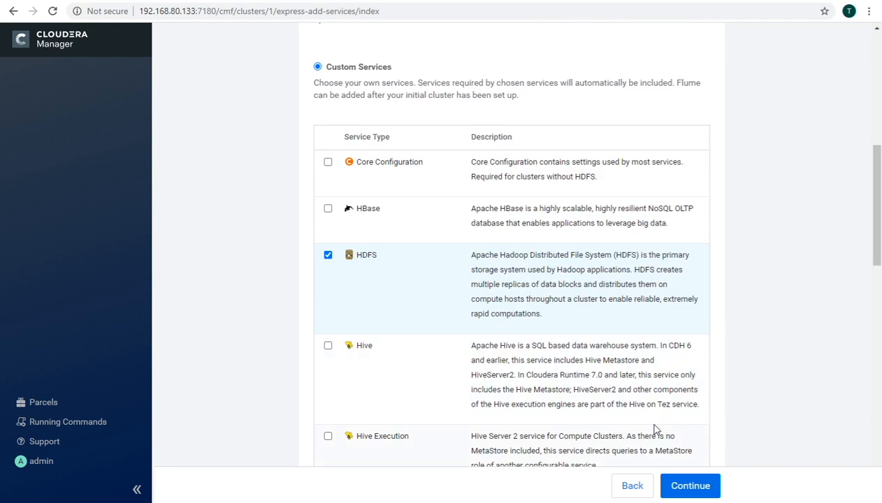
pyautogui.click(685, 487)
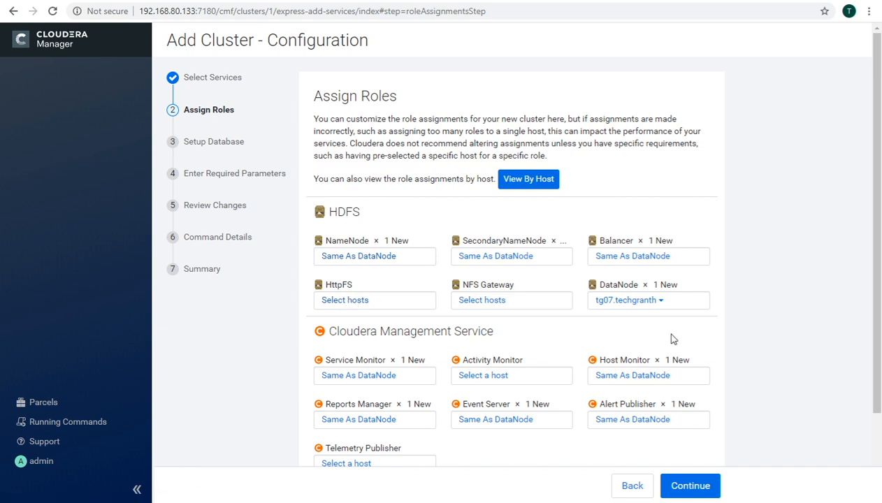
# Step: Accept the default HDFS, Management Service and YARN role assignments
pyautogui.scroll(-3, 675, 329)
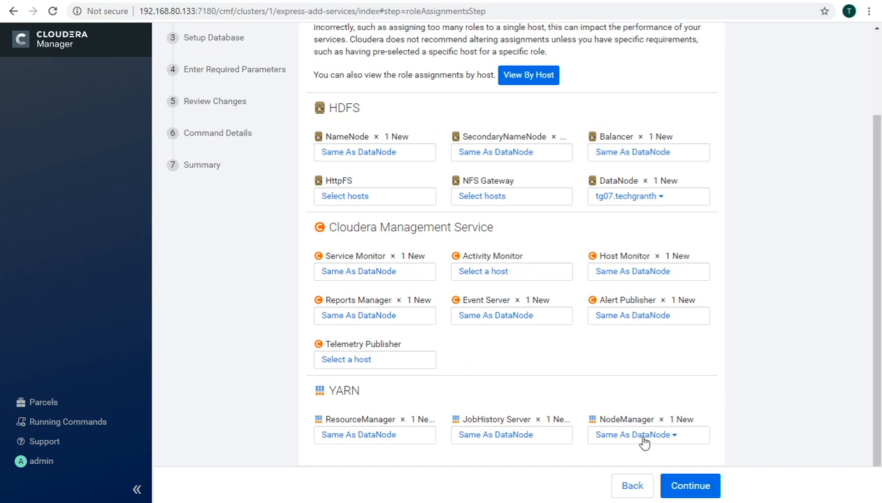
pyautogui.click(690, 490)
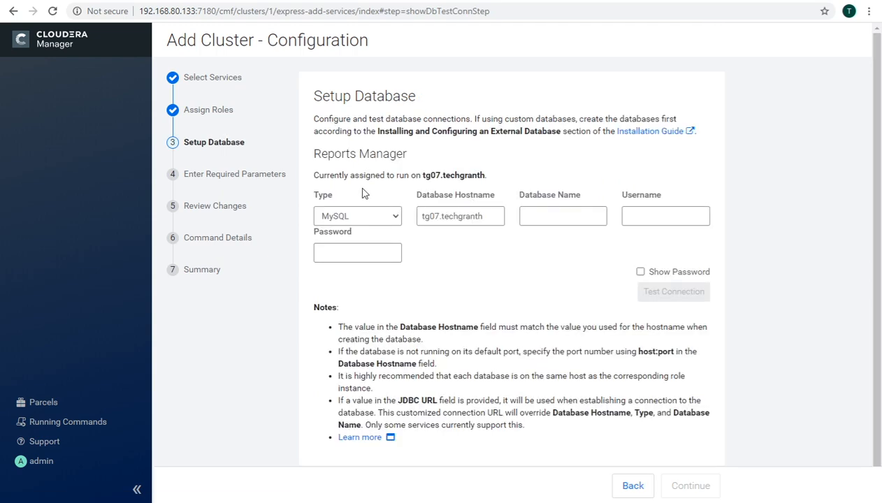
# Step: Enter Reports Manager database name rmn, the username and pasted password, then test the connection
pyautogui.press('Tab')
pyautogui.press('Tab')
pyautogui.moveTo(313, 153); pyautogui.dragTo(410, 154)
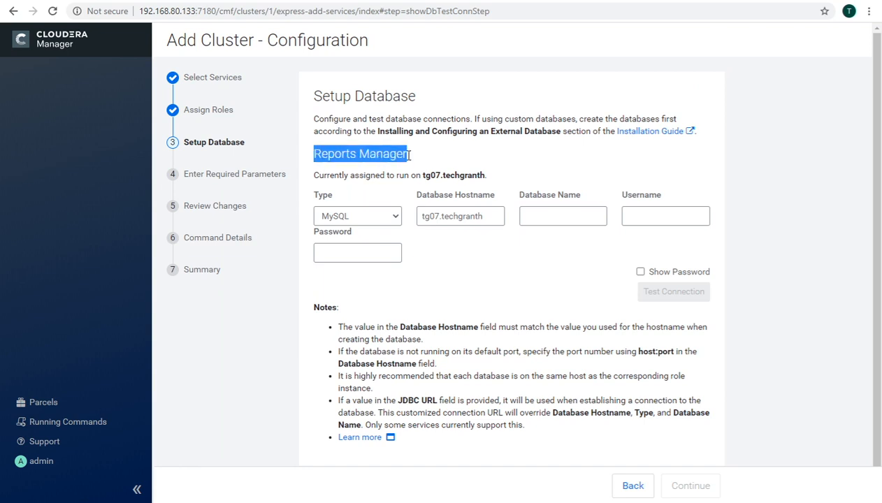
pyautogui.click(547, 217)
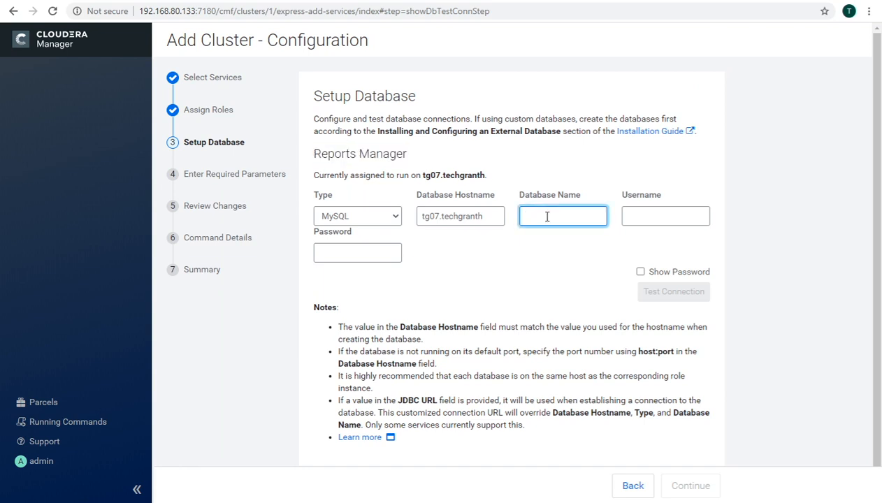
pyautogui.write('rmn')
pyautogui.click(643, 215)
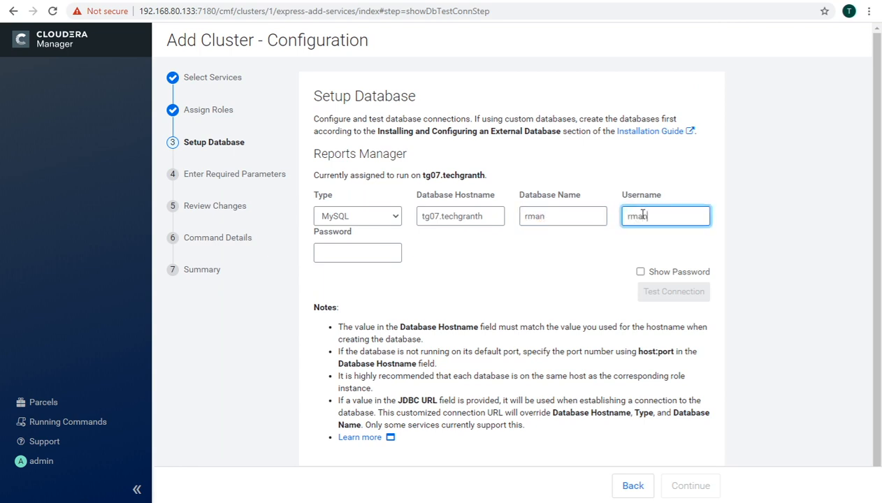
pyautogui.click(365, 253)
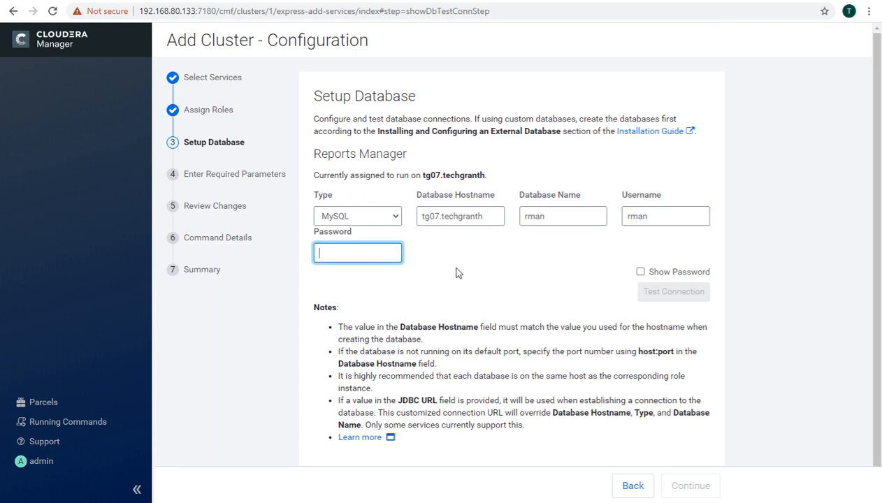
pyautogui.hotkey('ctrl', 'v')
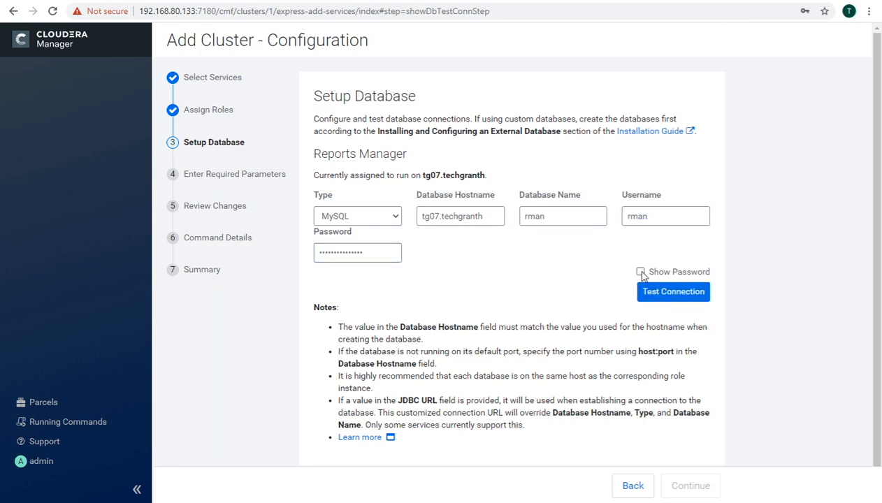
pyautogui.click(659, 298)
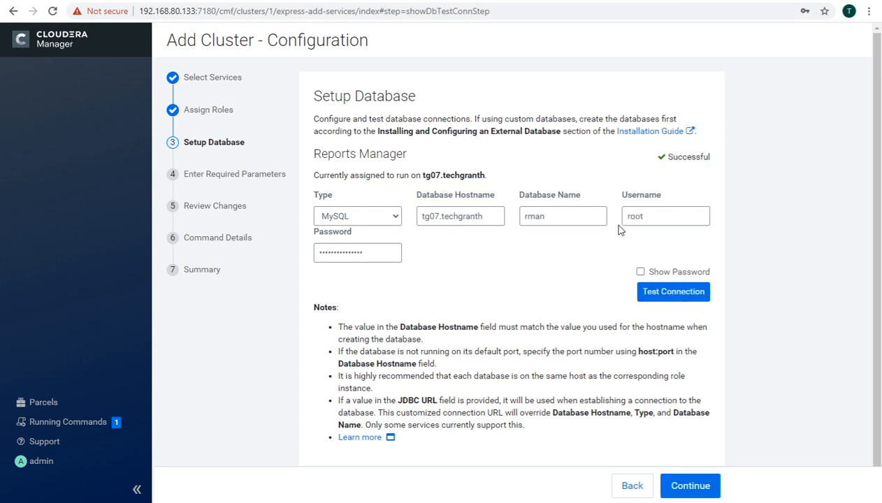
# Step: Confirm the connection test reads Successful and proceed to Review Changes
pyautogui.click(647, 216)
pyautogui.moveTo(647, 216); pyautogui.dragTo(635, 217)
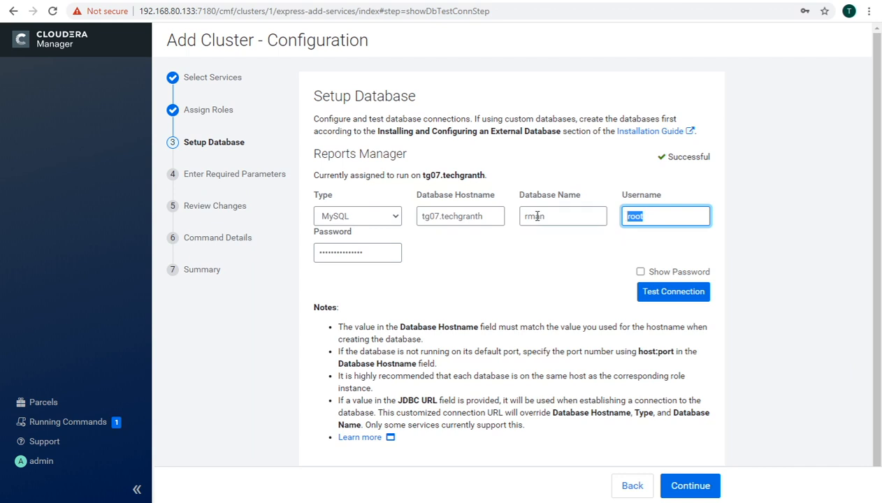
pyautogui.click(521, 252)
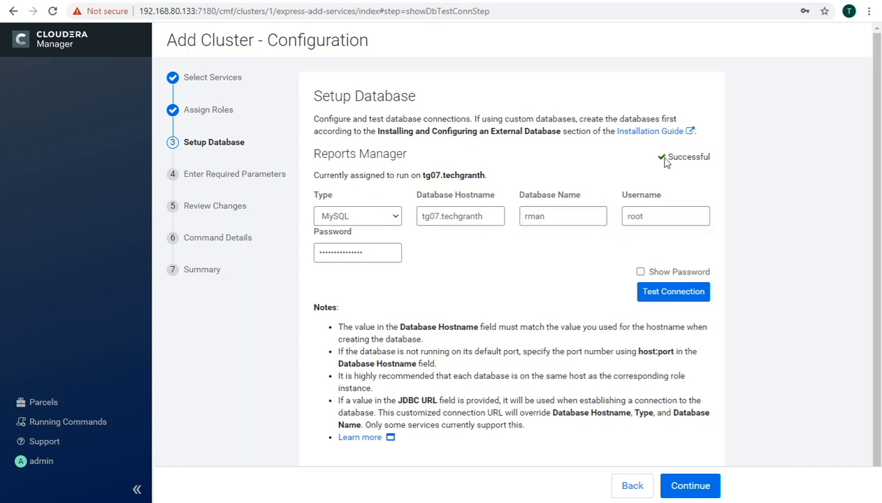
pyautogui.moveTo(678, 158); pyautogui.dragTo(711, 157)
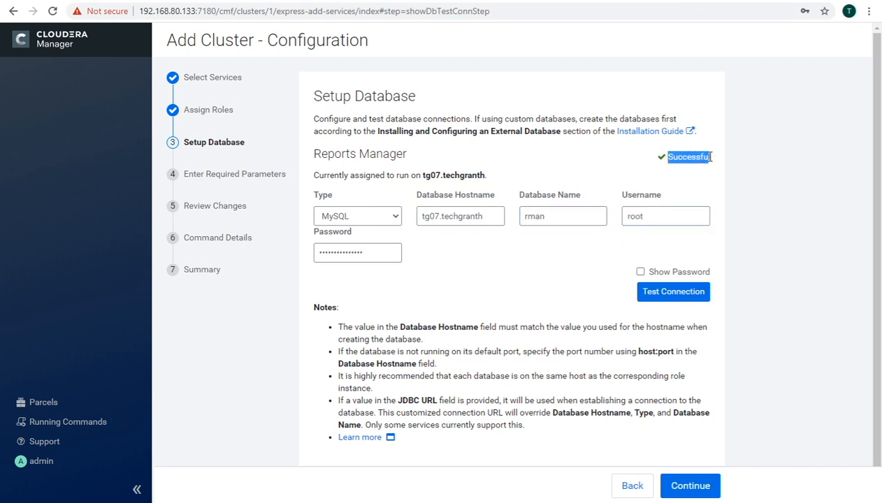
pyautogui.click(576, 180)
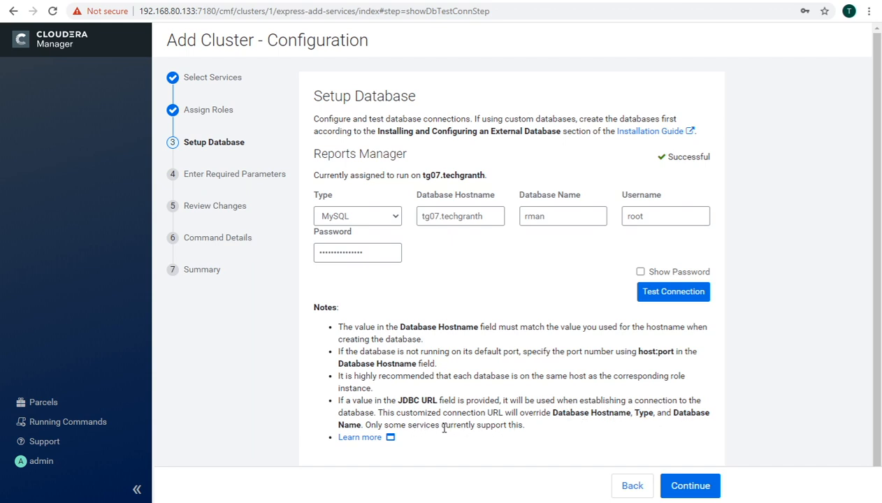
pyautogui.moveTo(443, 428); pyautogui.dragTo(525, 425)
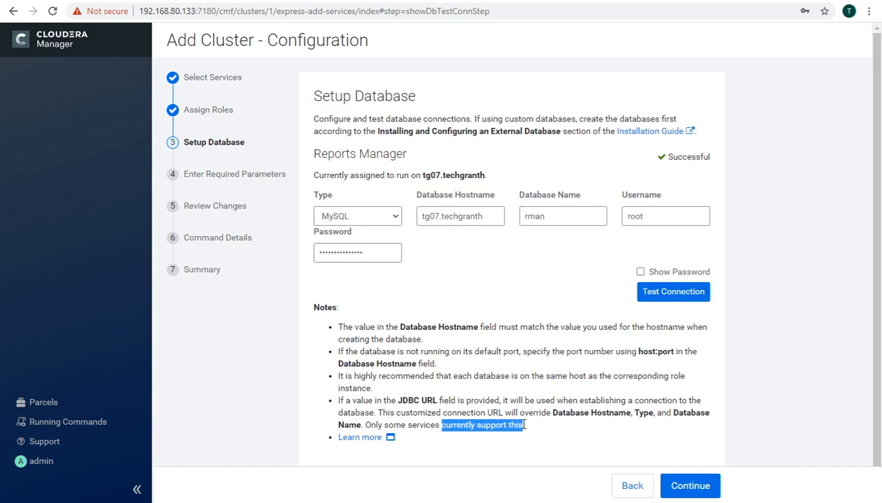
pyautogui.click(737, 362)
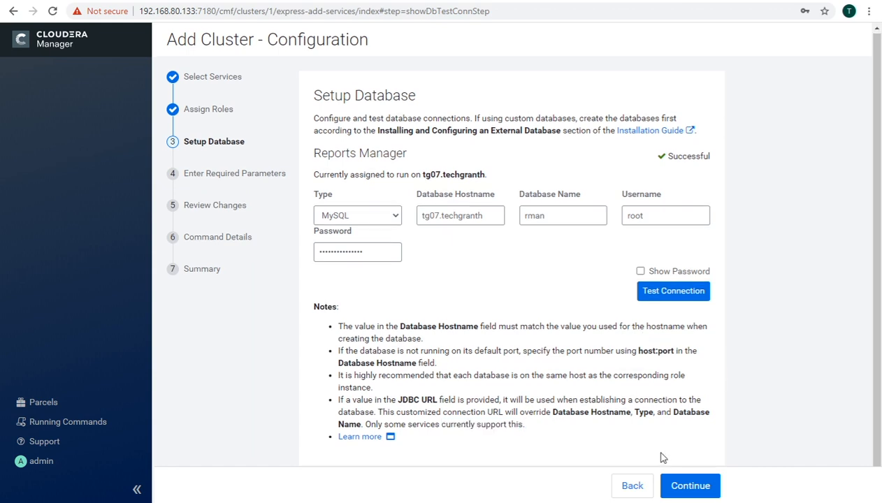
pyautogui.click(685, 488)
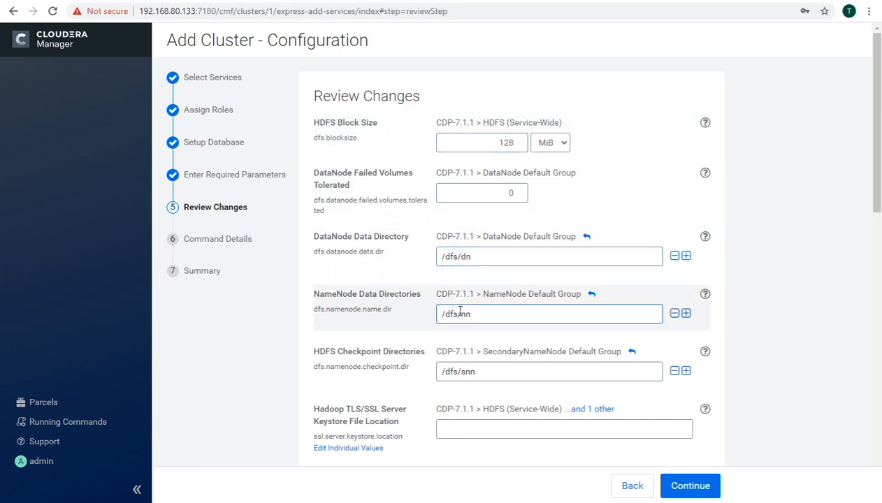
# Step: Keep all Review Changes defaults, including the alert mail fields, and start the First Run Command
pyautogui.scroll(-3, 467, 315)
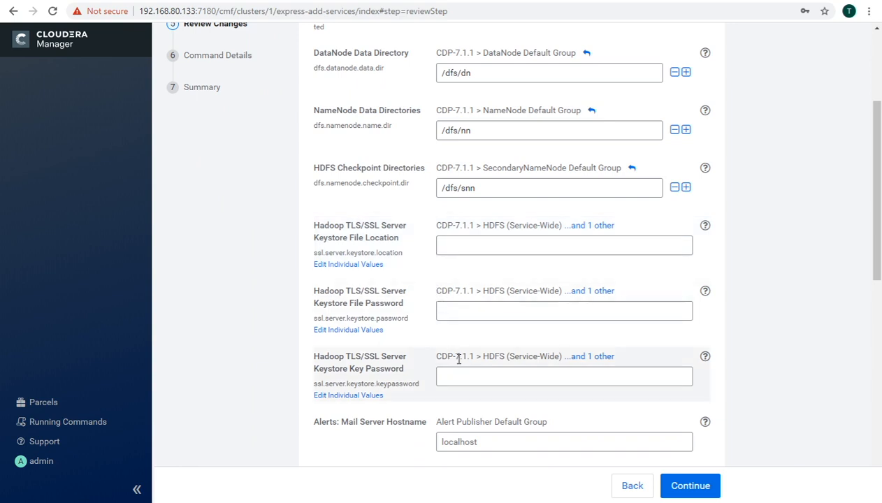
pyautogui.scroll(-3, 459, 357)
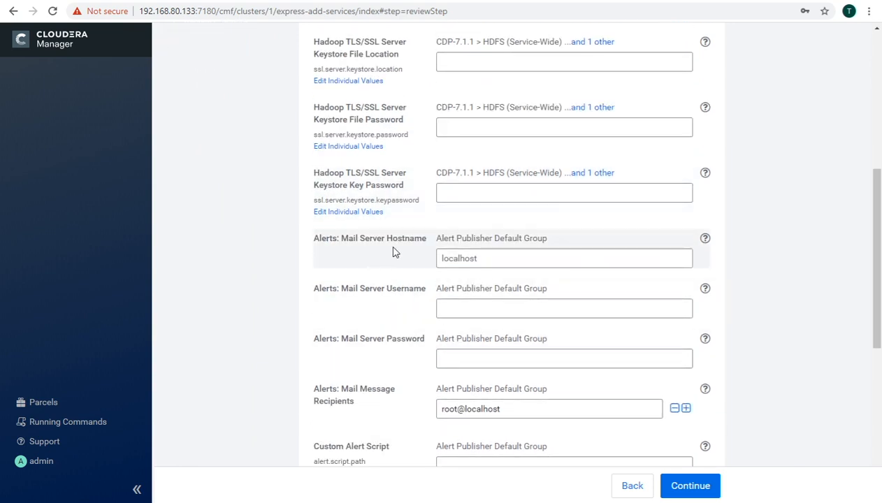
pyautogui.click(469, 255)
pyautogui.scroll(-3, 470, 262)
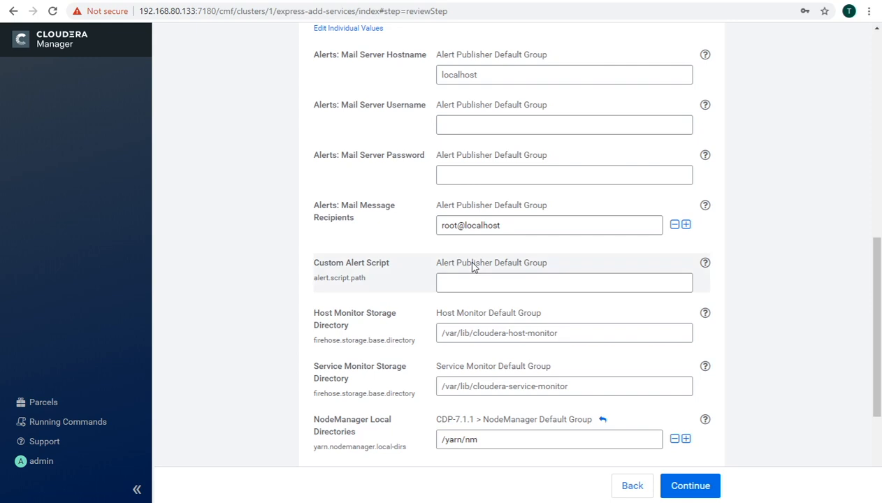
pyautogui.click(458, 233)
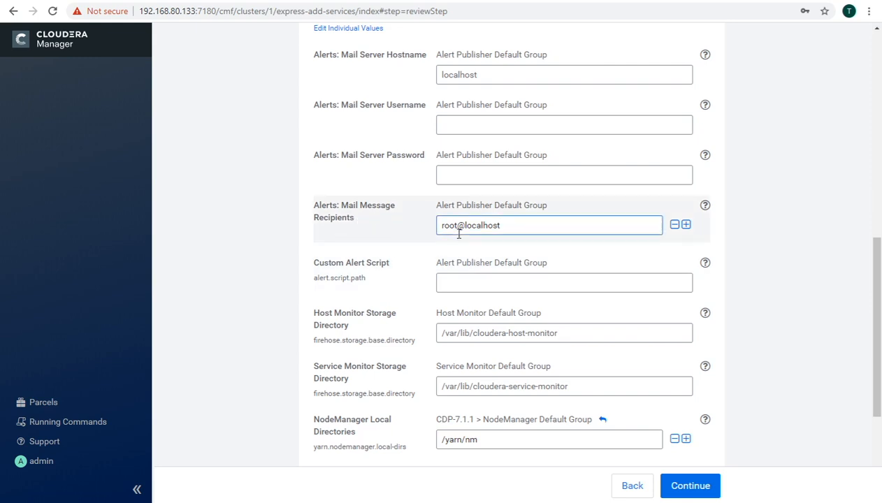
pyautogui.scroll(-2, 462, 245)
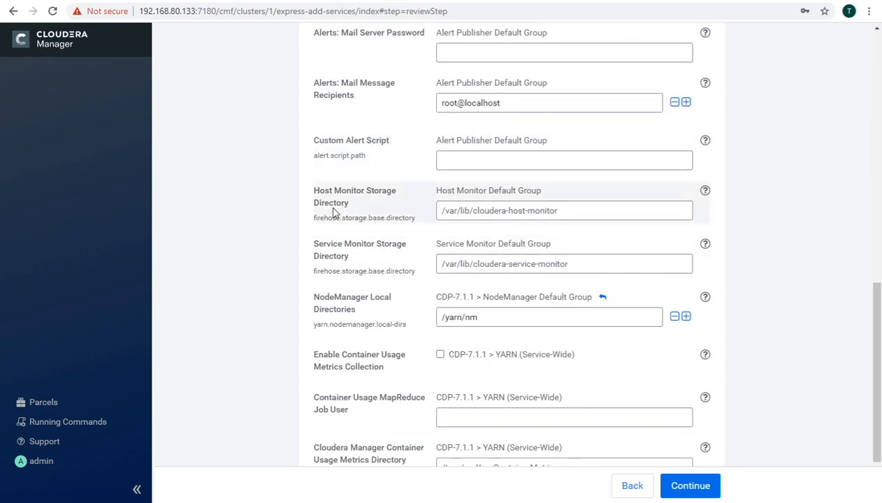
pyautogui.scroll(-2, 474, 263)
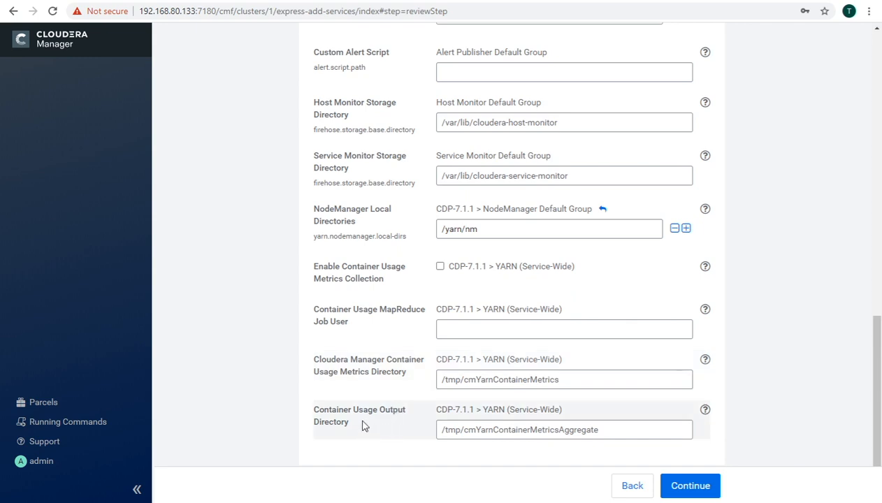
pyautogui.click(696, 492)
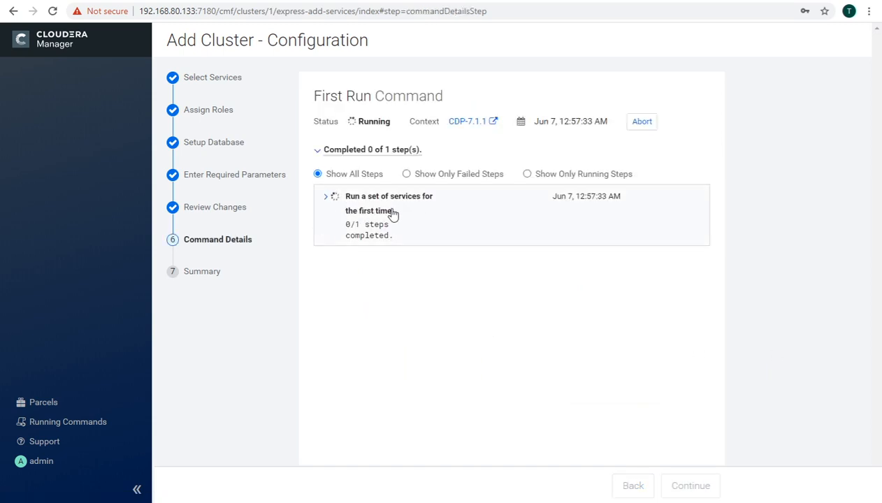
# Step: Expand the First Run Command steps to follow progress until it finishes, then collapse them
pyautogui.click(326, 201)
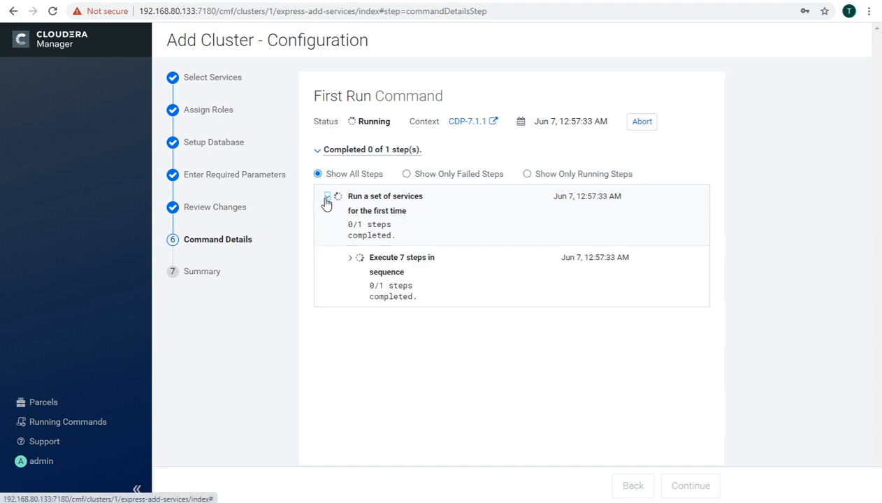
pyautogui.click(351, 259)
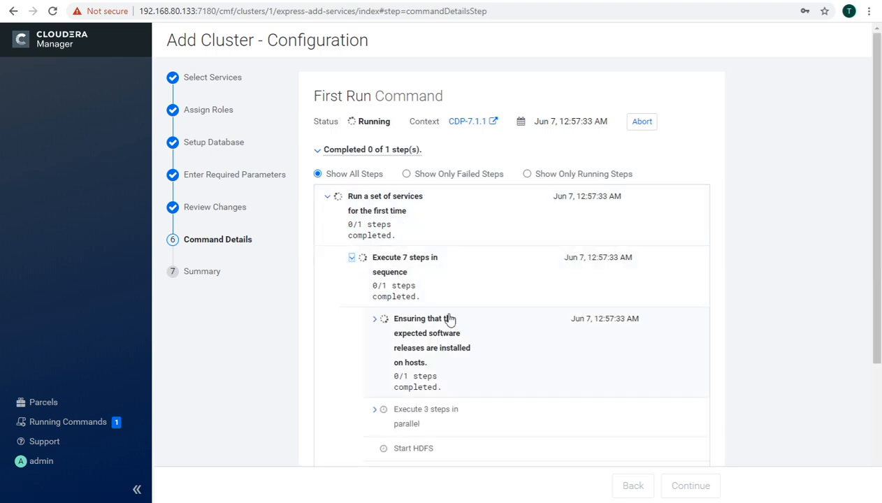
pyautogui.scroll(-2, 449, 316)
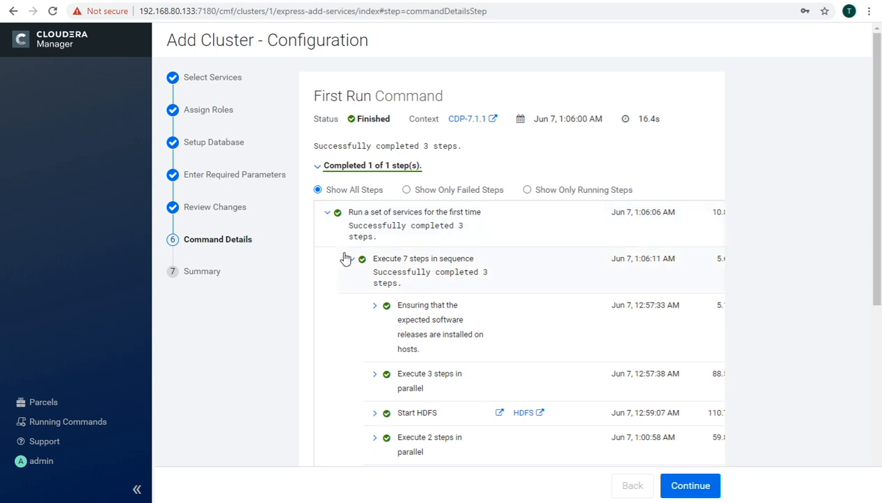
pyautogui.click(327, 214)
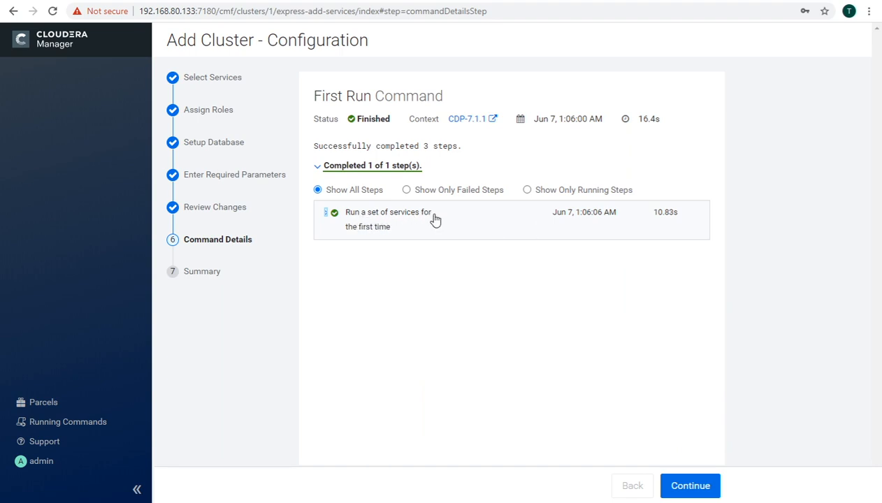
# Step: Expand the seven-step sequence and review the software release check detecting CDH 6.3.2
pyautogui.click(327, 214)
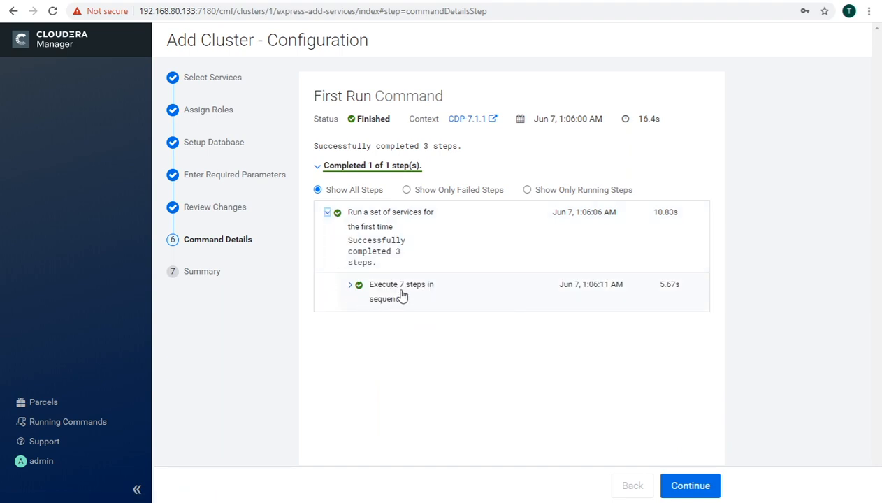
pyautogui.click(350, 286)
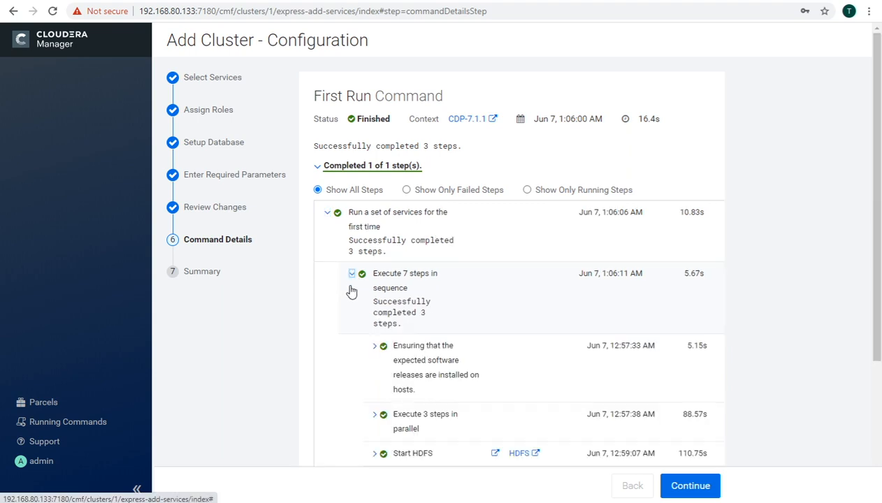
pyautogui.scroll(-3, 406, 298)
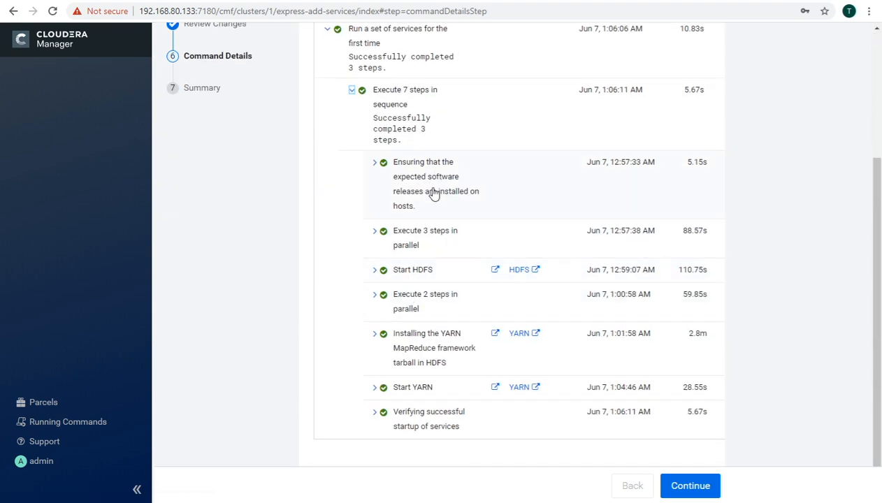
pyautogui.click(374, 166)
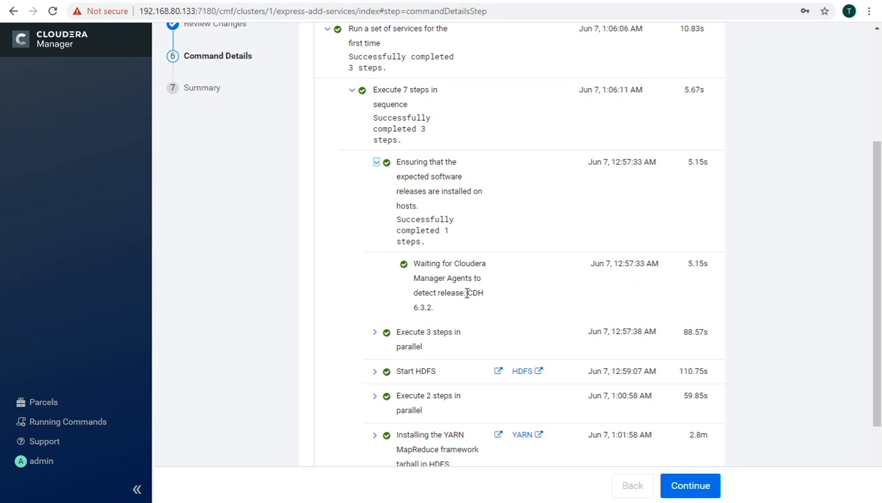
pyautogui.moveTo(467, 293); pyautogui.dragTo(441, 314)
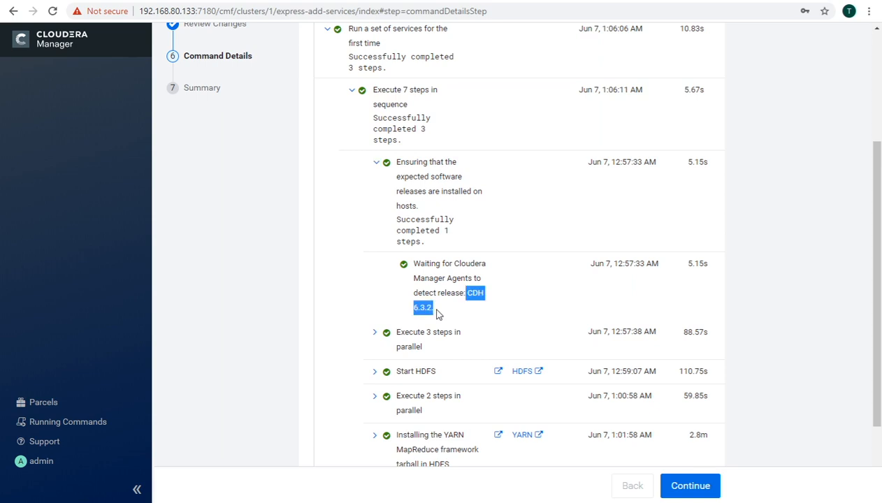
pyautogui.click(445, 311)
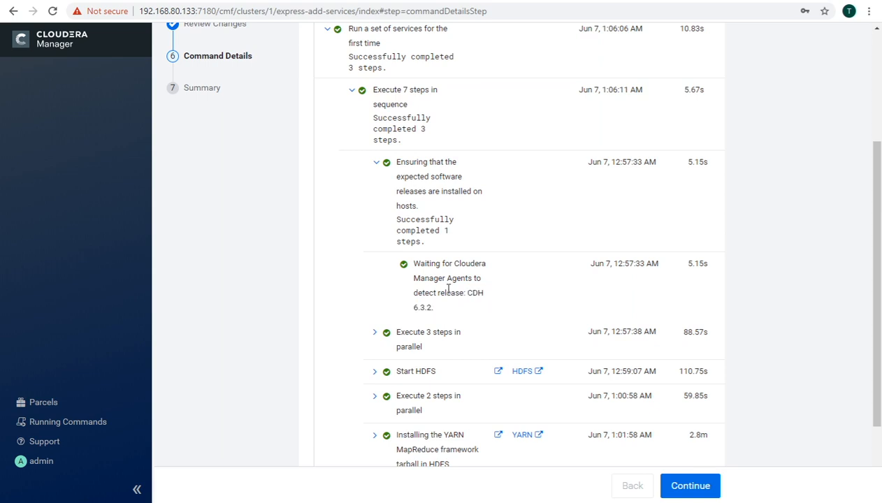
pyautogui.click(376, 162)
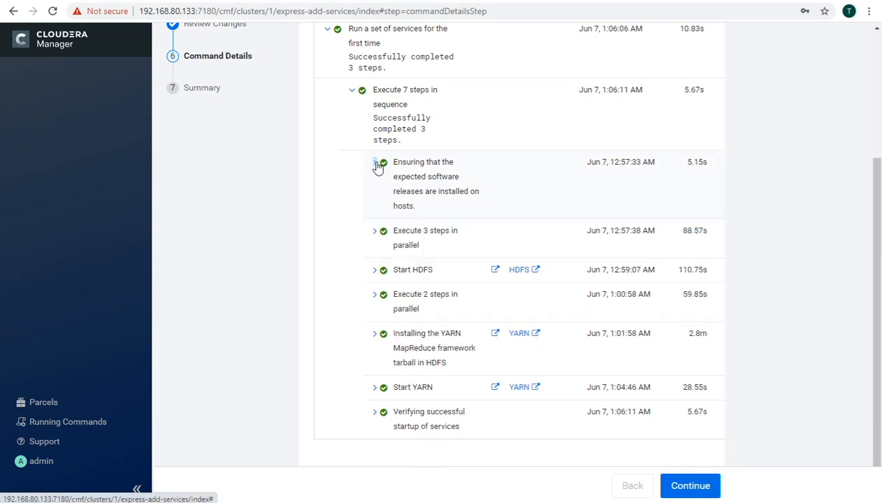
# Step: Review the Execute 3 steps in parallel step, then collapse it
pyautogui.click(375, 232)
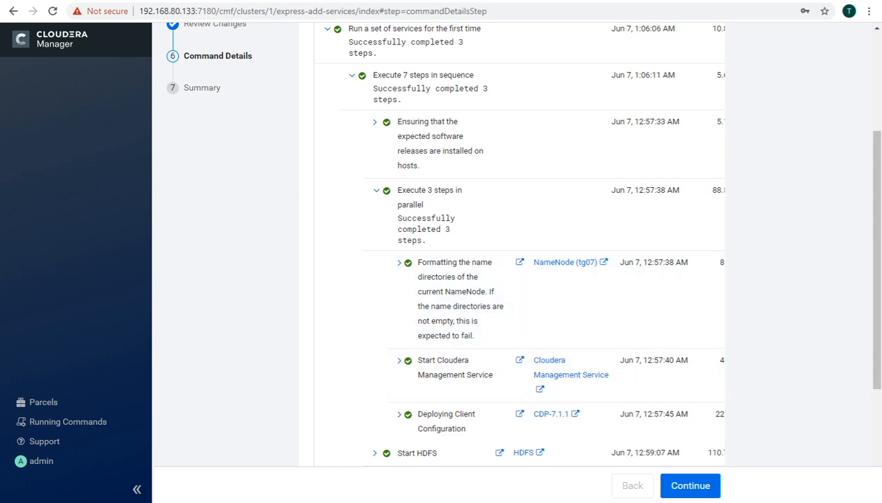
pyautogui.moveTo(864, 246); pyautogui.dragTo(867, 356)
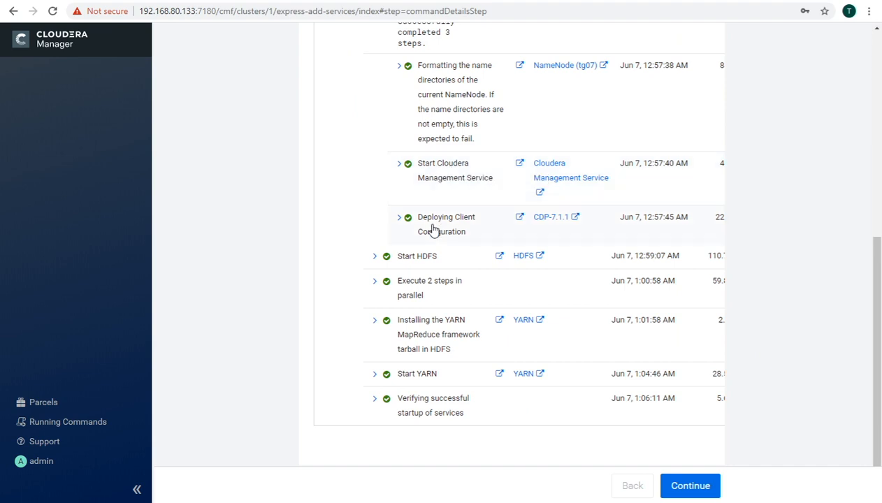
pyautogui.scroll(1, 465, 230)
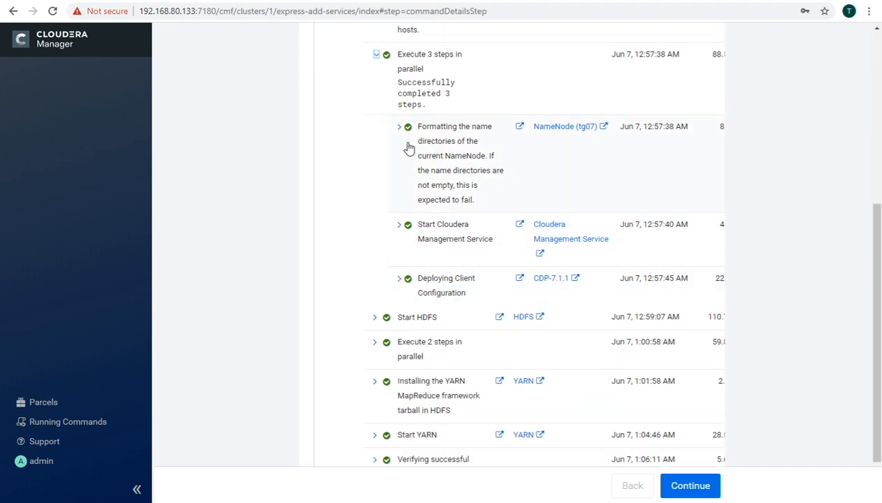
pyautogui.click(378, 55)
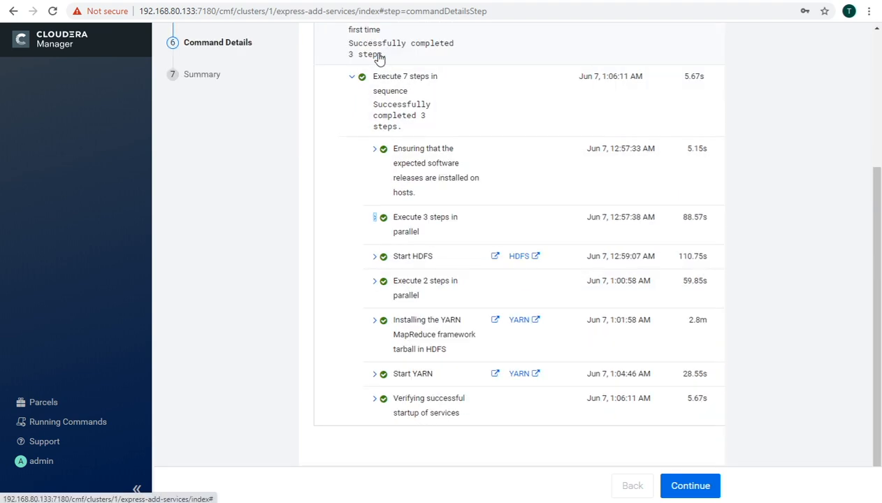
# Step: Inspect the Start HDFS step's three role starts and the NameNode RPC wait output
pyautogui.click(375, 257)
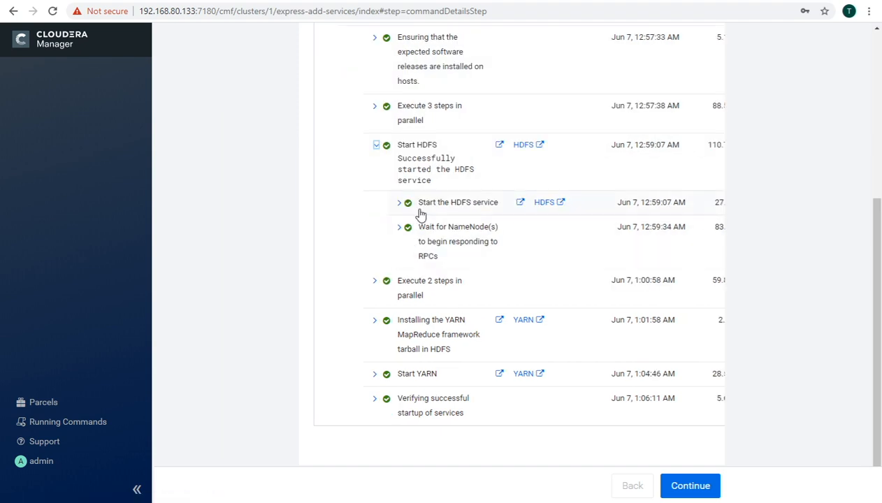
pyautogui.click(400, 203)
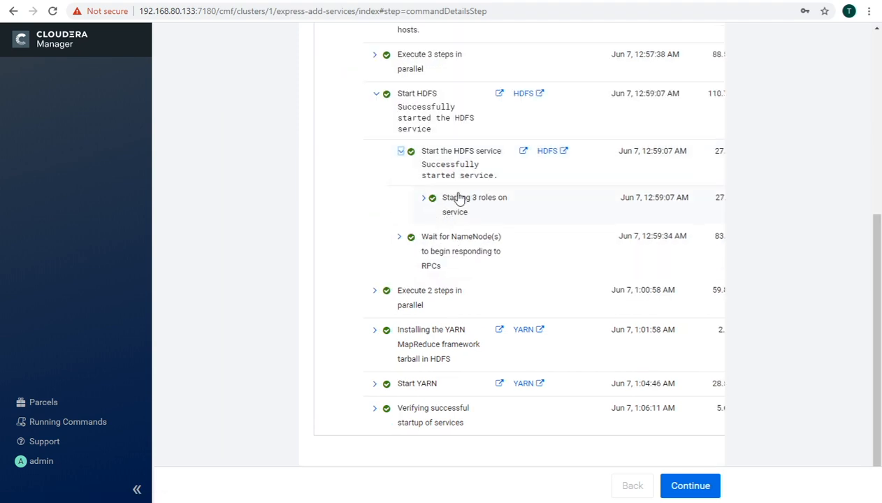
pyautogui.click(423, 199)
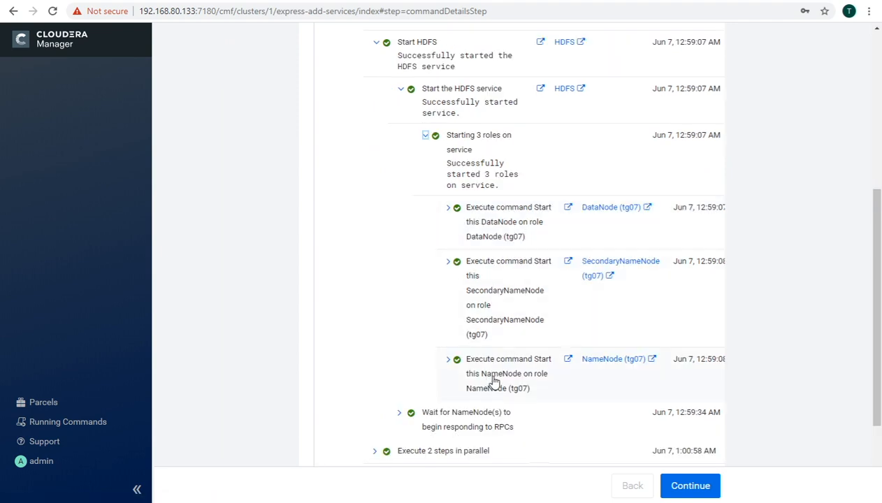
pyautogui.click(424, 137)
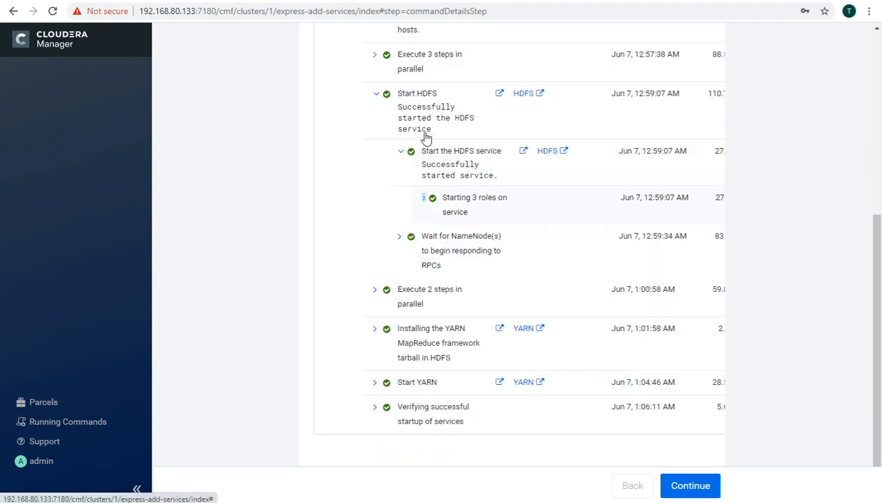
pyautogui.click(402, 155)
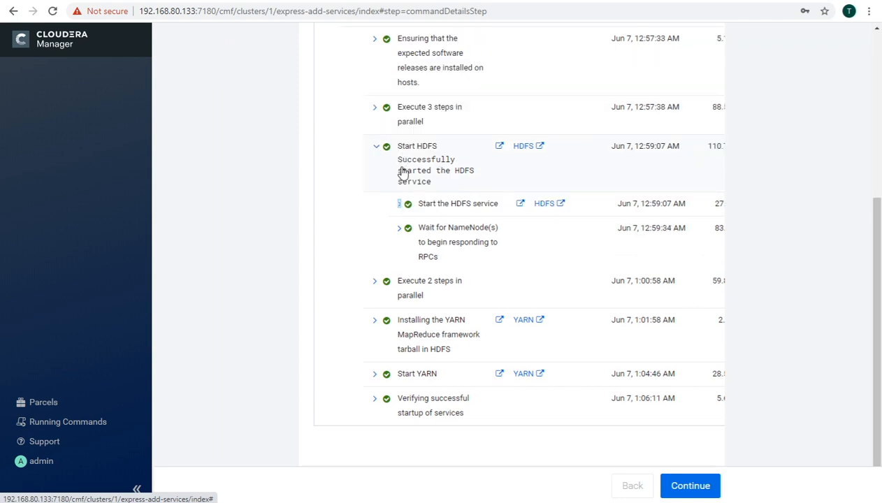
pyautogui.click(399, 229)
pyautogui.click(425, 230)
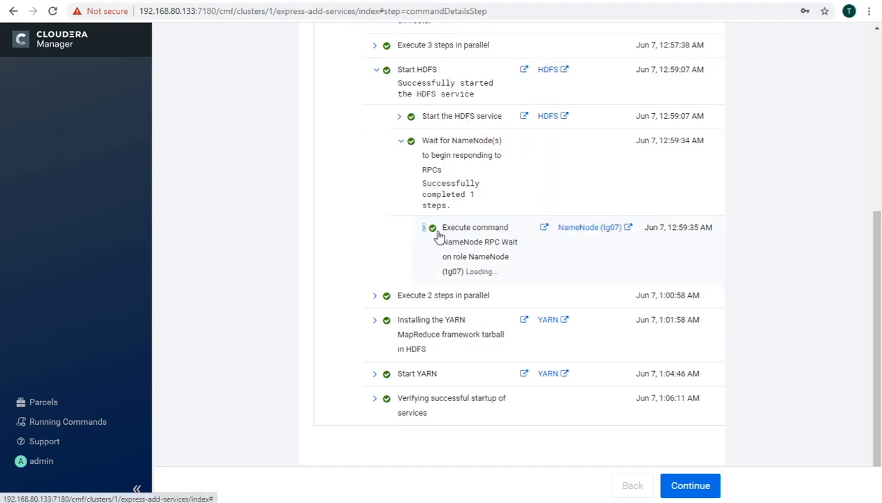
pyautogui.click(428, 212)
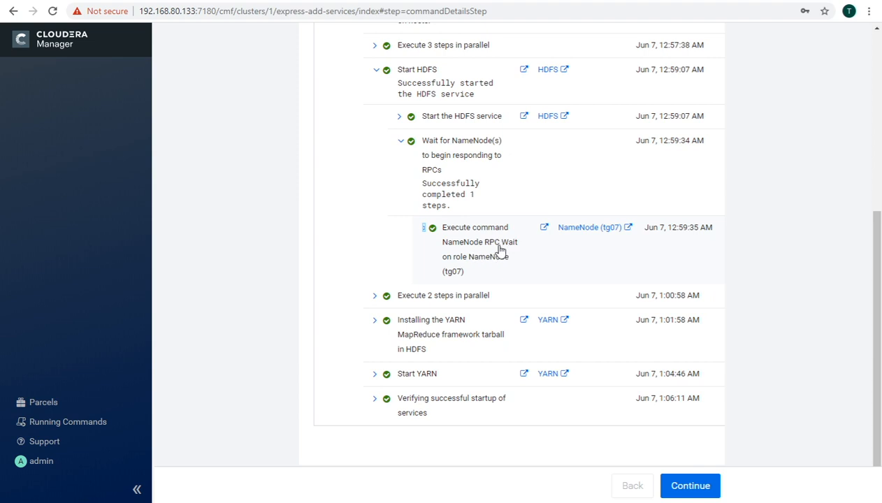
pyautogui.click(403, 144)
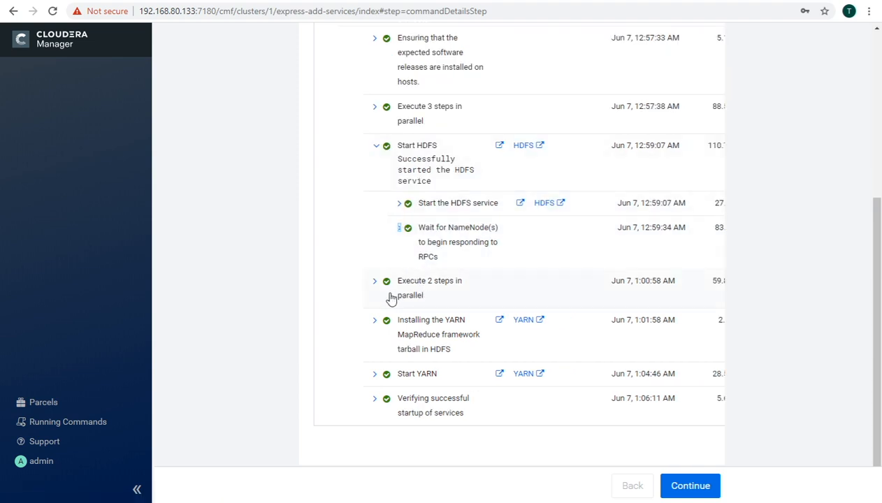
pyautogui.click(379, 148)
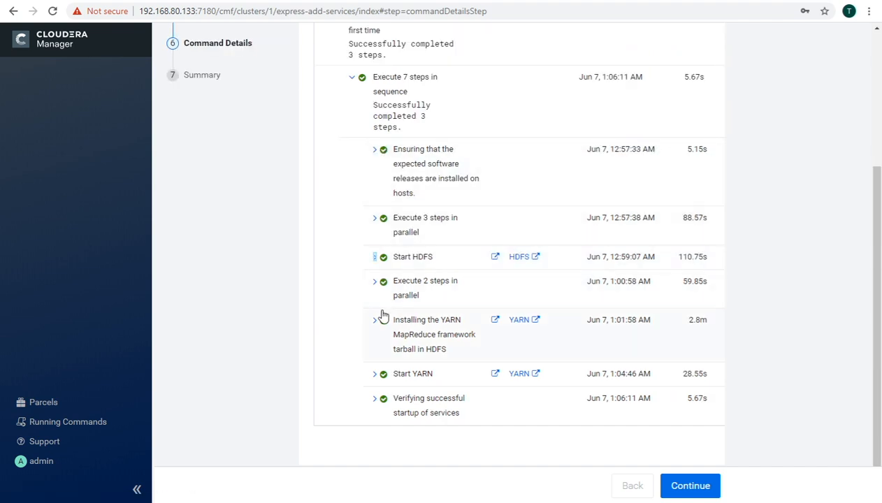
# Step: Review the parallel steps and the YARN MapReduce framework tarball install and root directory creation
pyautogui.click(376, 284)
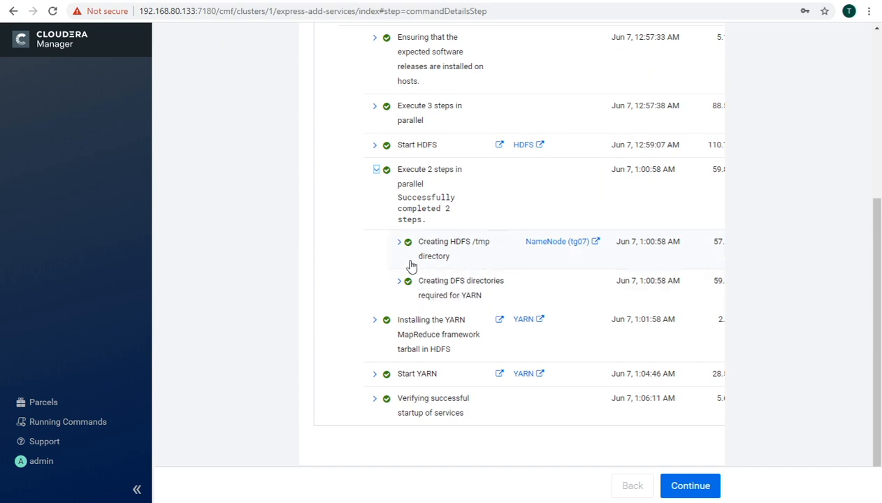
pyautogui.click(377, 171)
pyautogui.click(374, 323)
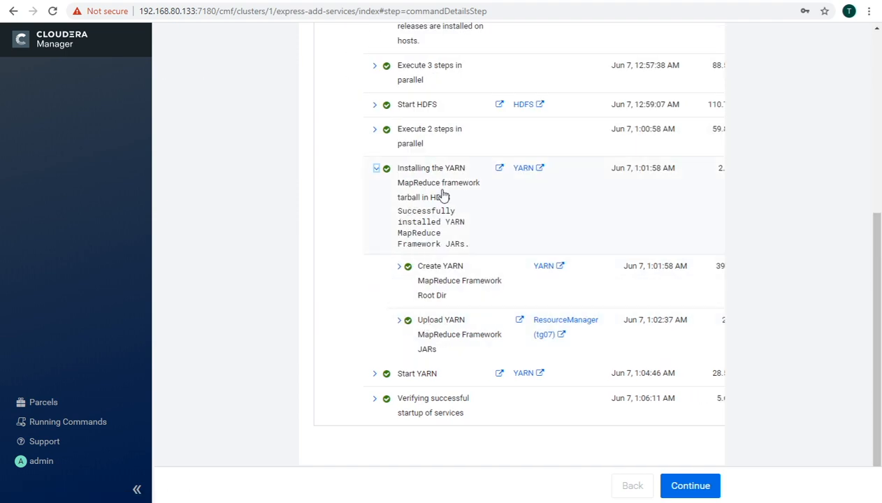
pyautogui.click(399, 270)
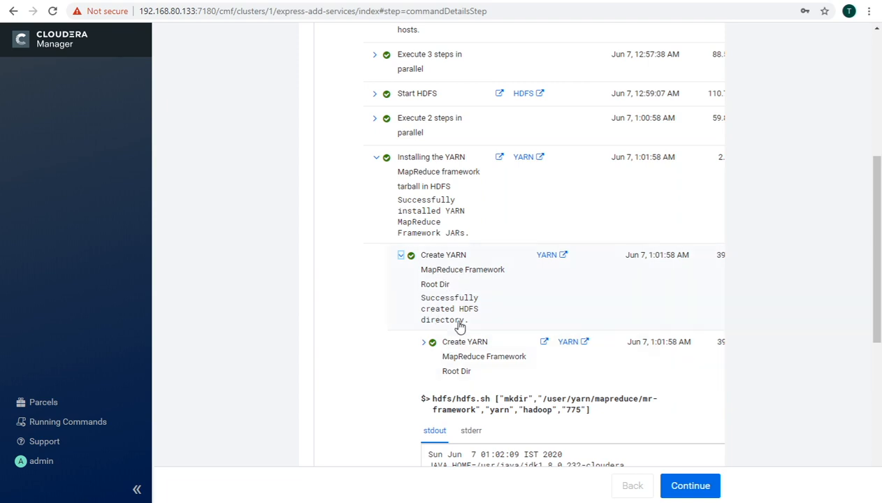
pyautogui.scroll(-3, 455, 323)
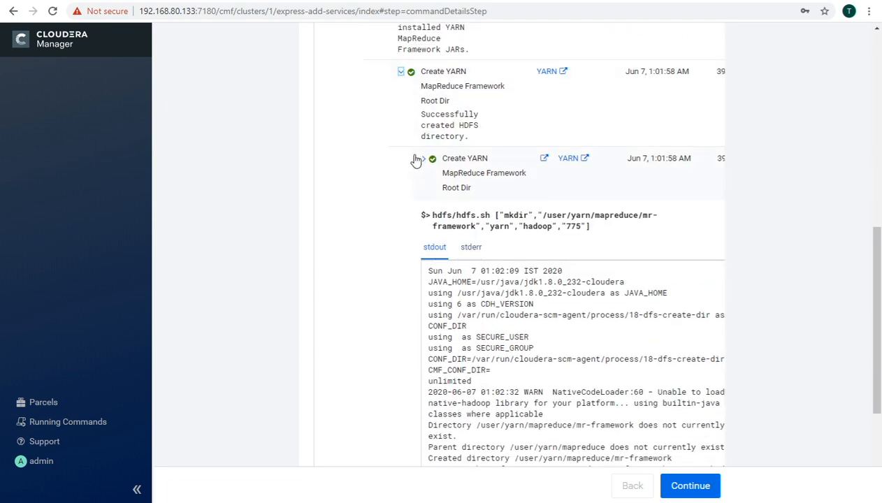
pyautogui.click(401, 72)
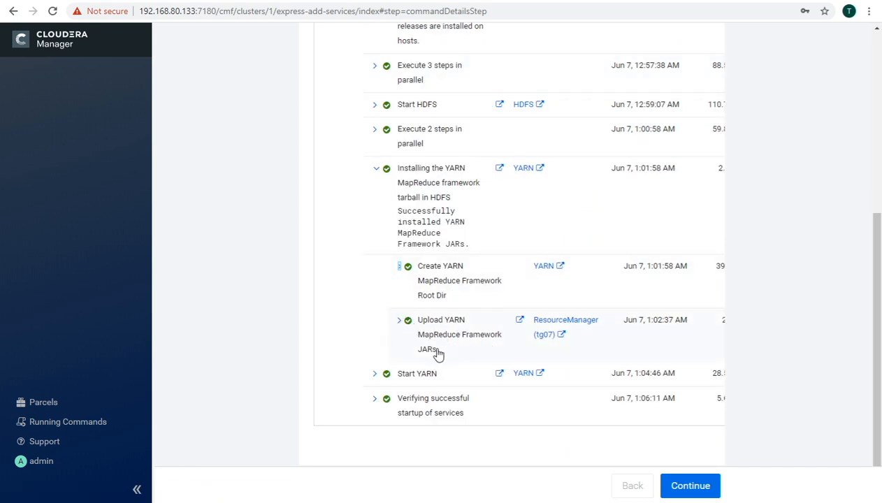
pyautogui.click(377, 169)
# Step: Expand the Start YARN step to check its three role start commands, then collapse it
pyautogui.click(375, 374)
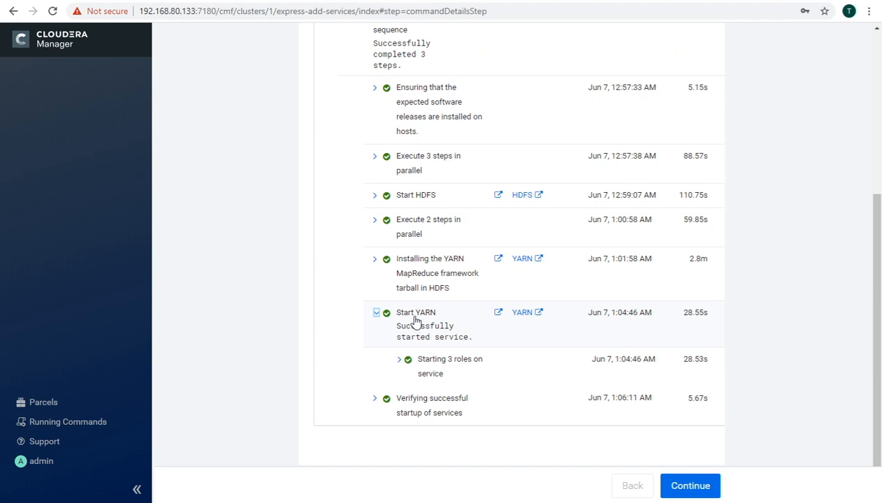
pyautogui.click(399, 359)
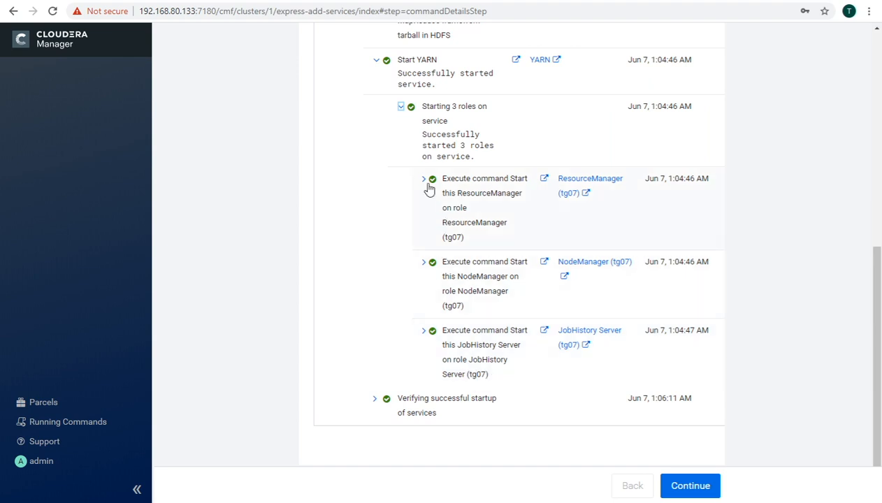
pyautogui.click(402, 107)
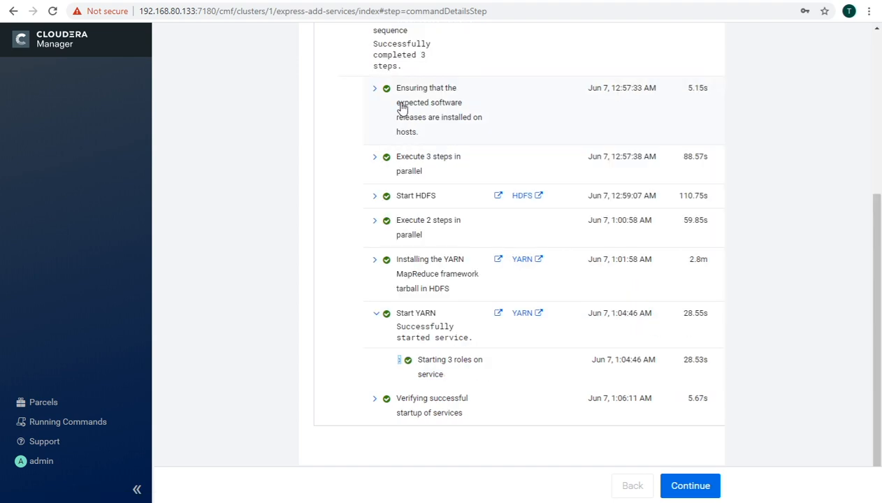
pyautogui.click(376, 316)
# Step: Check the Cloudera Management Service startup verification, then collapse the whole first-run step tree
pyautogui.click(404, 406)
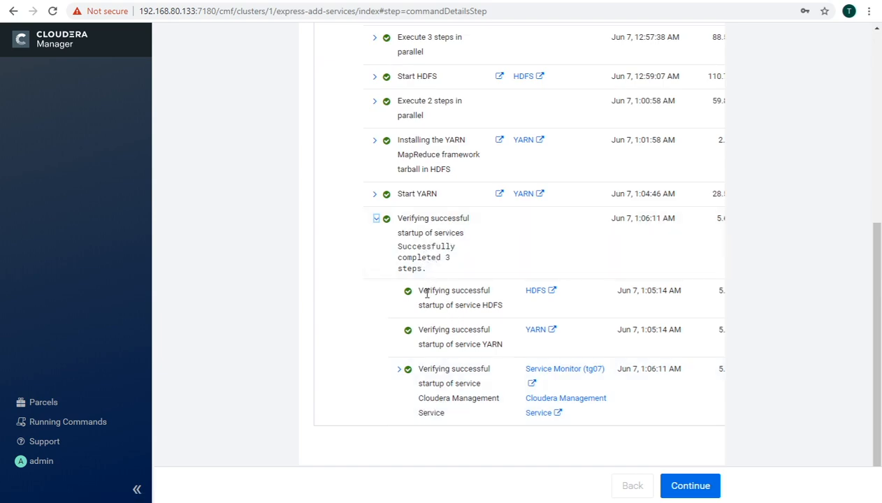
pyautogui.click(400, 371)
pyautogui.scroll(-3, 400, 372)
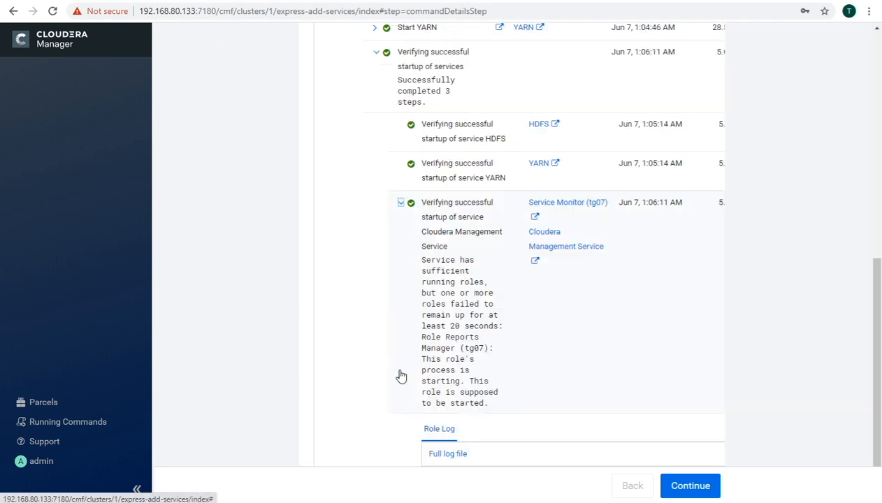
pyautogui.scroll(-1, 441, 287)
pyautogui.scroll(2, 423, 285)
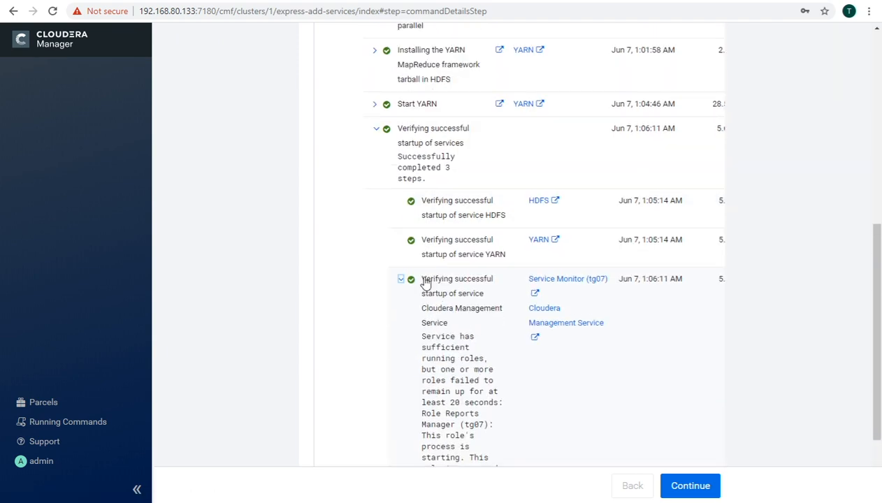
pyautogui.click(402, 284)
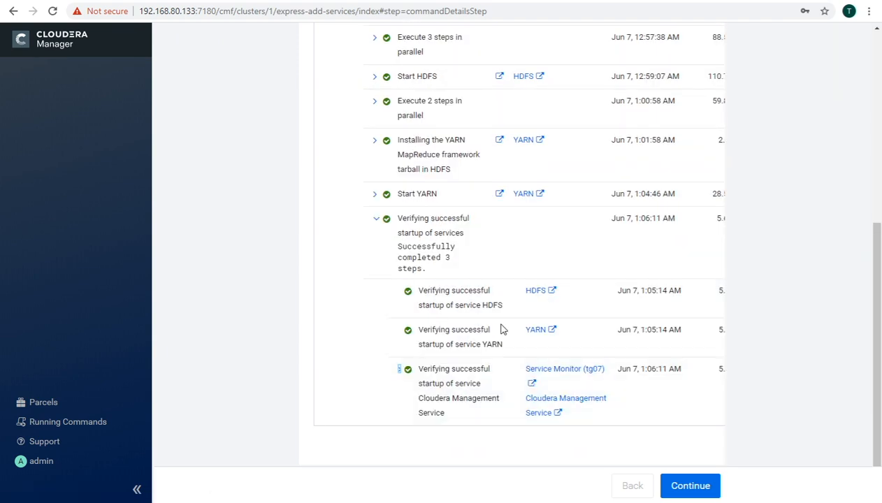
pyautogui.scroll(6, 500, 330)
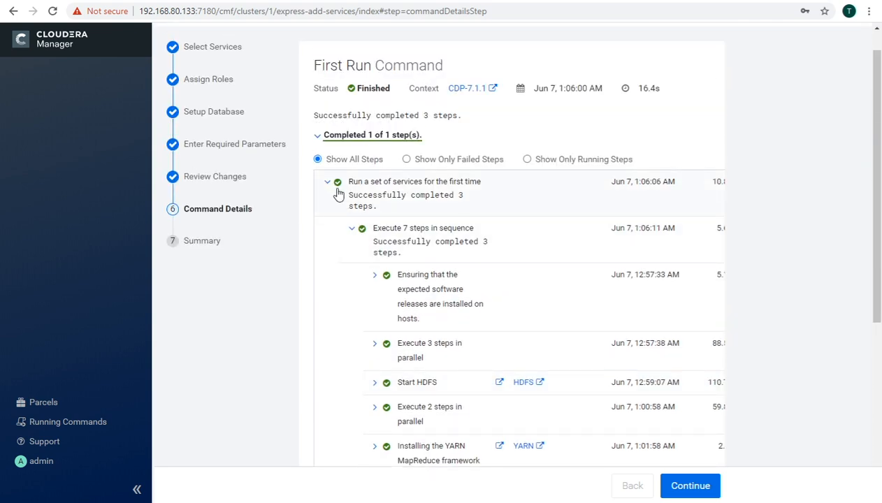
pyautogui.click(329, 183)
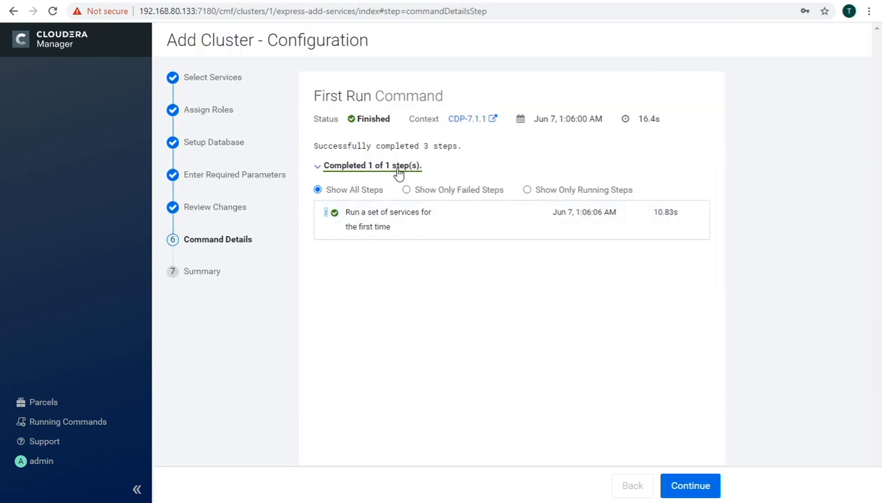
# Step: Advance to the Summary step and finish the Add Cluster wizard
pyautogui.click(689, 487)
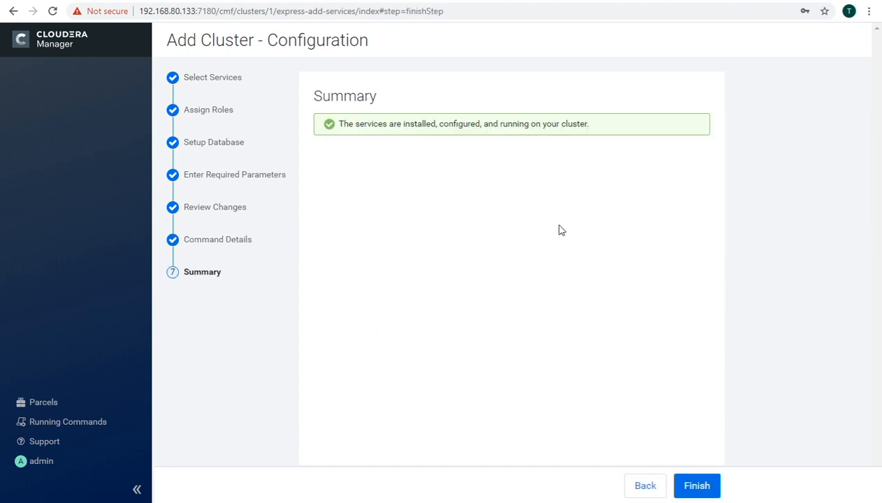
pyautogui.click(697, 489)
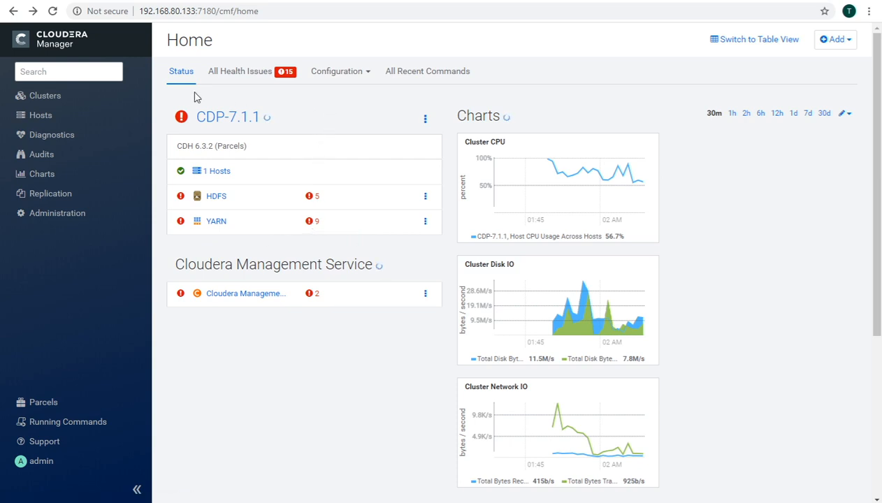
# Step: Open the All Hosts page from the Hosts sidebar menu
pyautogui.moveTo(48, 119)
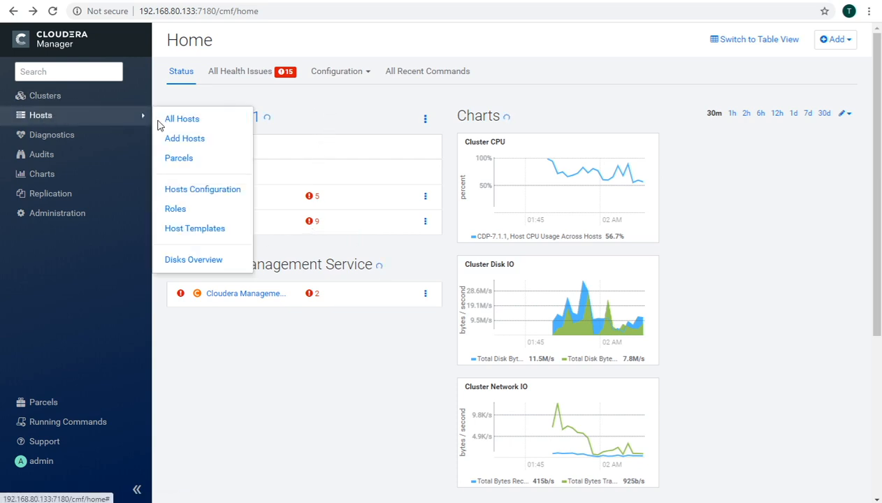
pyautogui.click(225, 120)
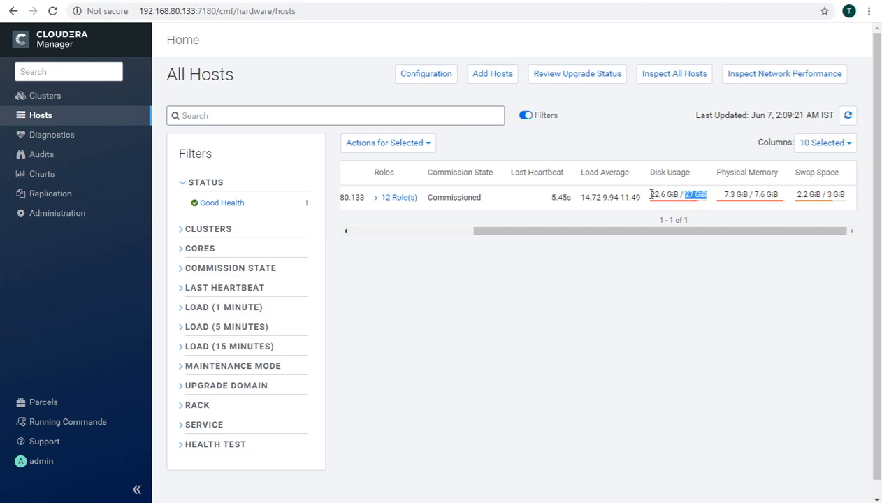
pyautogui.moveTo(650, 194); pyautogui.dragTo(653, 193)
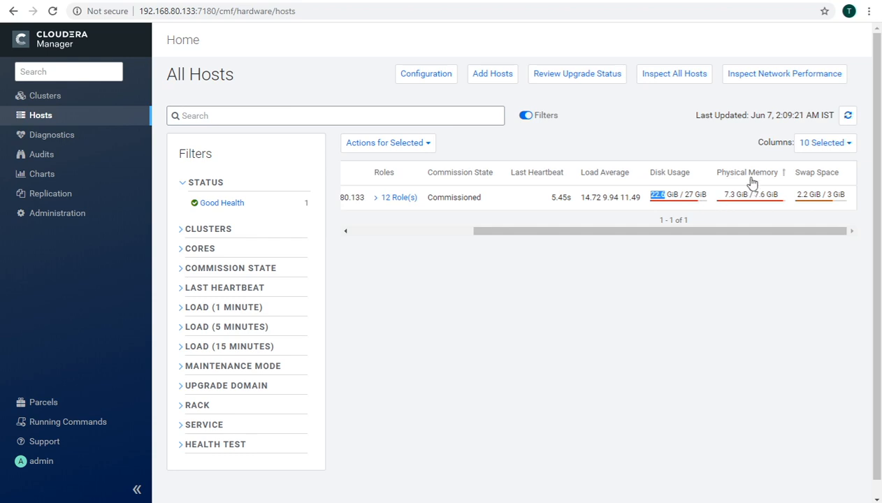
pyautogui.moveTo(723, 194); pyautogui.dragTo(769, 194)
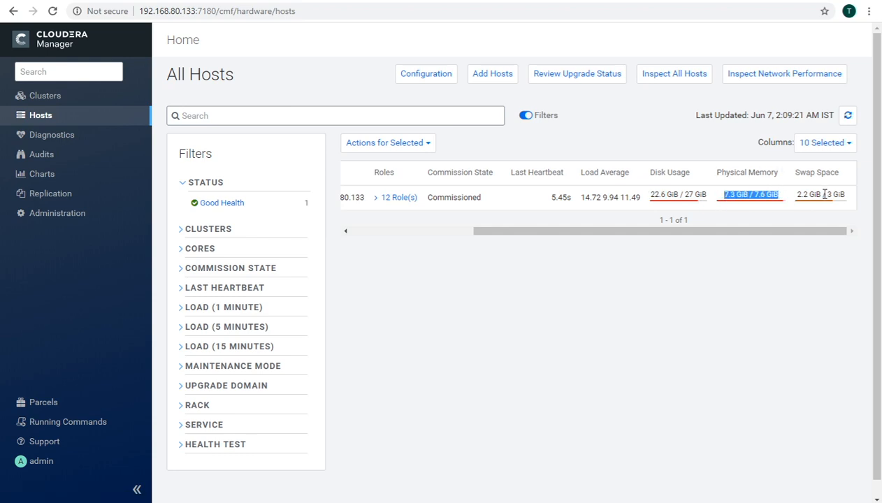
pyautogui.moveTo(799, 195); pyautogui.dragTo(841, 194)
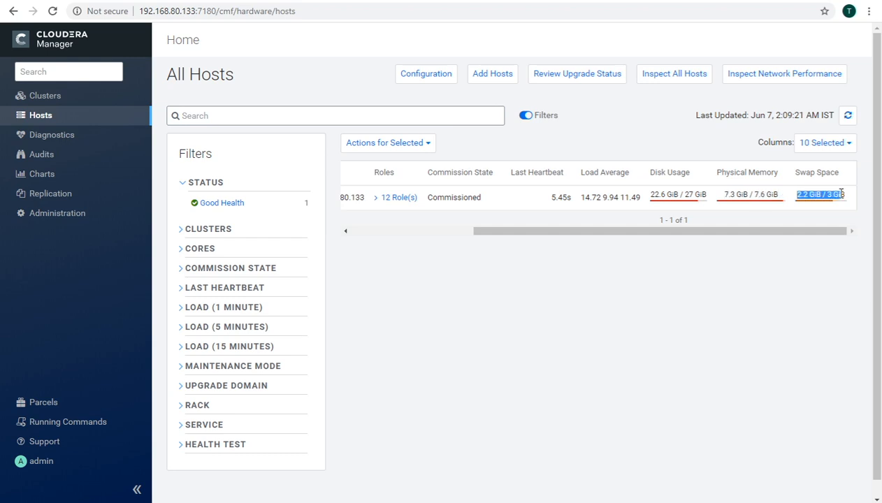
pyautogui.moveTo(693, 232); pyautogui.dragTo(508, 234)
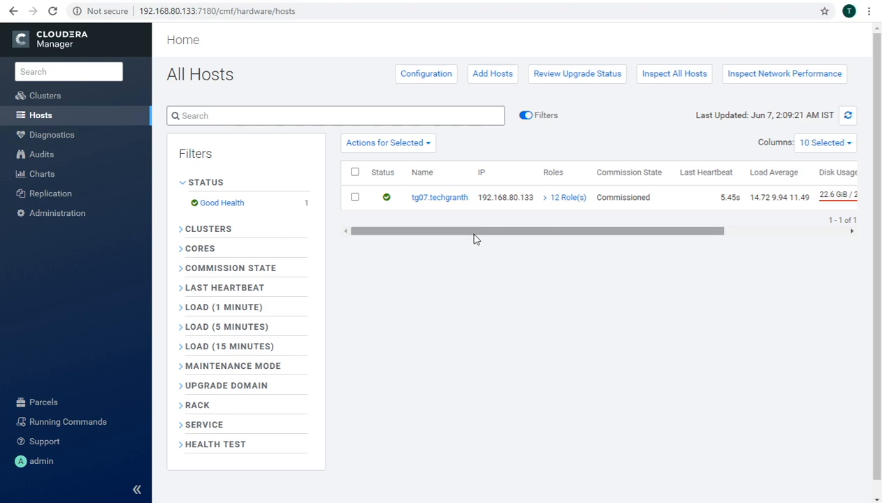
pyautogui.moveTo(478, 239); pyautogui.dragTo(462, 228)
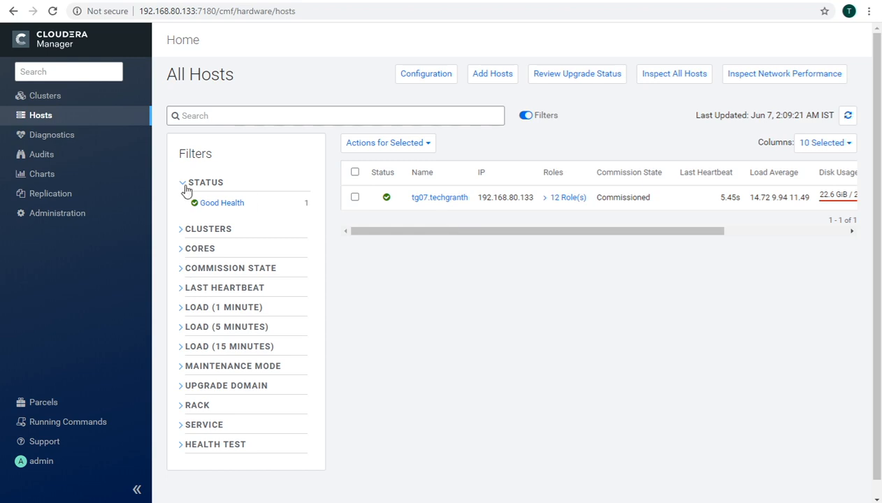
pyautogui.click(47, 102)
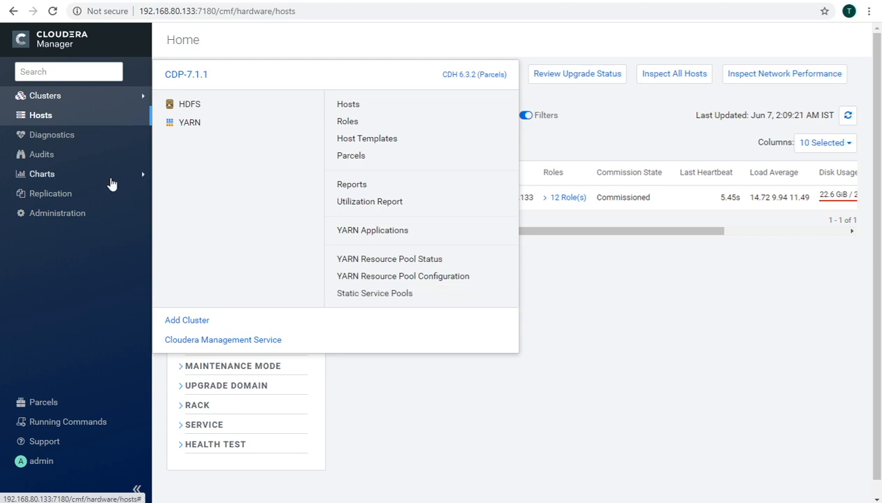
pyautogui.click(59, 116)
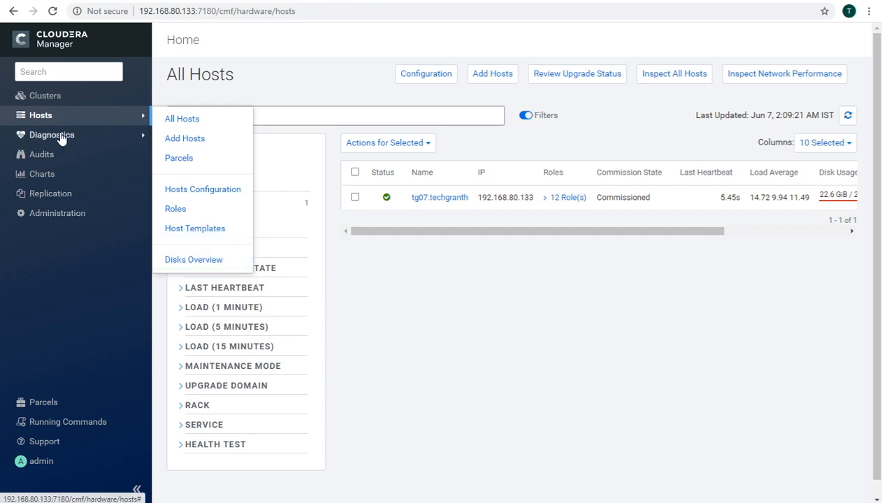
pyautogui.moveTo(62, 139)
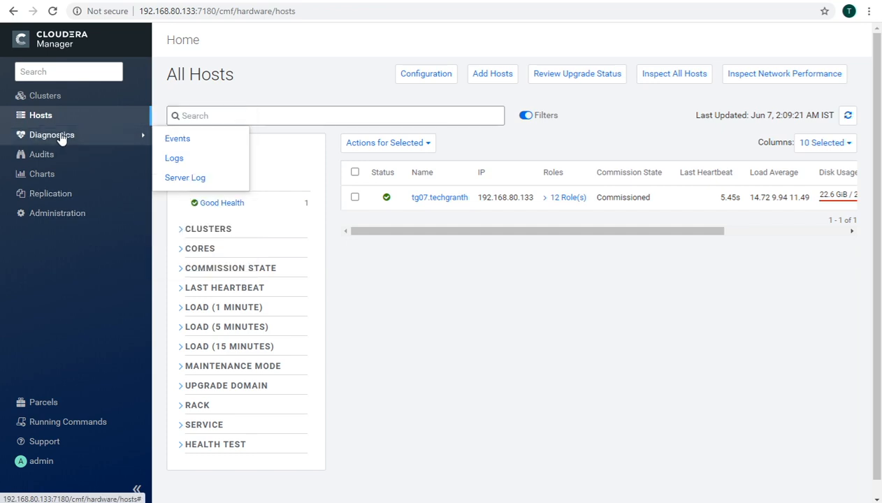
pyautogui.click(201, 183)
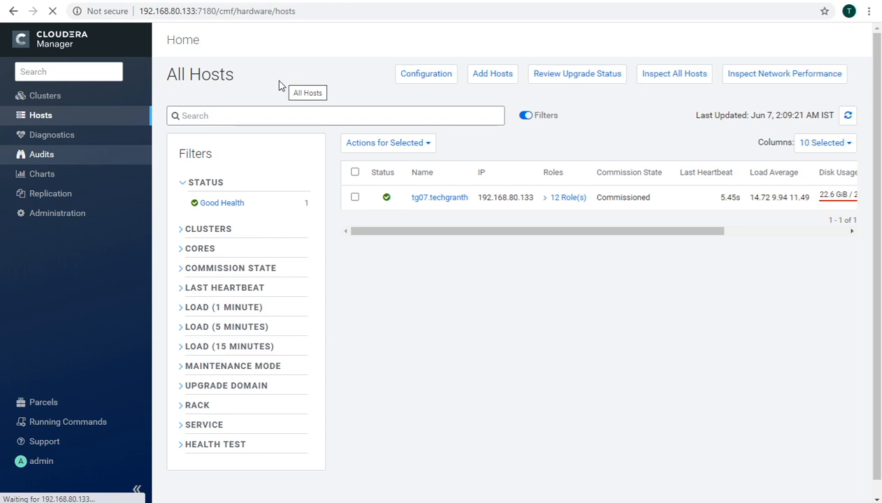
pyautogui.click(42, 156)
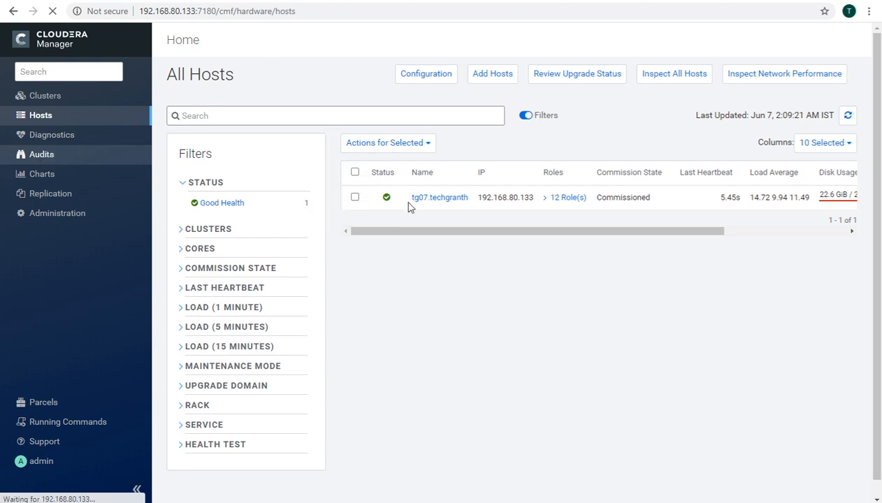
pyautogui.click(124, 179)
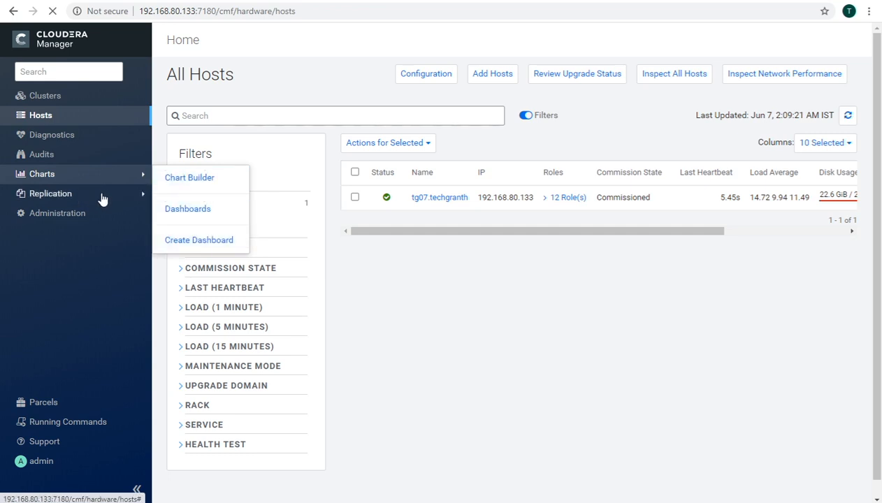
pyautogui.click(123, 199)
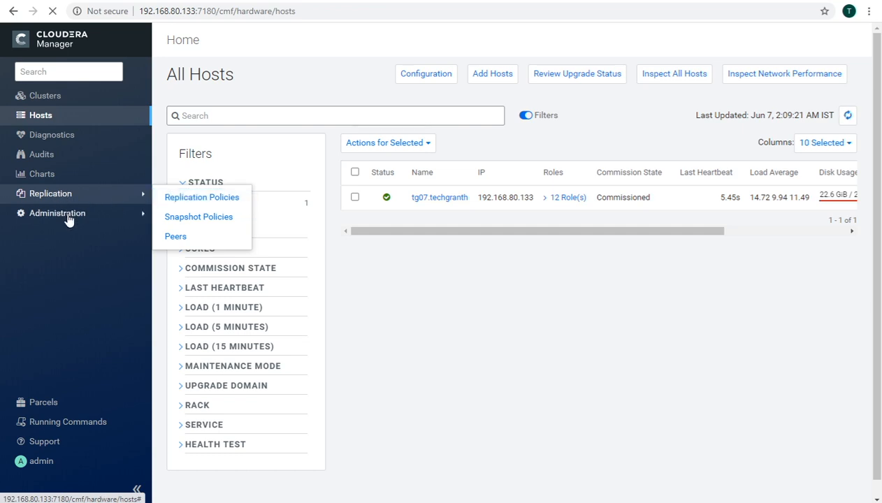
pyautogui.click(100, 217)
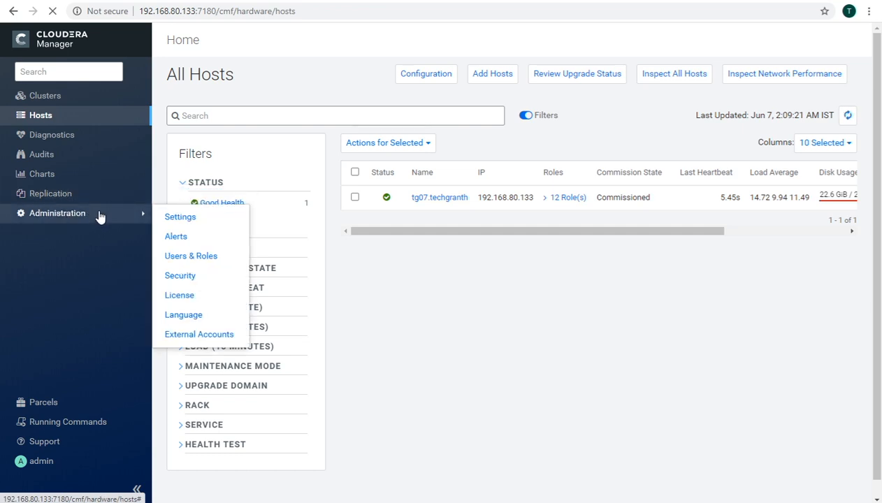